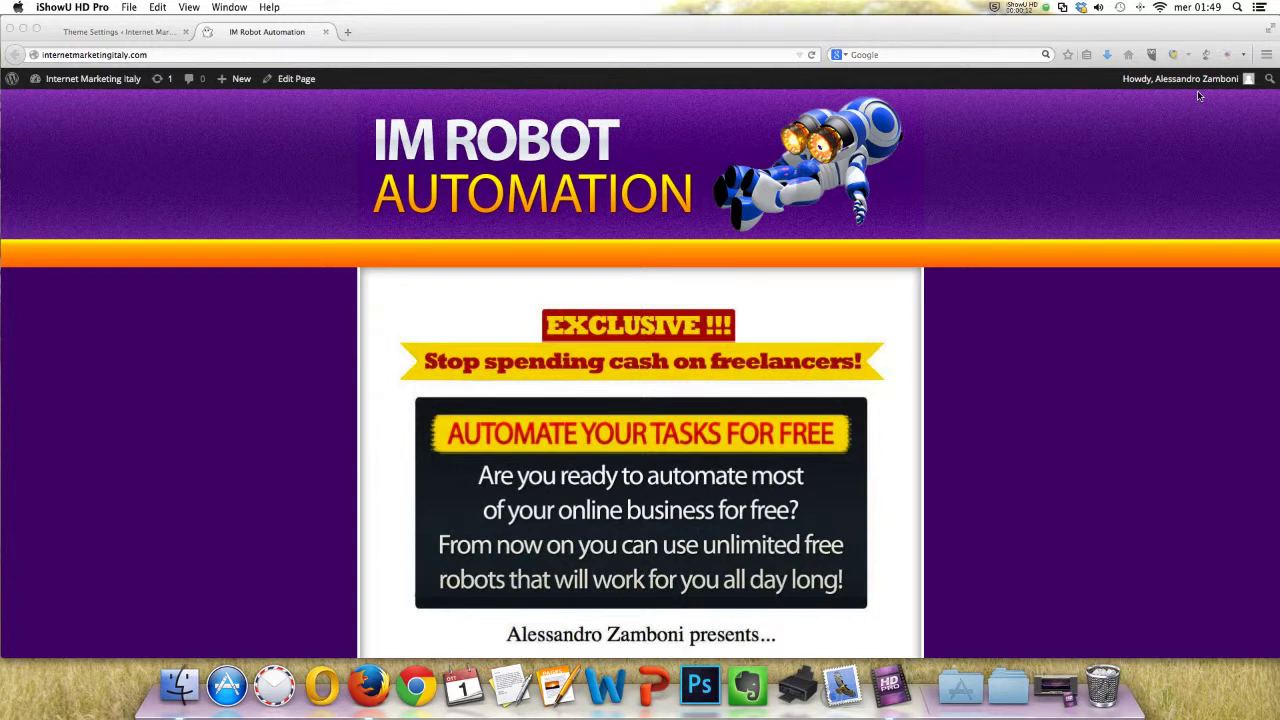
- Look through the IM Robot Automation sales page from its header to the footer, including the bonuses and buy button
scroll(1000, 158, down, 3)
scroll(998, 158, up, 2)
scroll(998, 158, down, 8)
scroll(998, 158, down, 20)
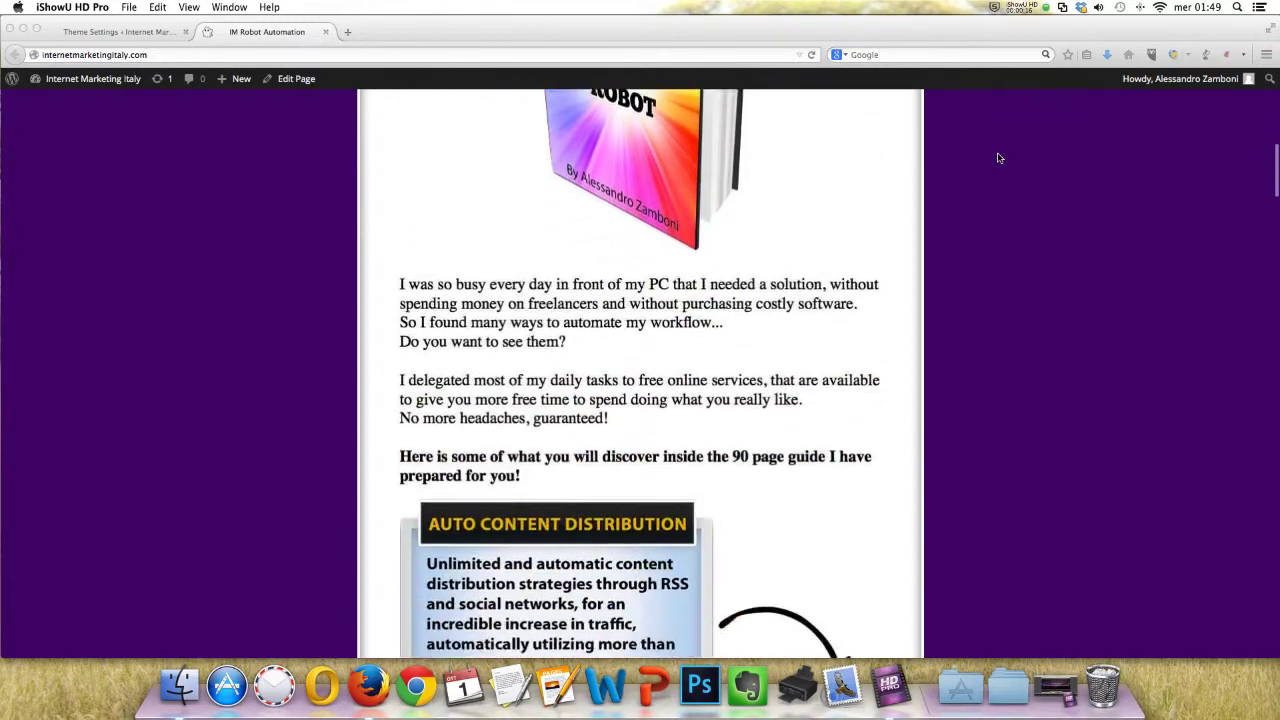
scroll(998, 158, down, 20)
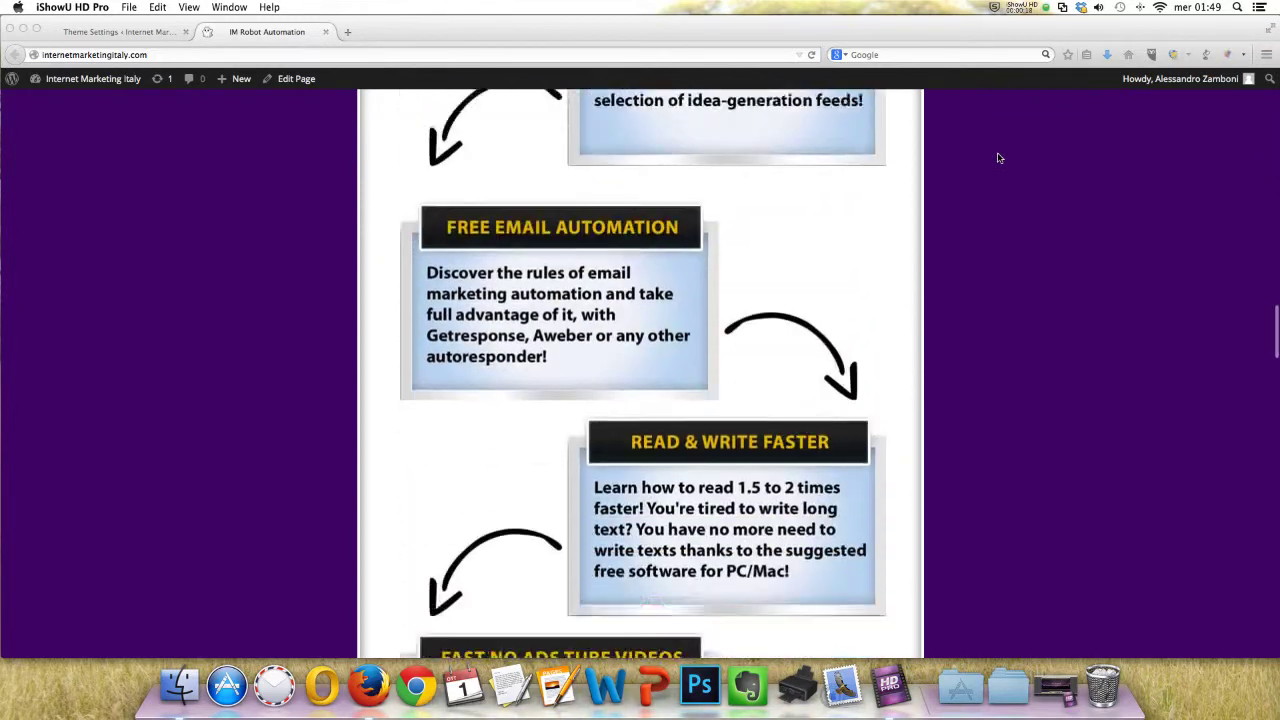
scroll(998, 158, down, 13)
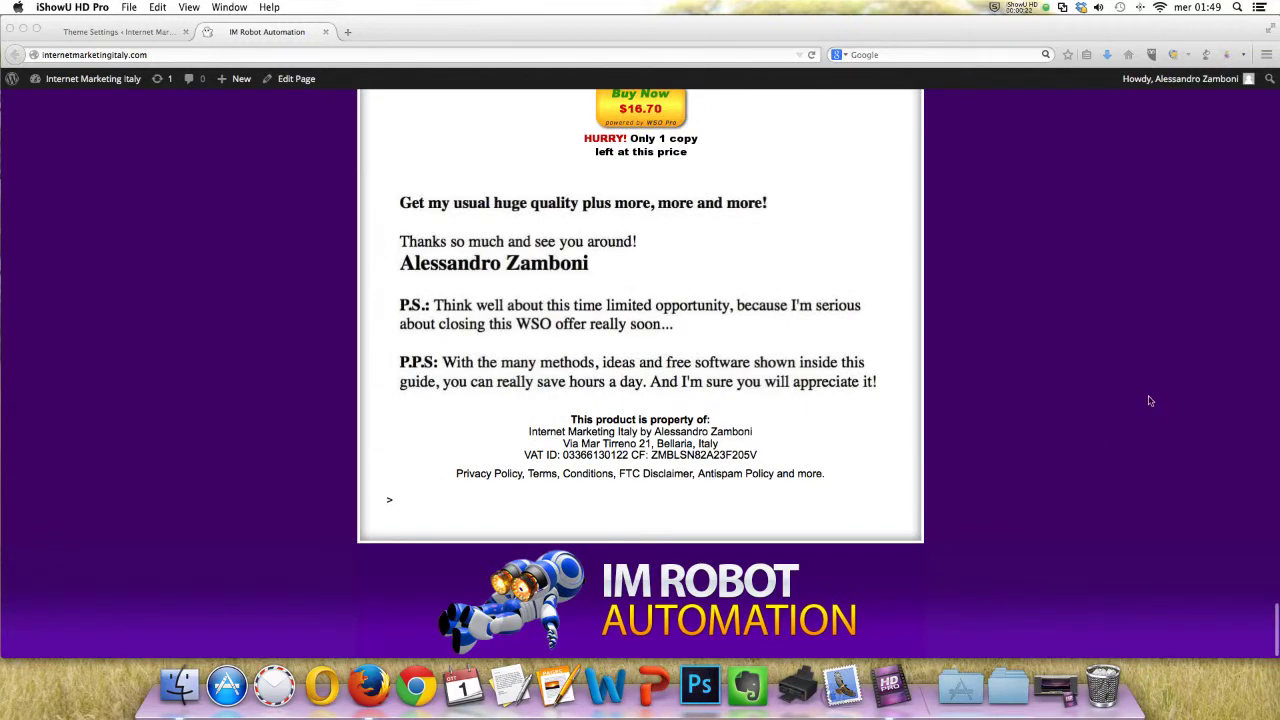
scroll(1150, 400, up, 8)
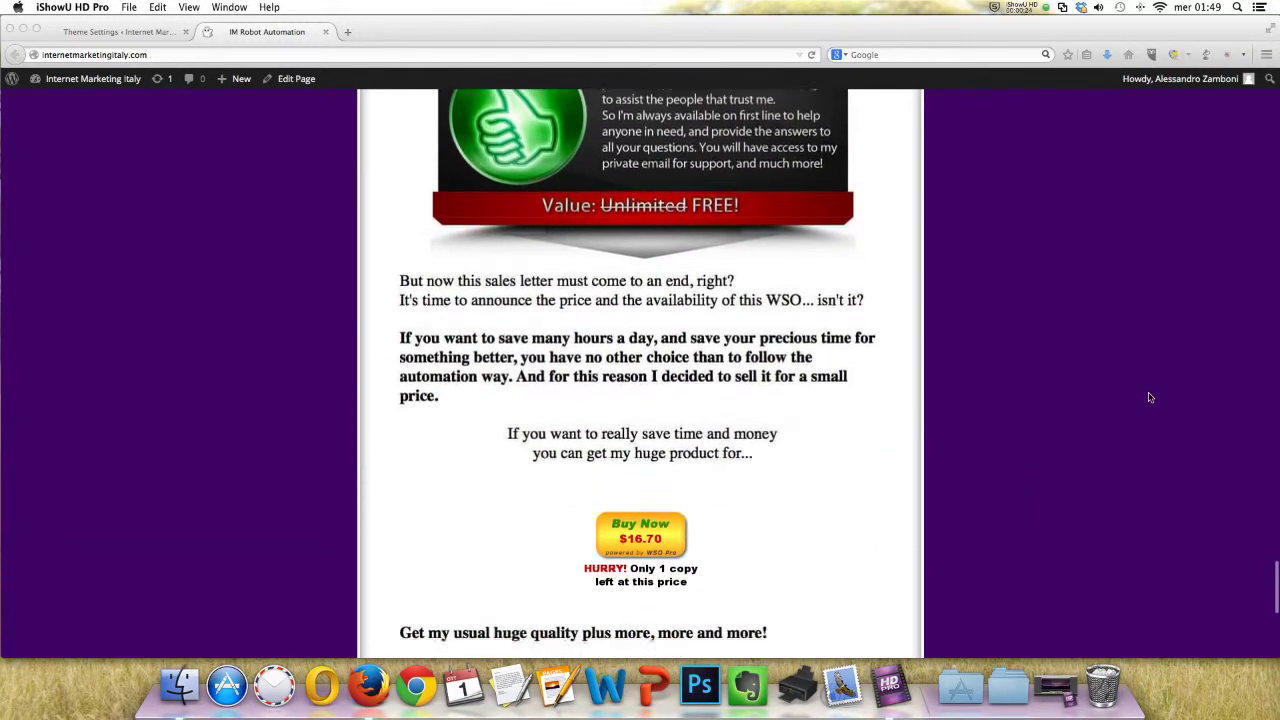
scroll(1150, 398, up, 15)
scroll(1150, 398, down, 8)
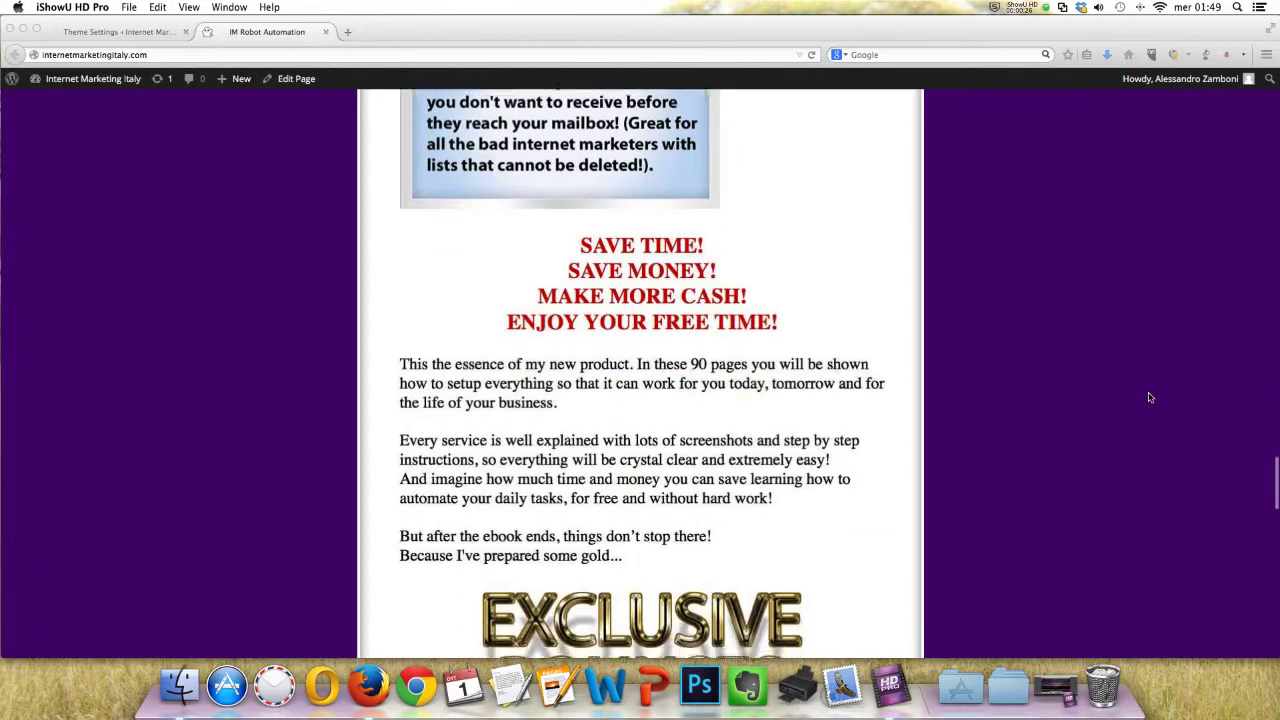
scroll(1150, 398, down, 10)
scroll(1150, 398, up, 2)
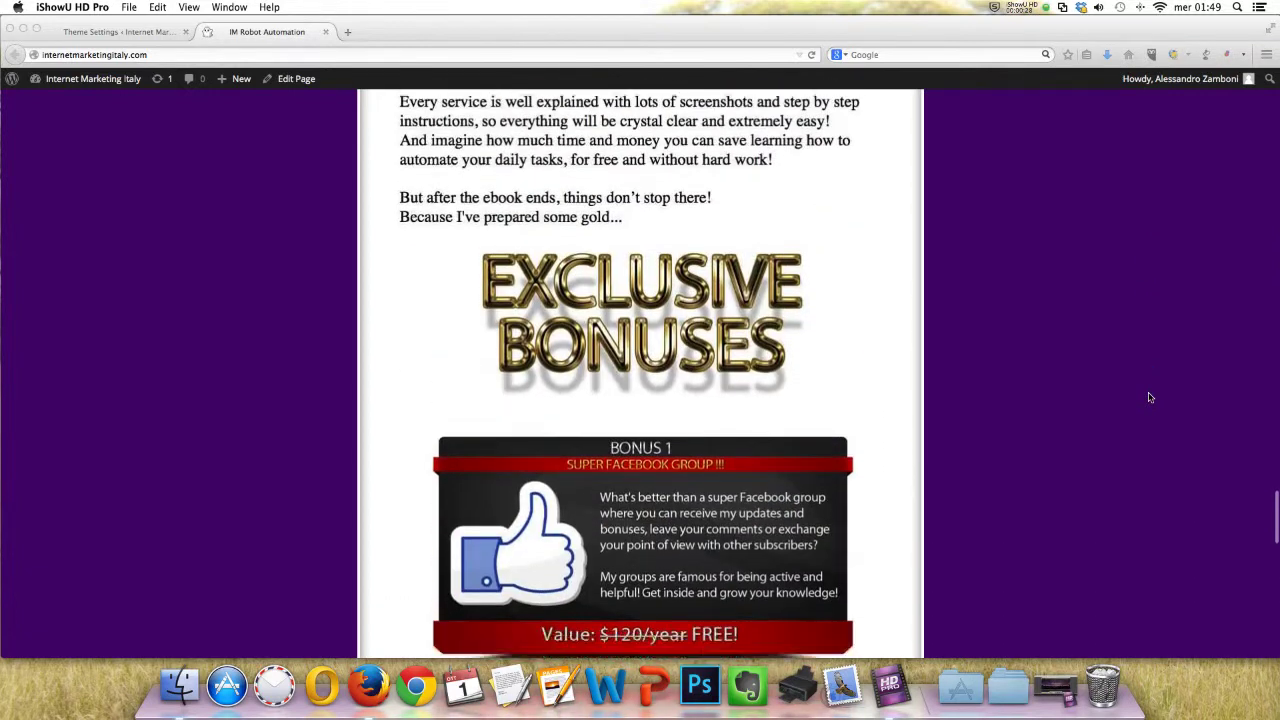
scroll(1150, 398, down, 12)
scroll(1037, 363, up, 3)
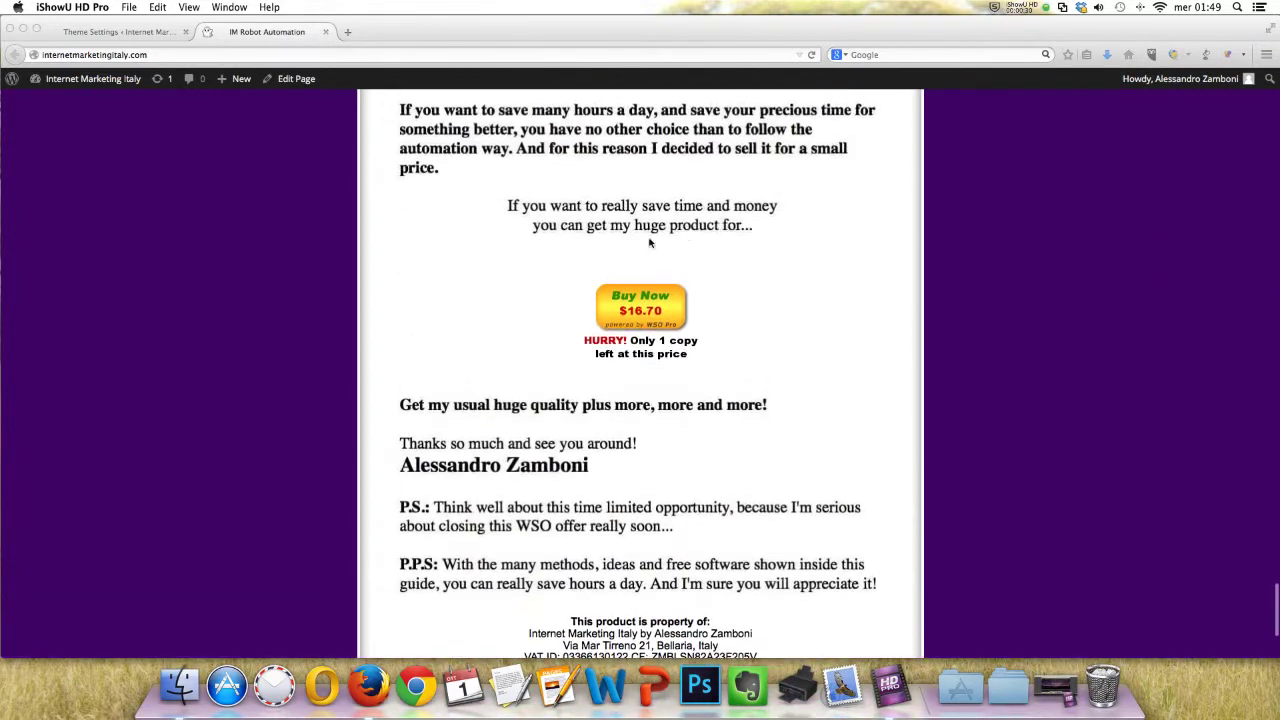
scroll(1098, 274, up, 20)
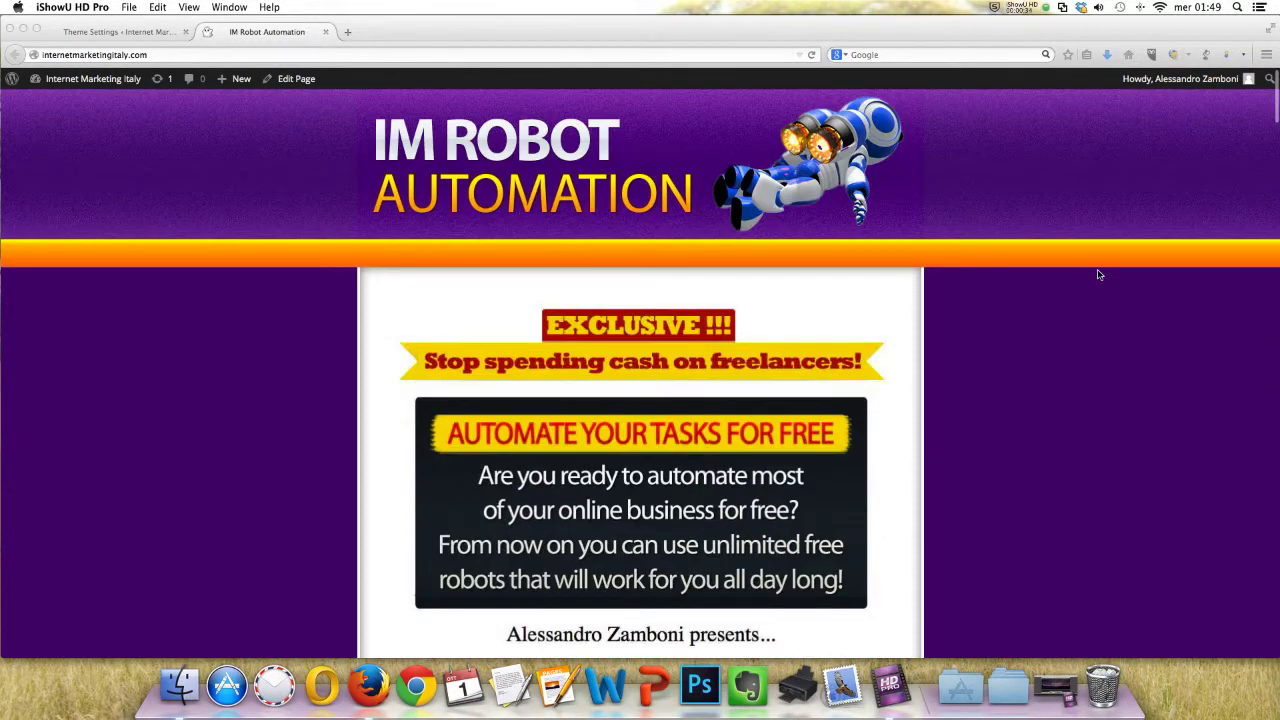
- Switch to the WordPress theme settings of WP Minisite Creator and view the General Settings
click(122, 35)
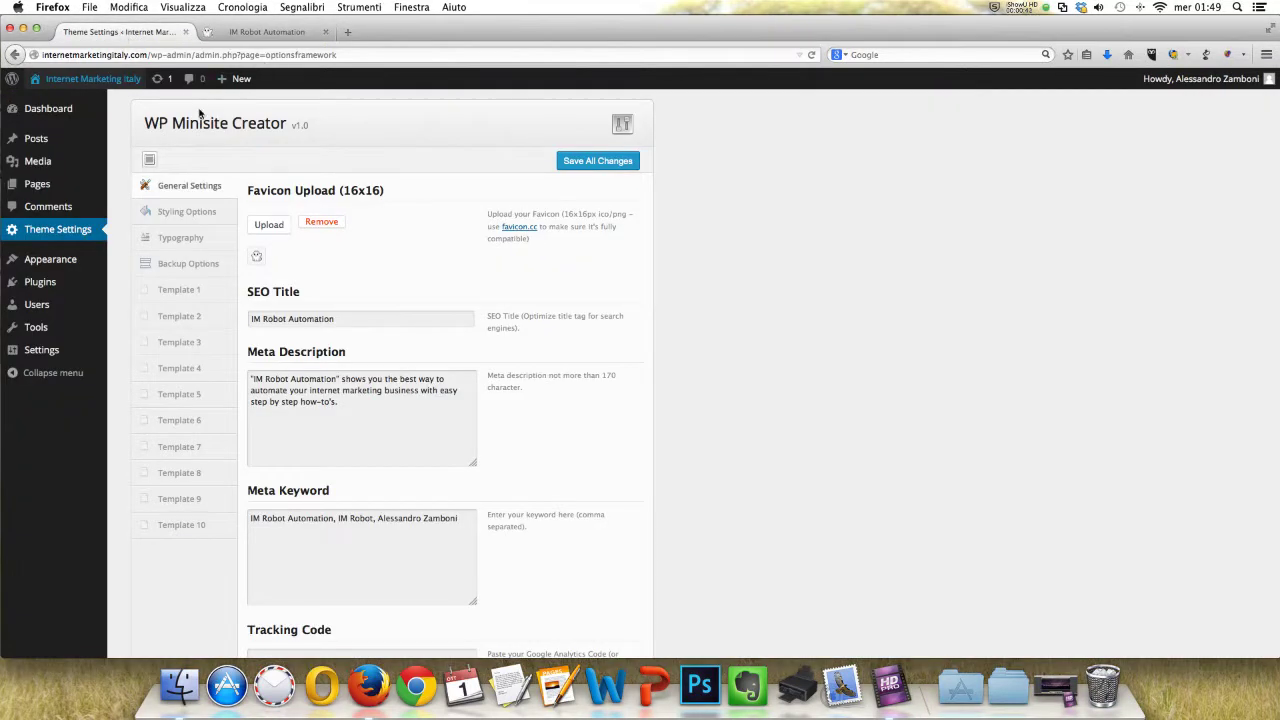
scroll(231, 137, down, 1)
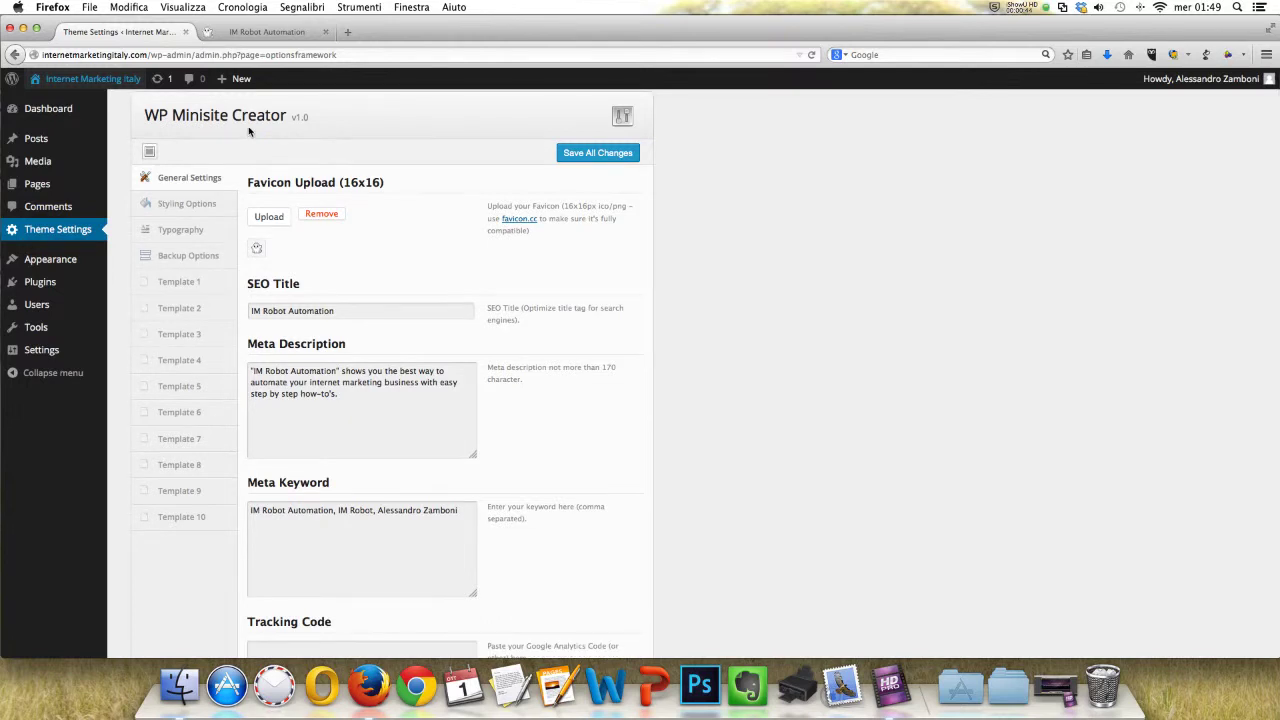
mouse_move(92, 268)
scroll(92, 268, up, 1)
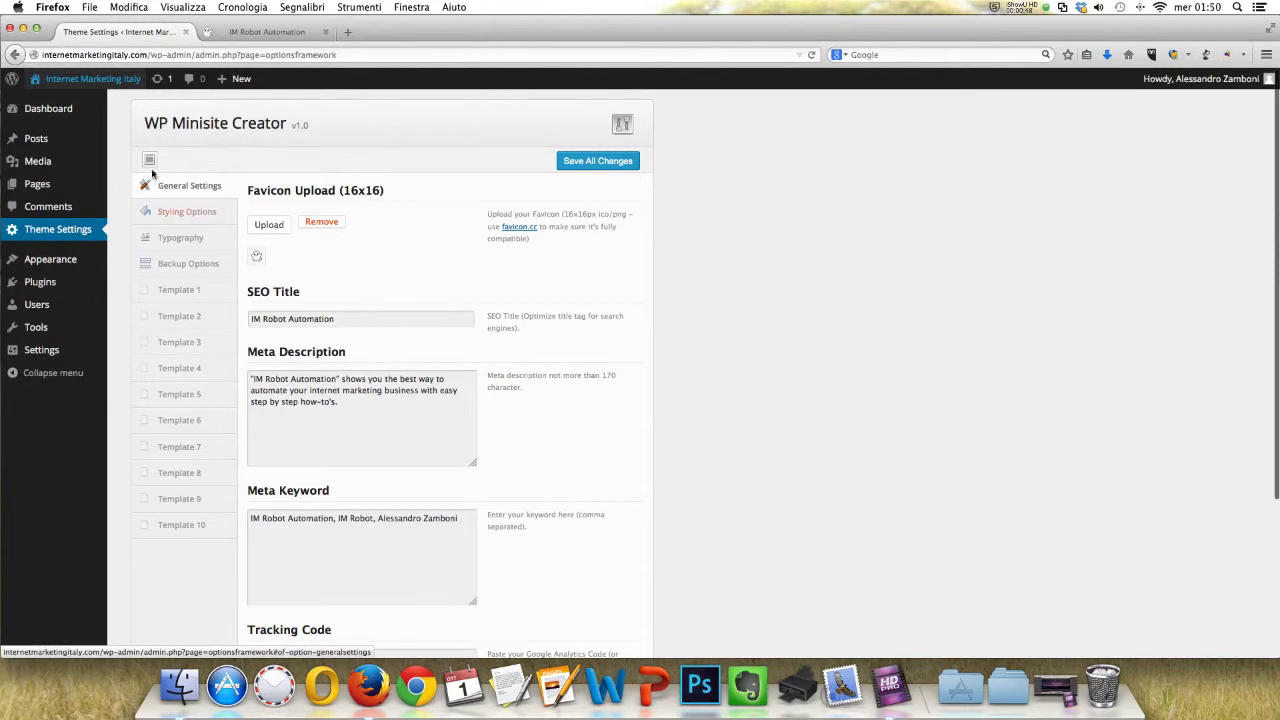
click(37, 236)
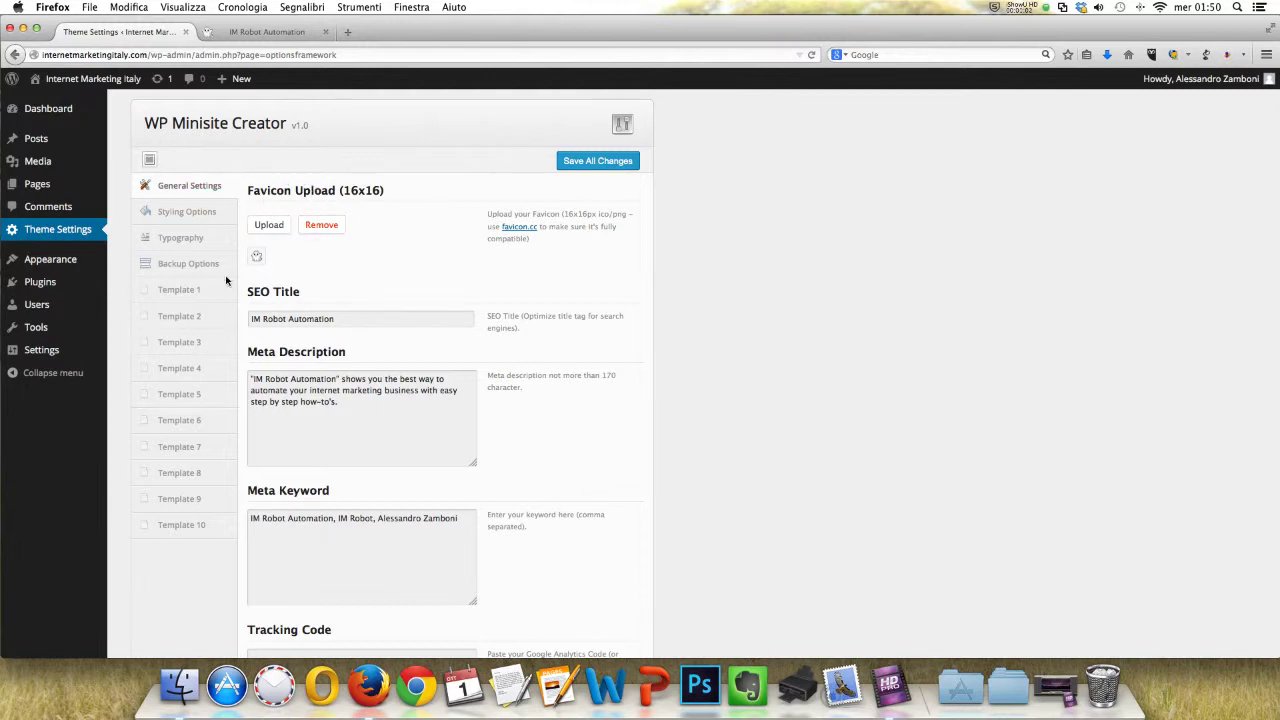
- Open the favicon.cc icon generator in a new browser tab
click(346, 33)
text(favicon.cc/)
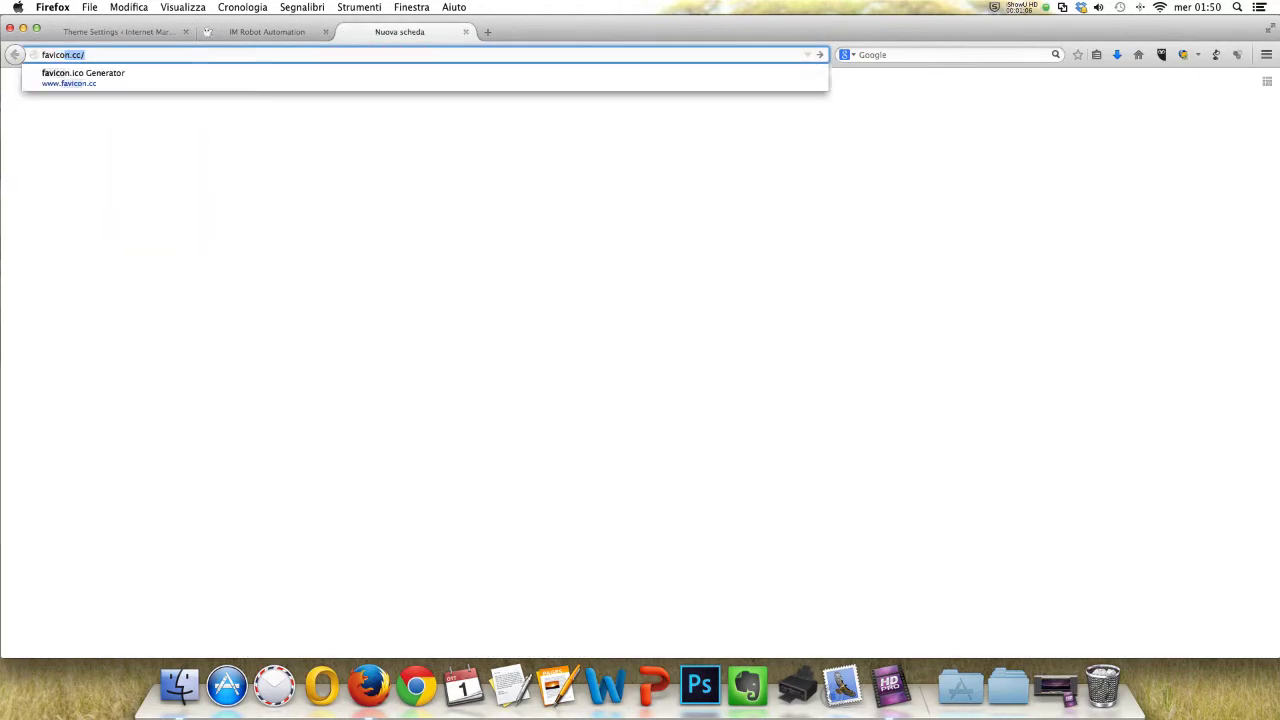
key(Return)
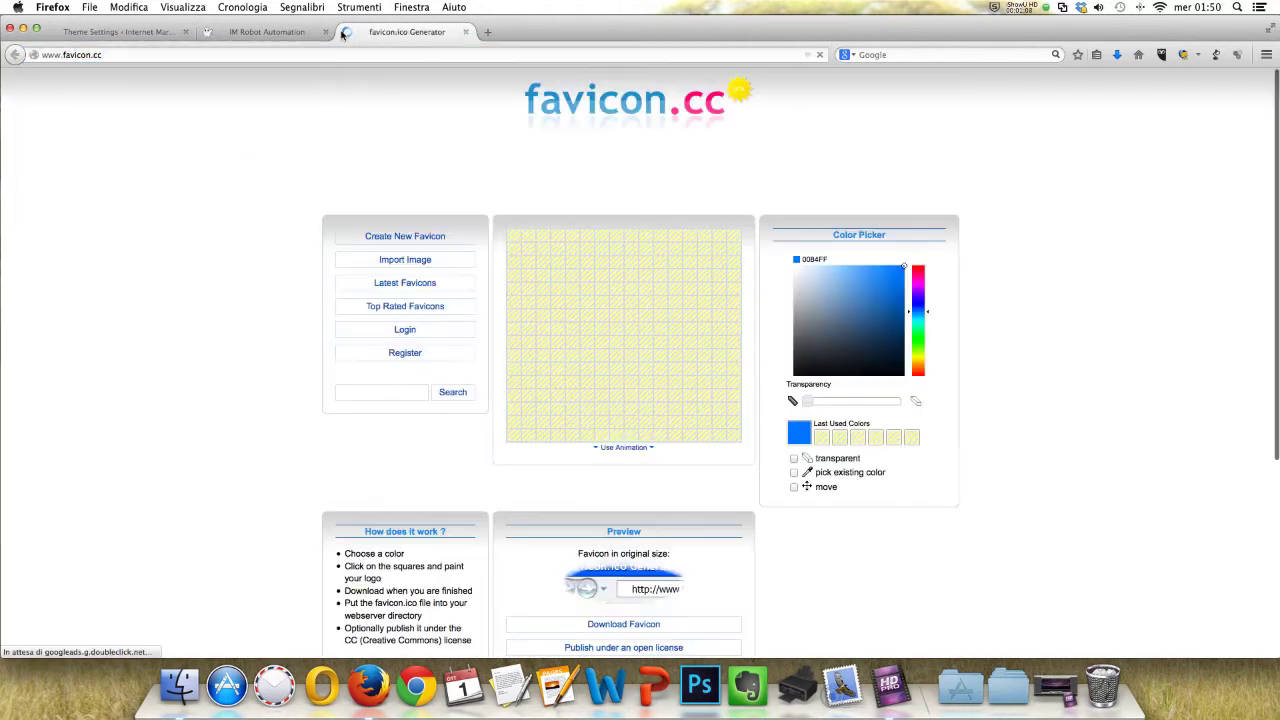
- Paint a freehand blue trial shape on the favicon grid and close the generator without downloading the icon
mouse_move(558, 261)
mouse_down()
mouse_move(617, 283)
mouse_move(648, 369)
mouse_move(704, 412)
mouse_move(647, 422)
mouse_up()
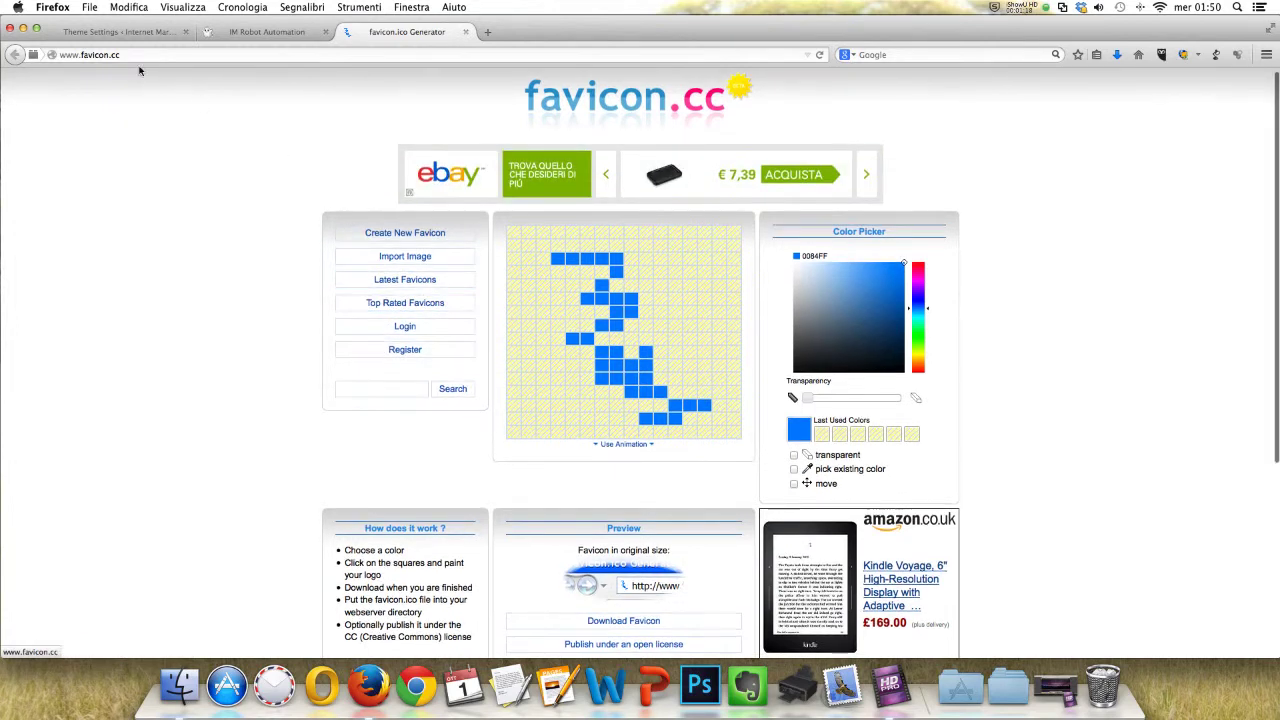
scroll(150, 120, down, 1)
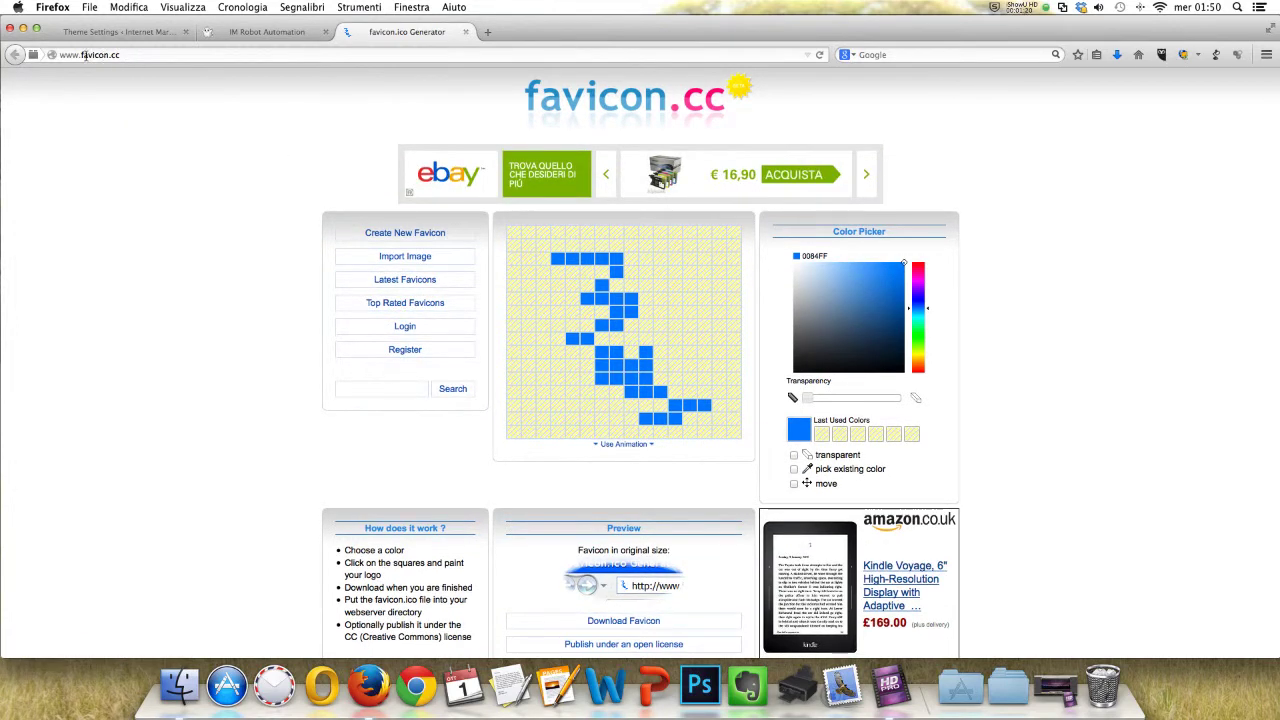
click(466, 33)
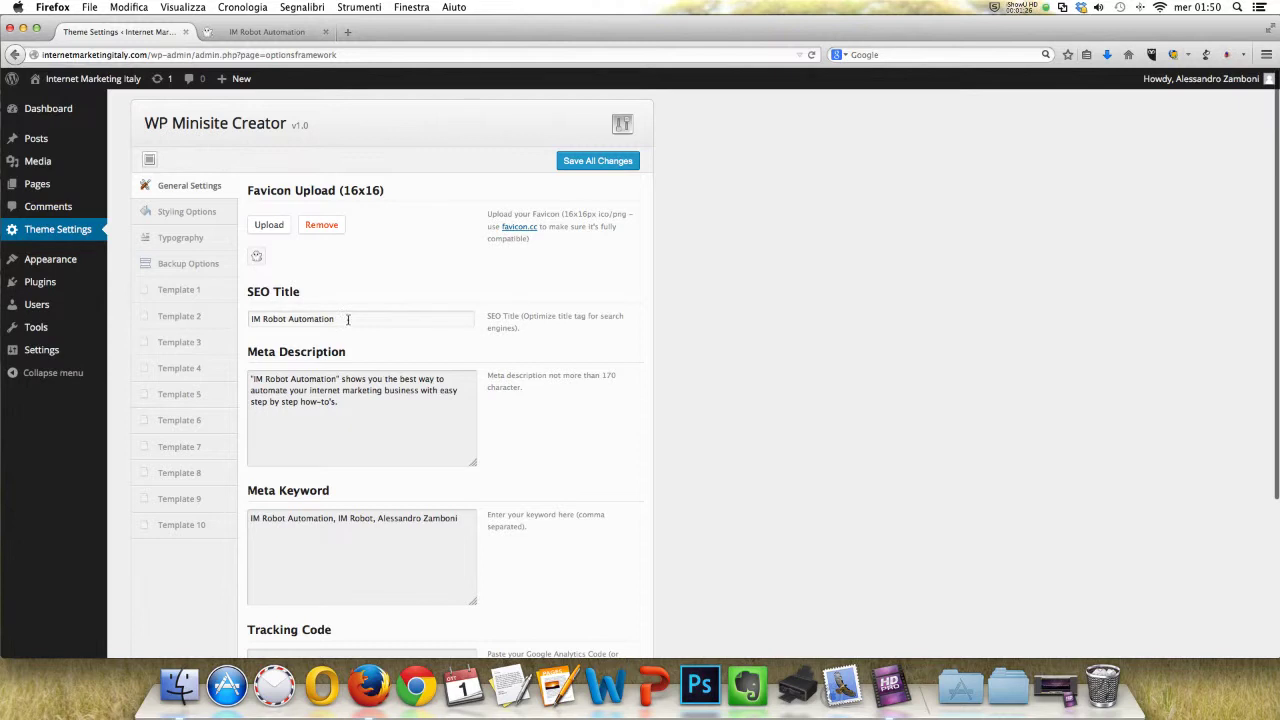
- Examine the SEO Title, Meta Description, Meta Keyword and Tracking Code fields in the General Settings
drag(347, 318, 246, 318)
click(337, 401)
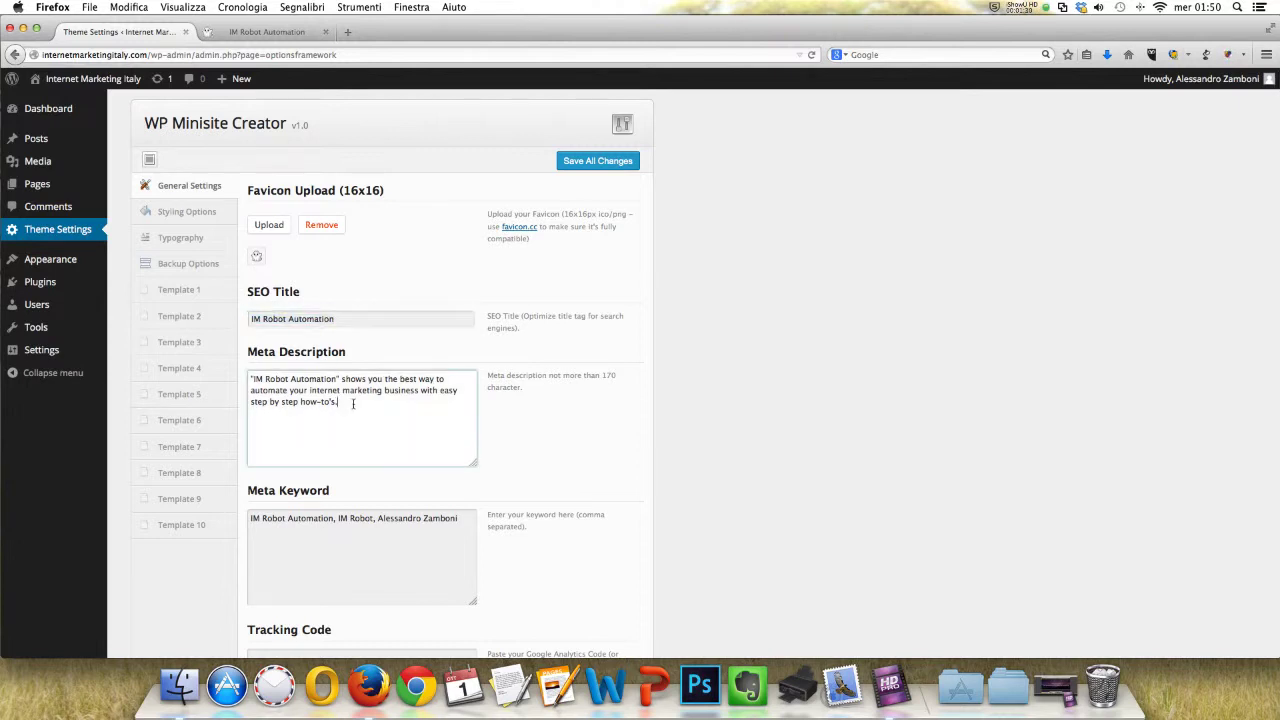
drag(340, 401, 258, 383)
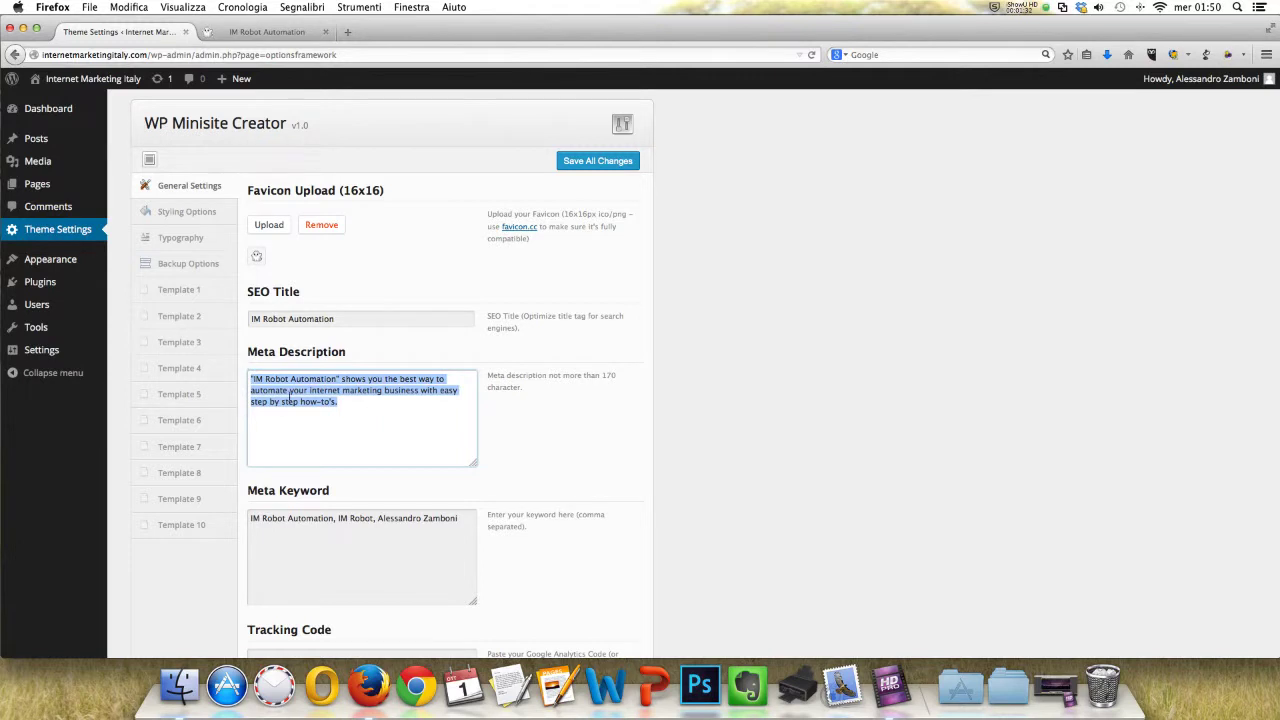
click(252, 518)
drag(252, 518, 463, 515)
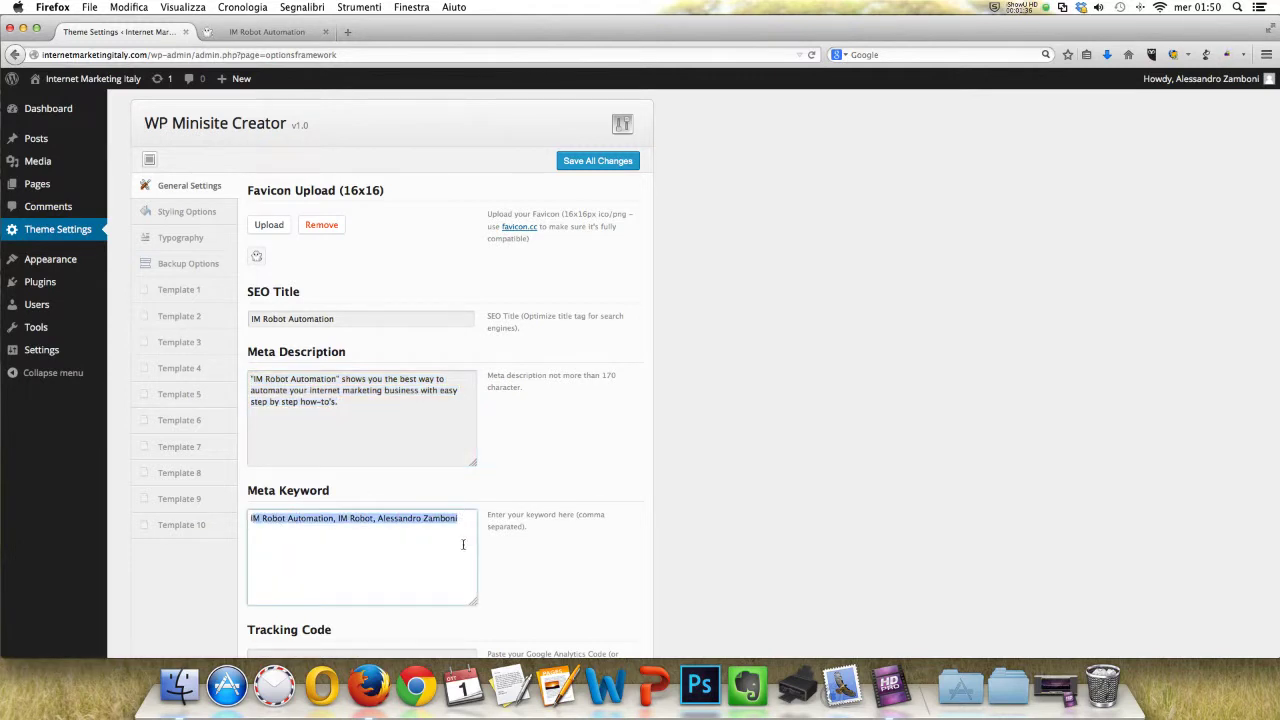
click(463, 544)
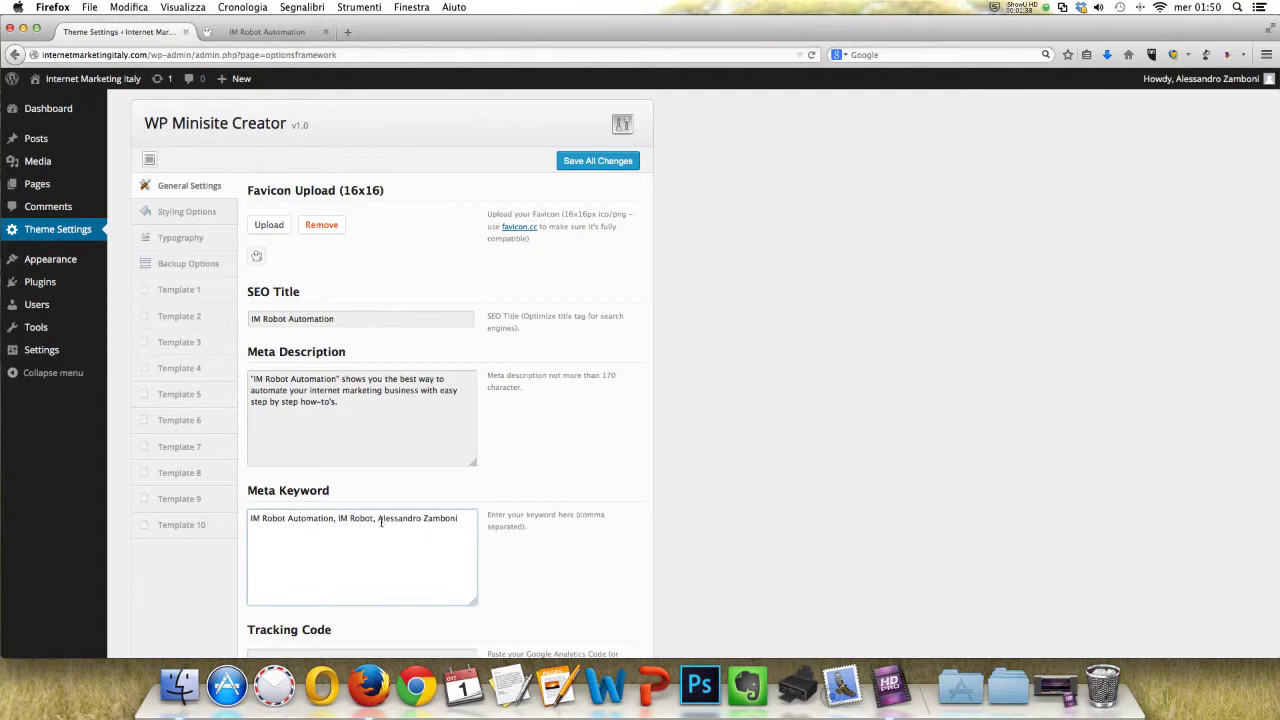
scroll(397, 527, down, 3)
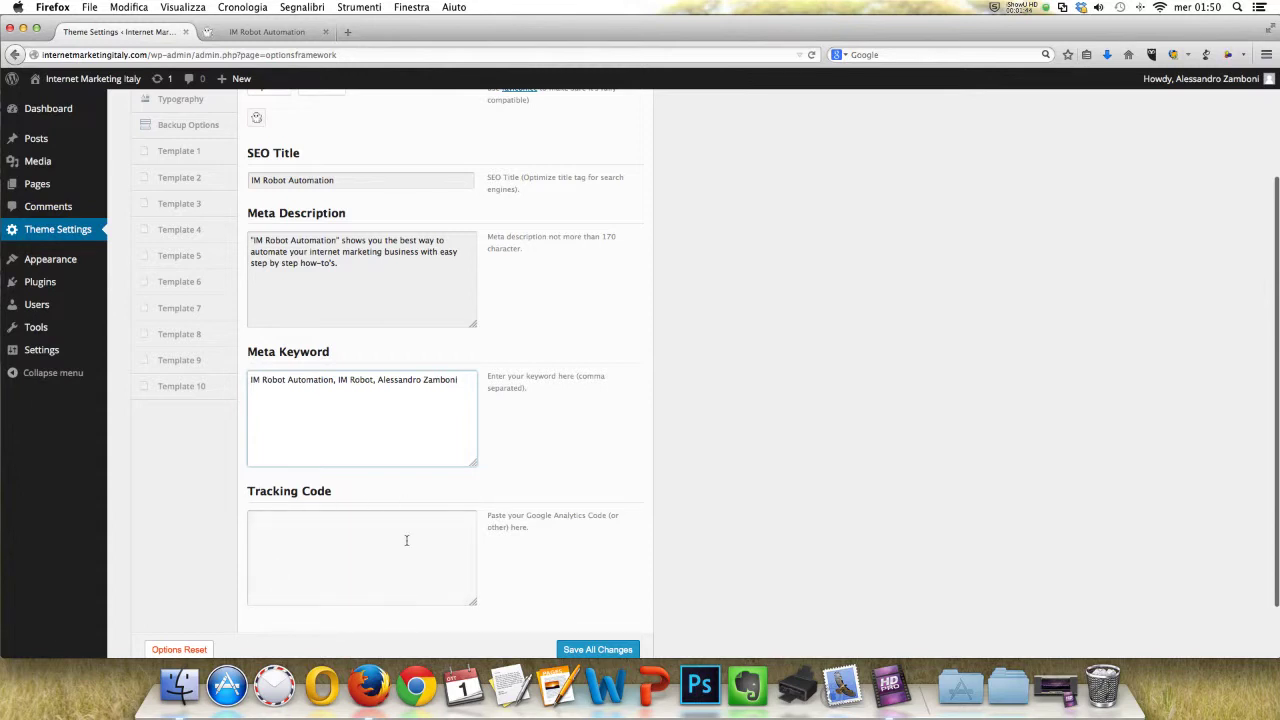
scroll(350, 518, up, 3)
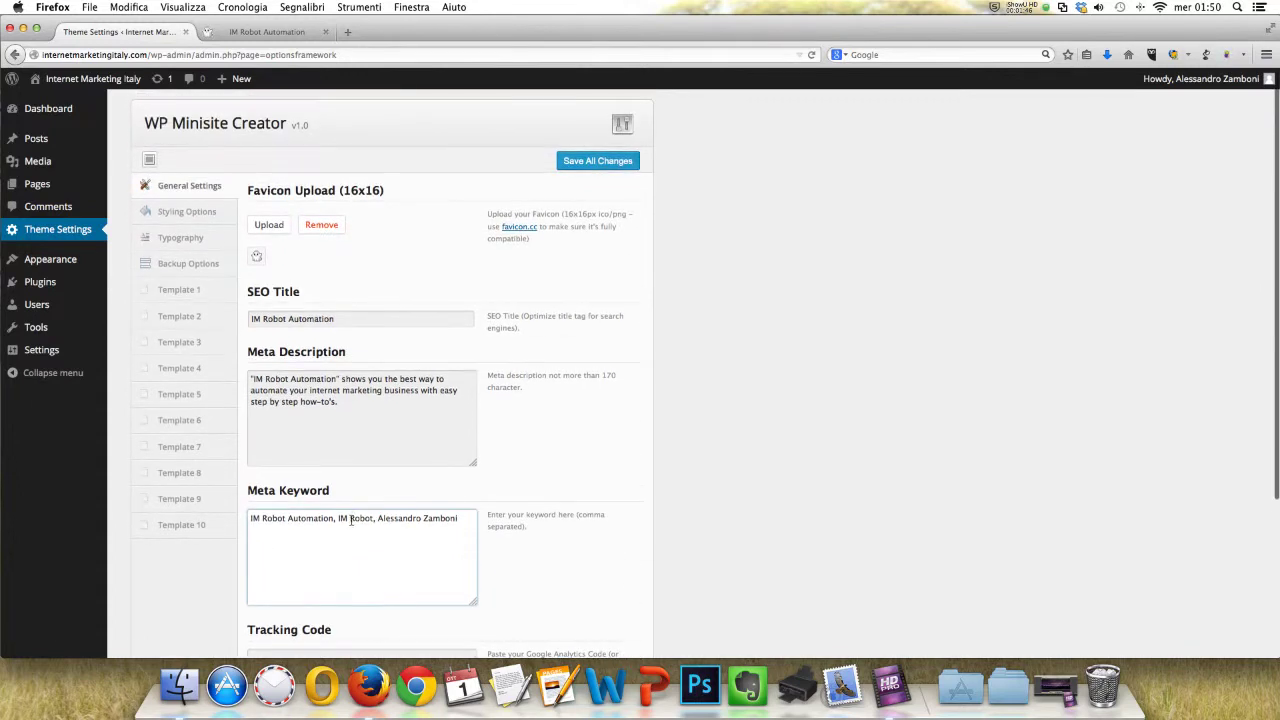
- Examine the Styling Options for content style, background, default header and footer images, menu font and link colors
click(176, 213)
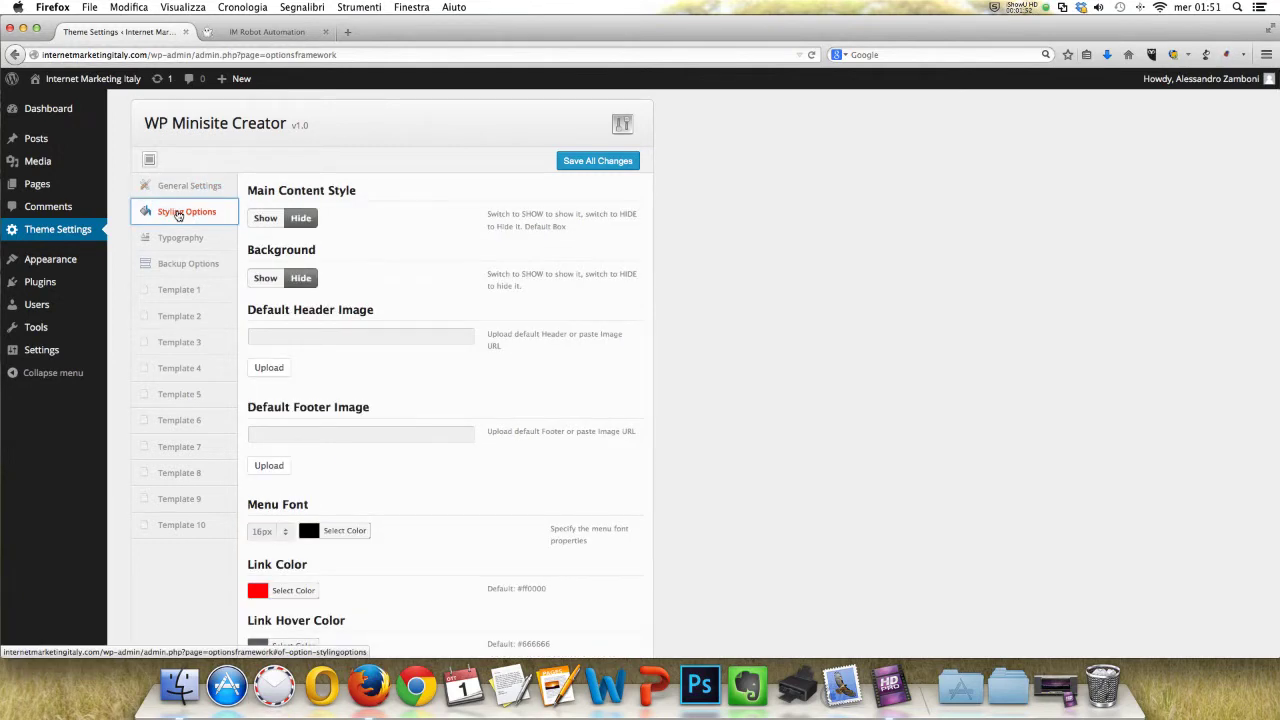
scroll(370, 256, down, 3)
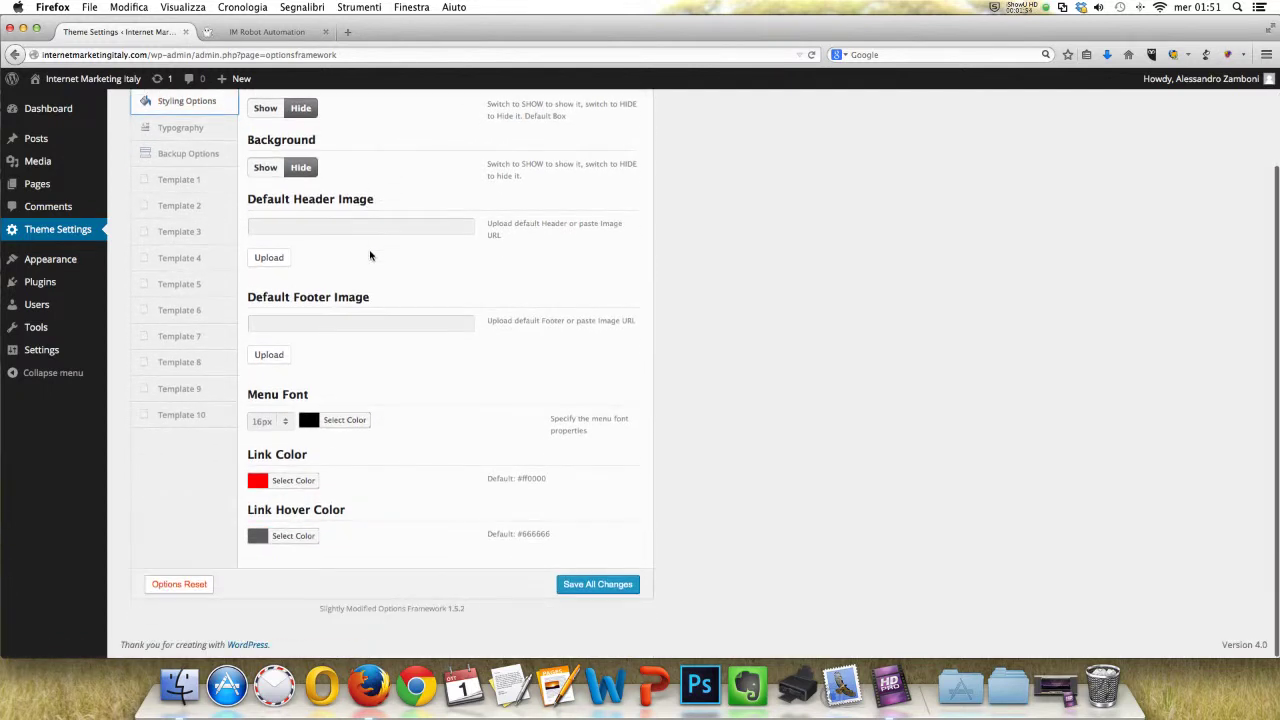
scroll(370, 256, up, 3)
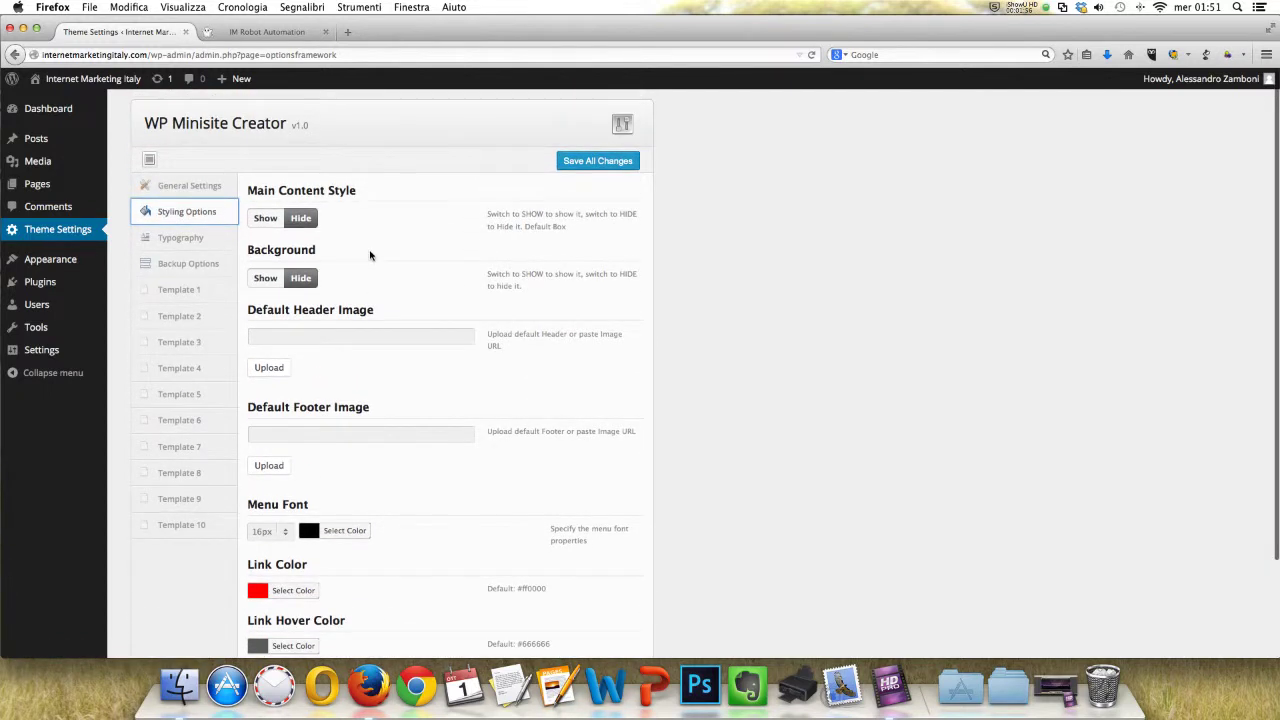
scroll(370, 265, down, 2)
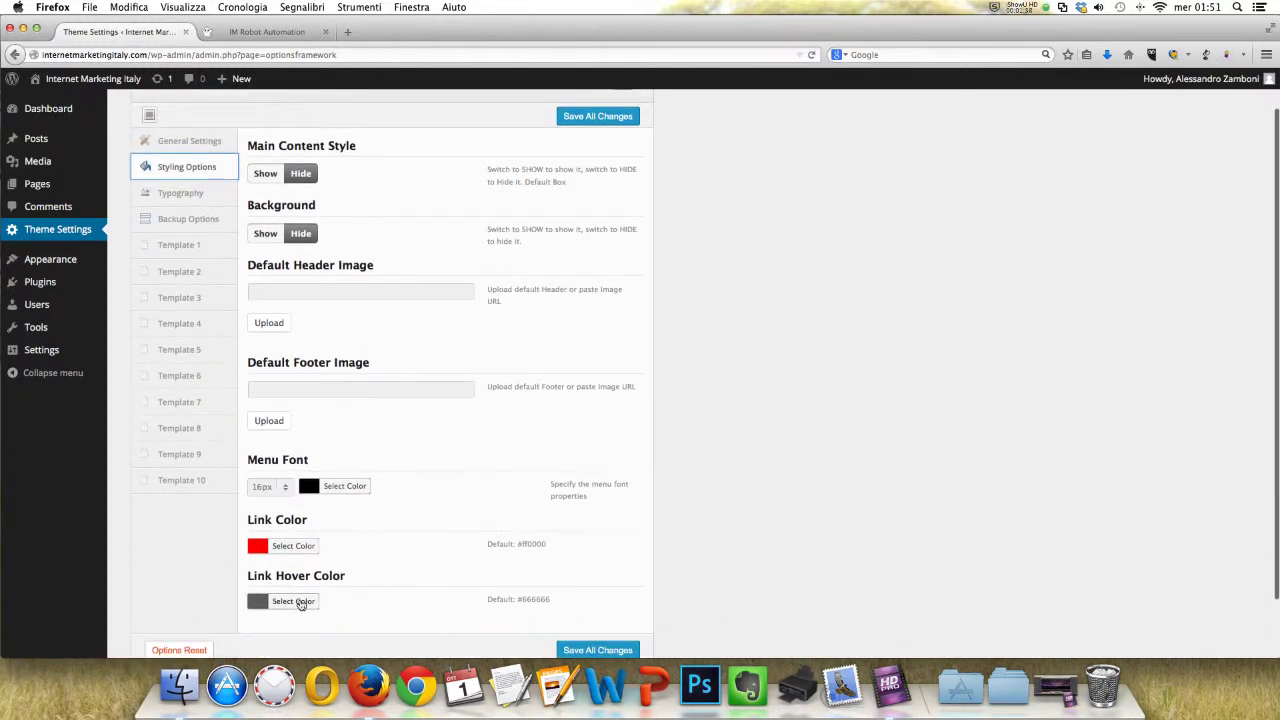
scroll(359, 509, up, 2)
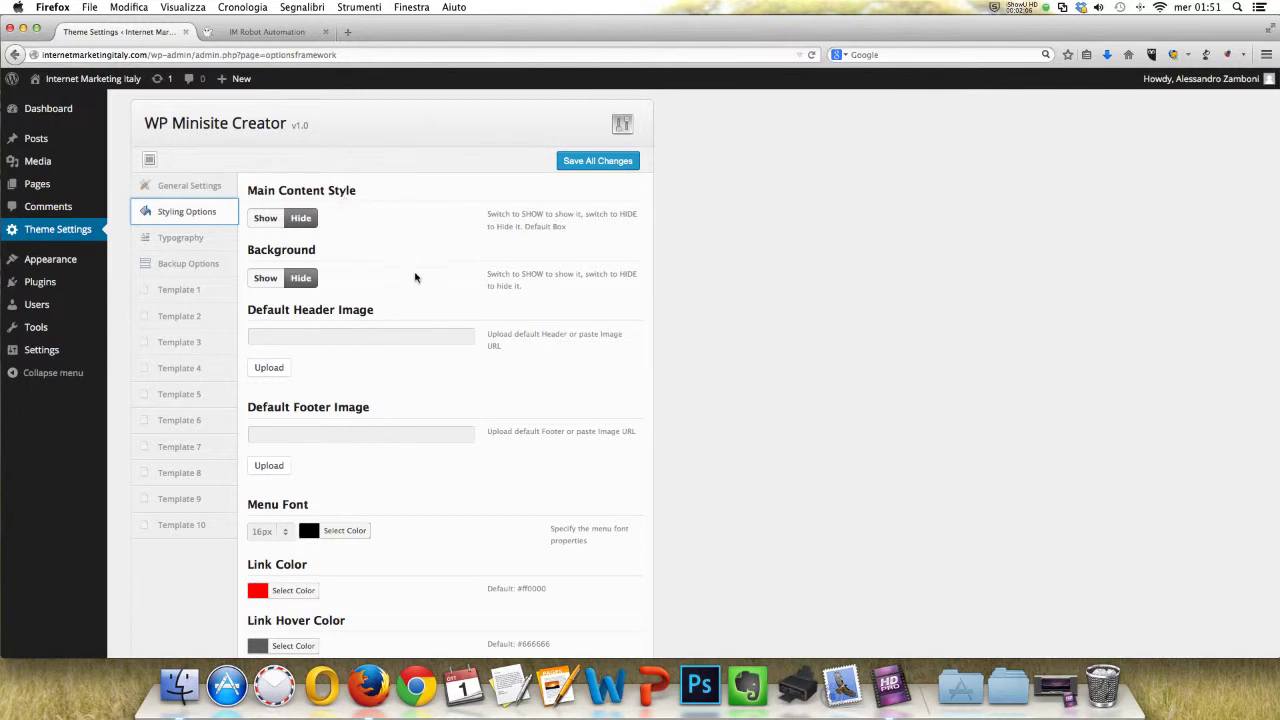
scroll(418, 282, down, 5)
scroll(456, 464, up, 3)
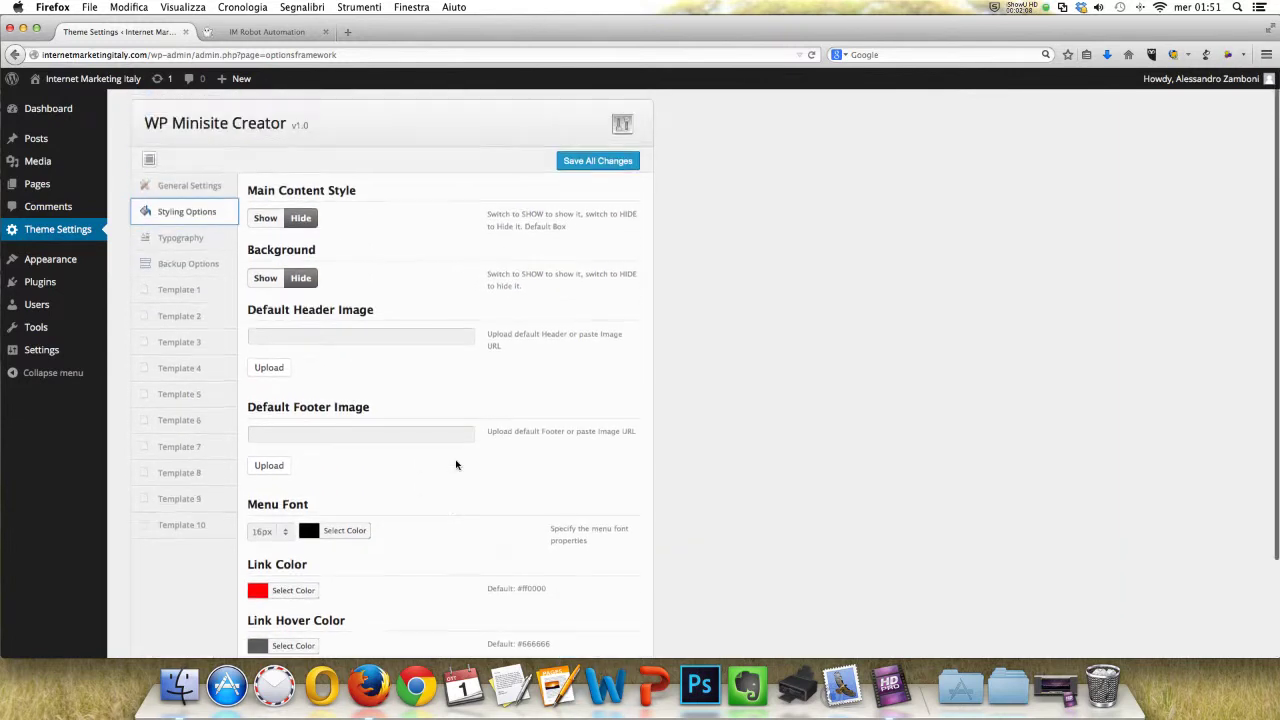
scroll(456, 464, down, 2)
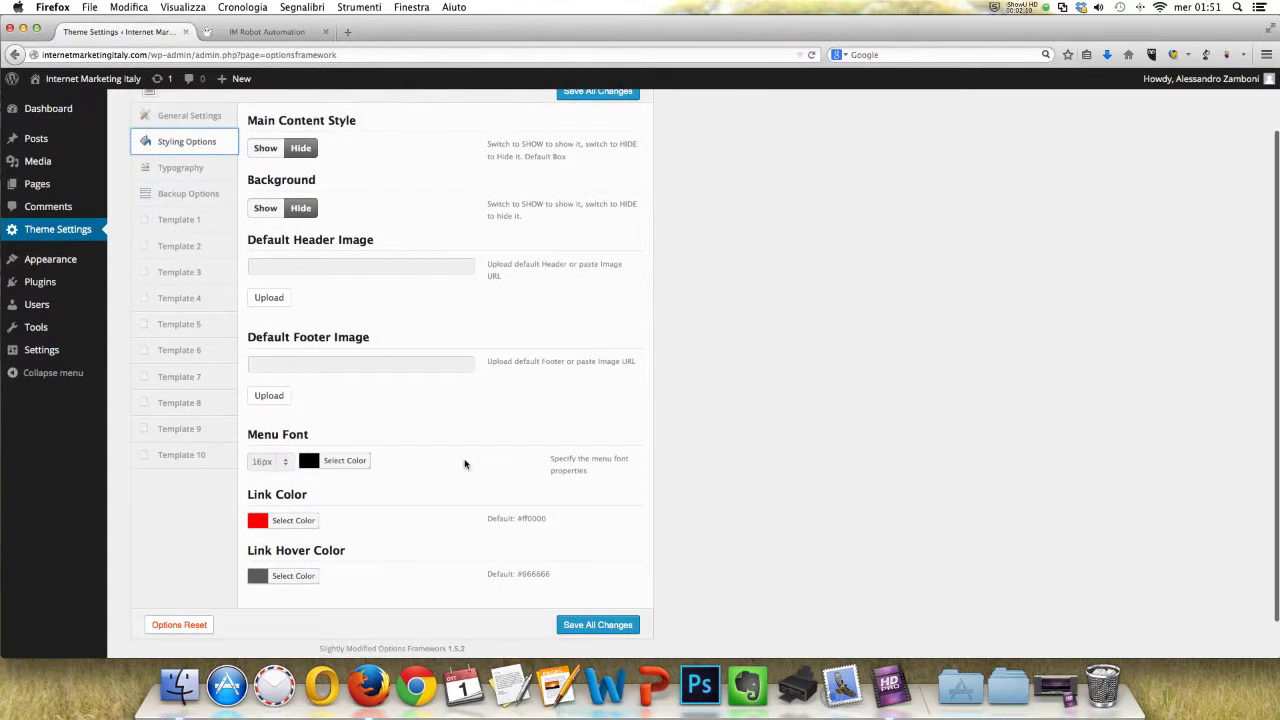
scroll(454, 461, up, 2)
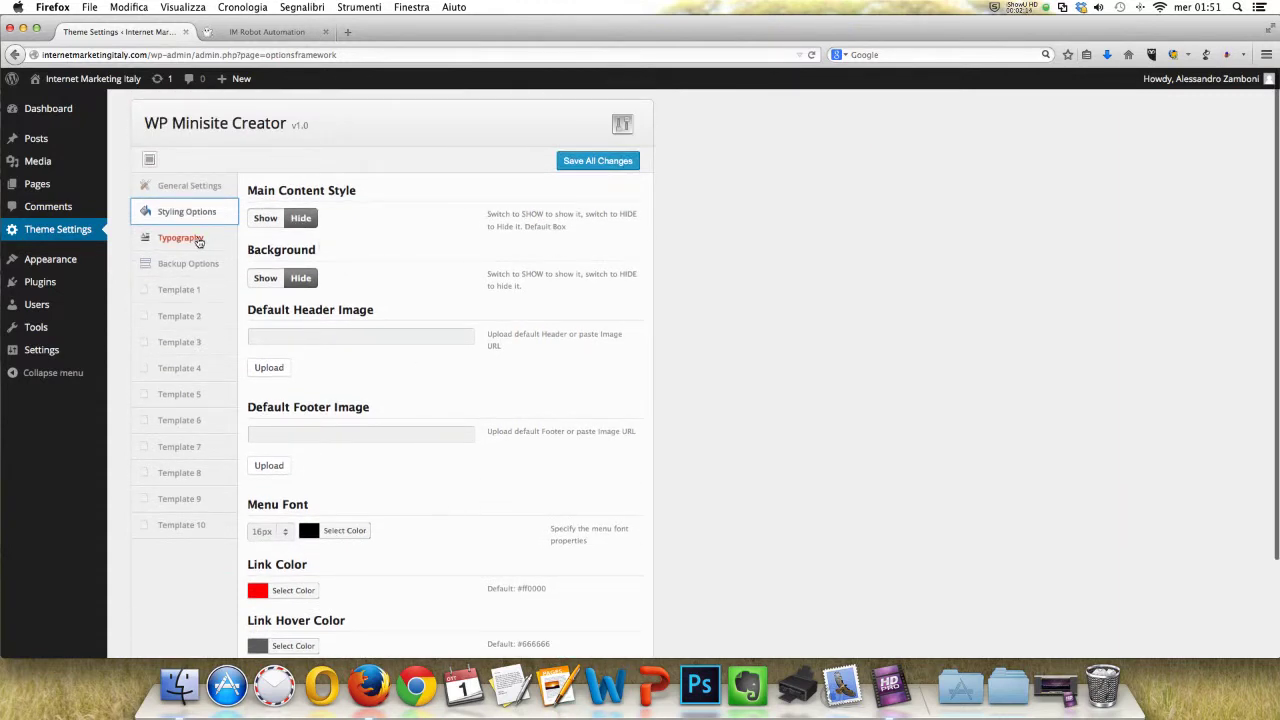
- View the Typography settings with the Custom CSS box, followed by the backup and restore options
click(165, 238)
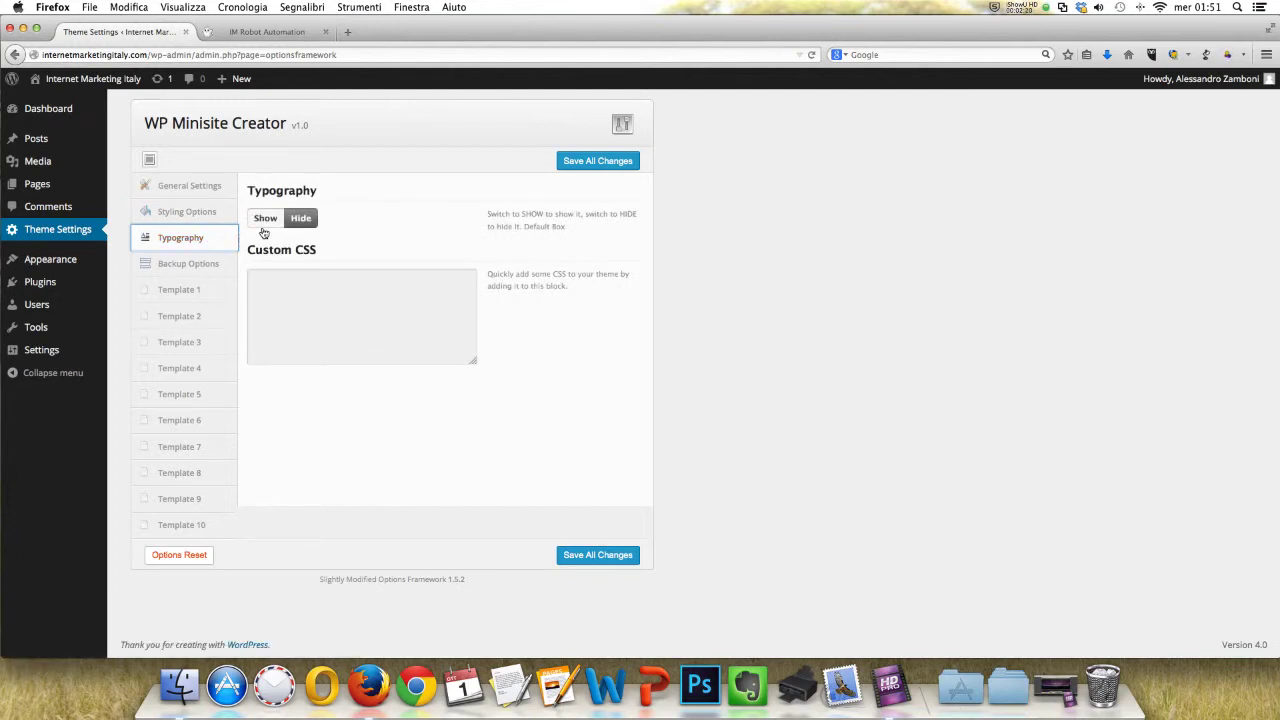
click(286, 304)
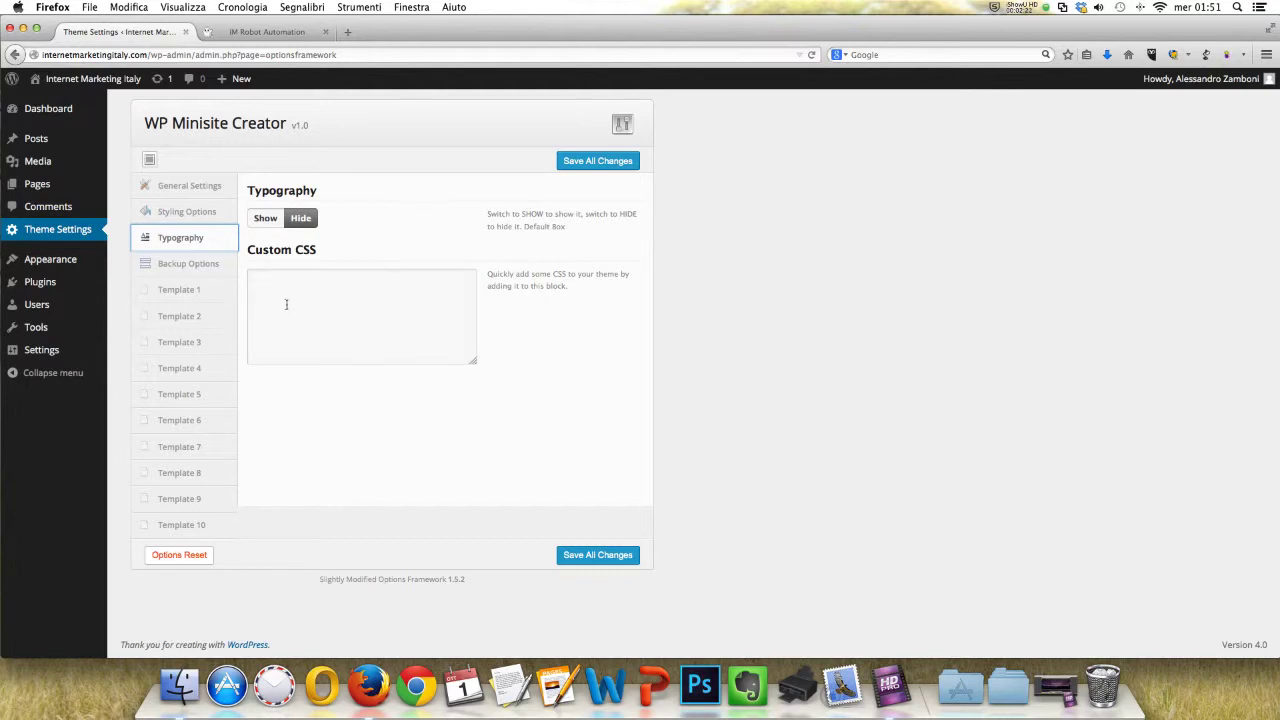
click(190, 266)
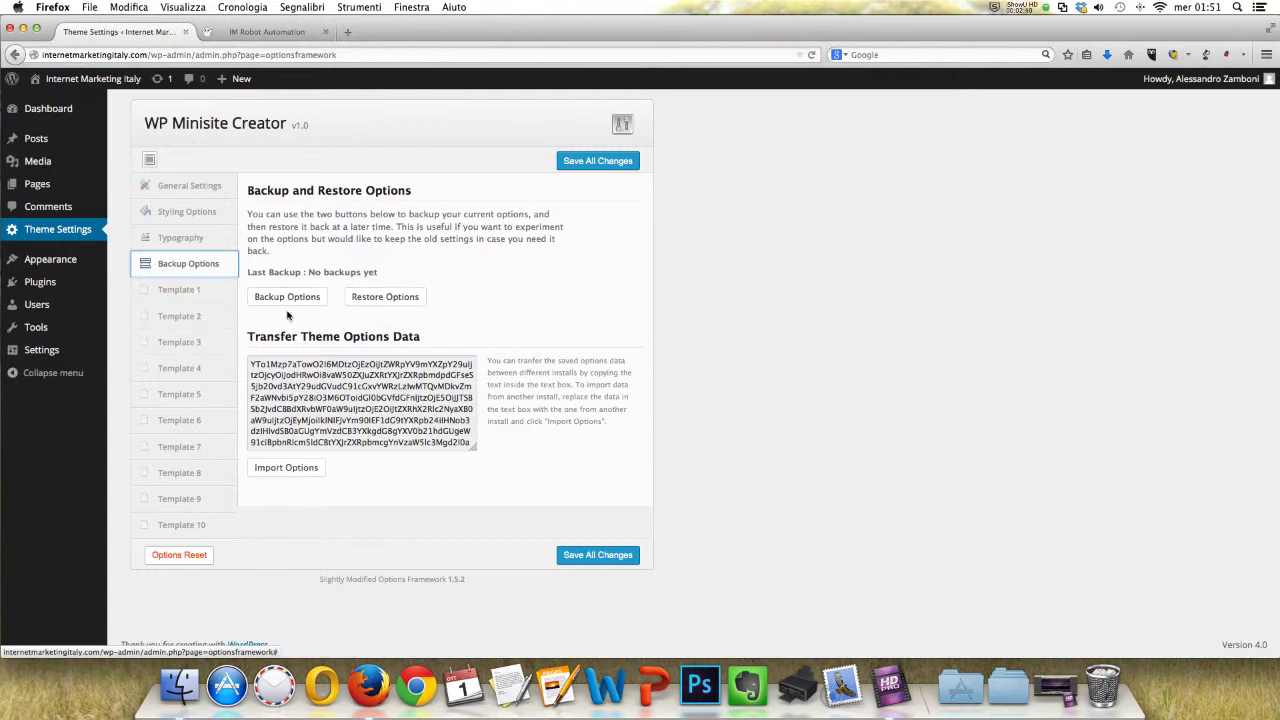
- Examine the default header and footer images offered by the theme's templates, from Template 1 through Template 10
click(170, 291)
click(192, 317)
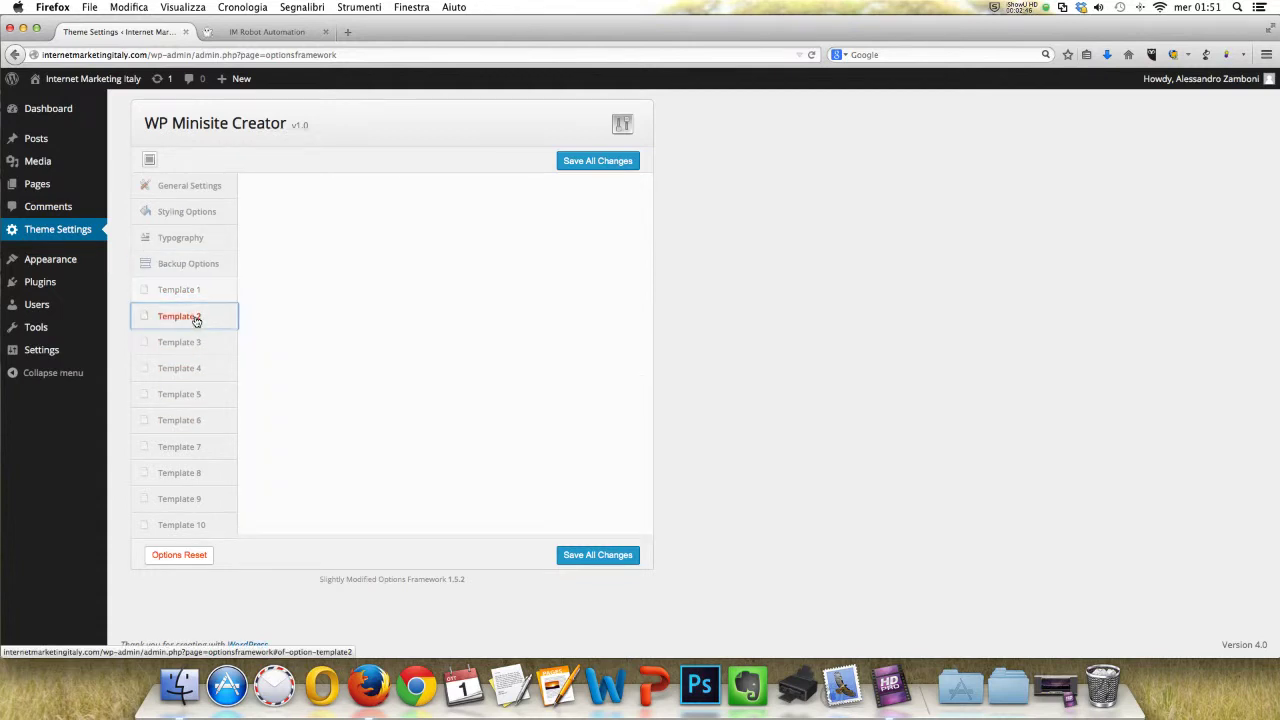
click(192, 343)
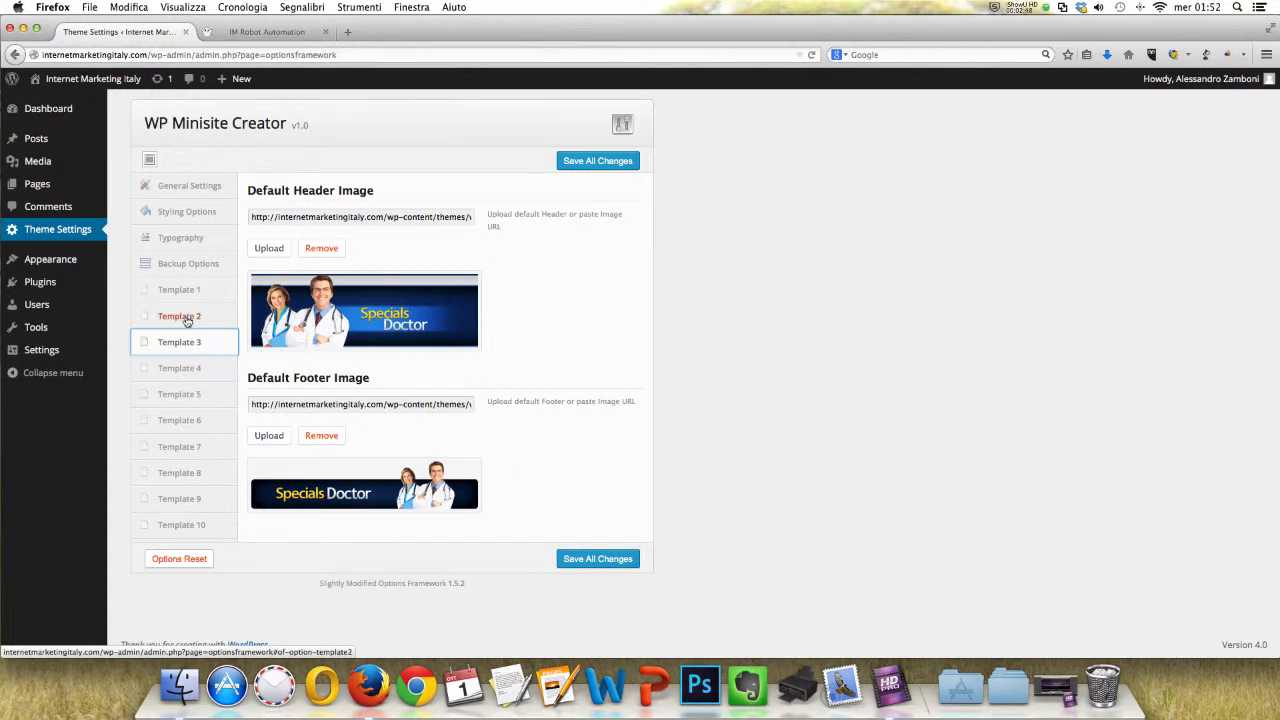
click(186, 320)
click(183, 369)
click(188, 396)
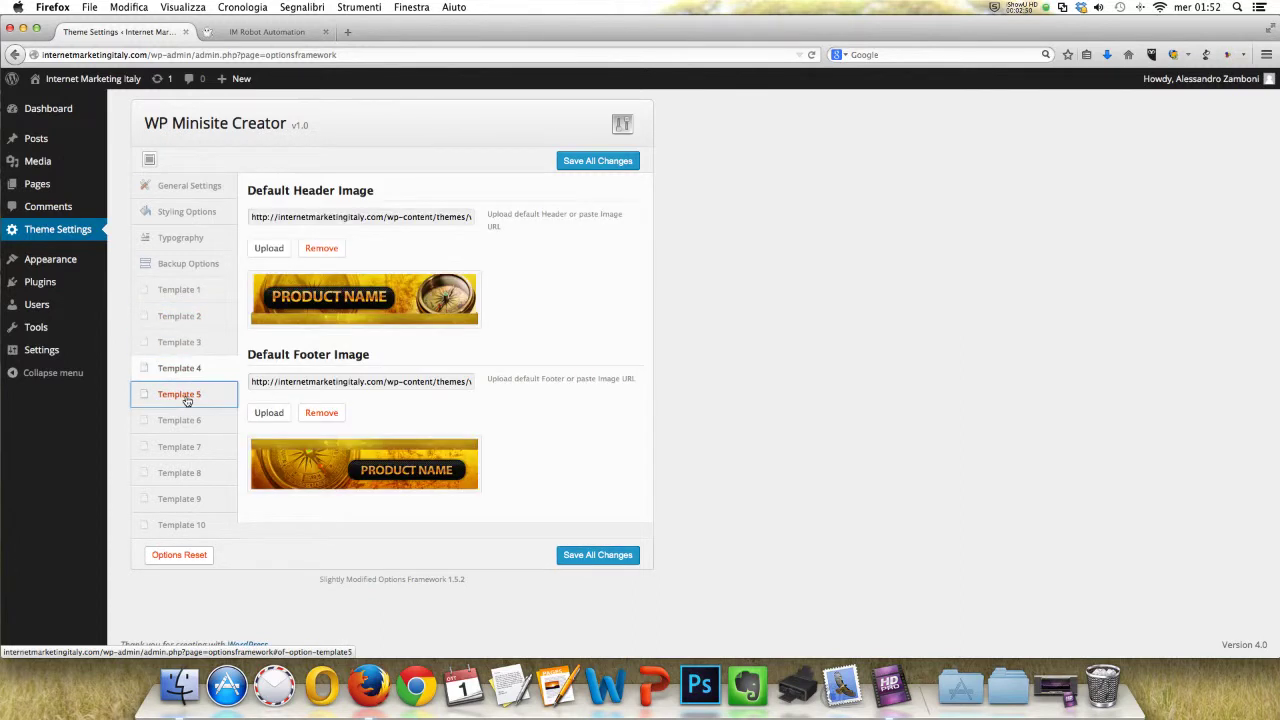
click(185, 428)
click(183, 447)
click(184, 499)
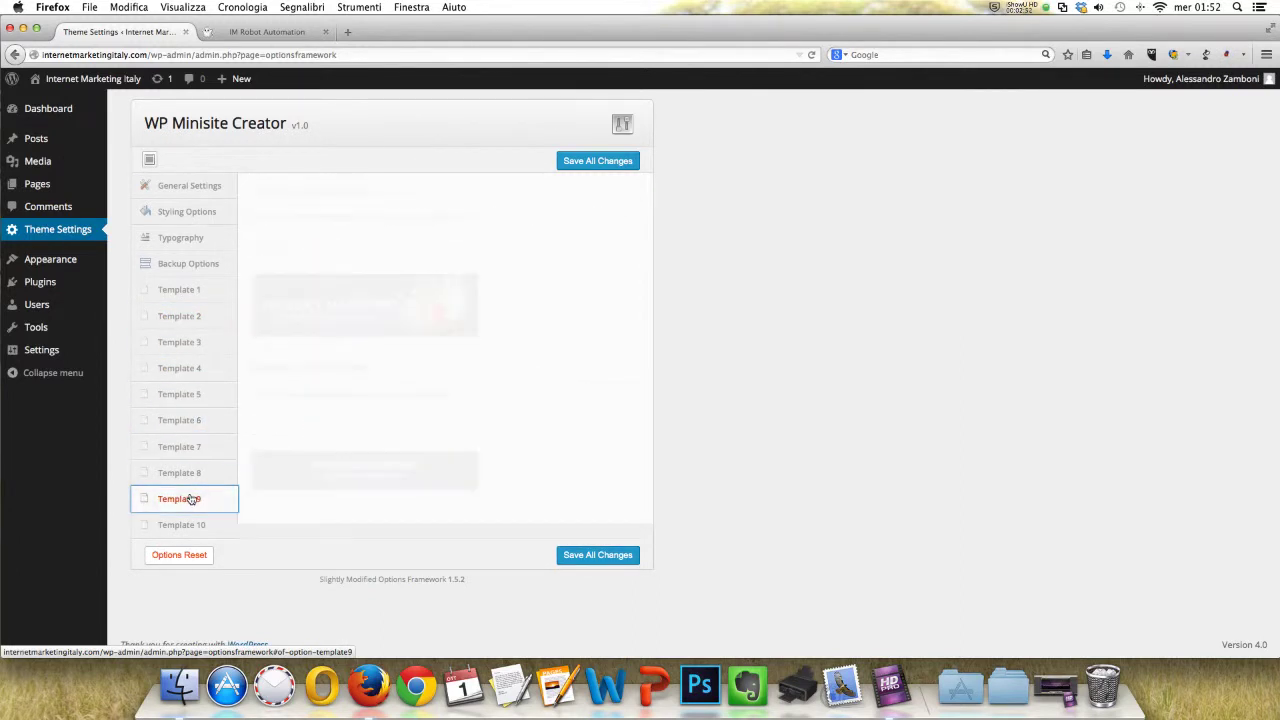
click(183, 523)
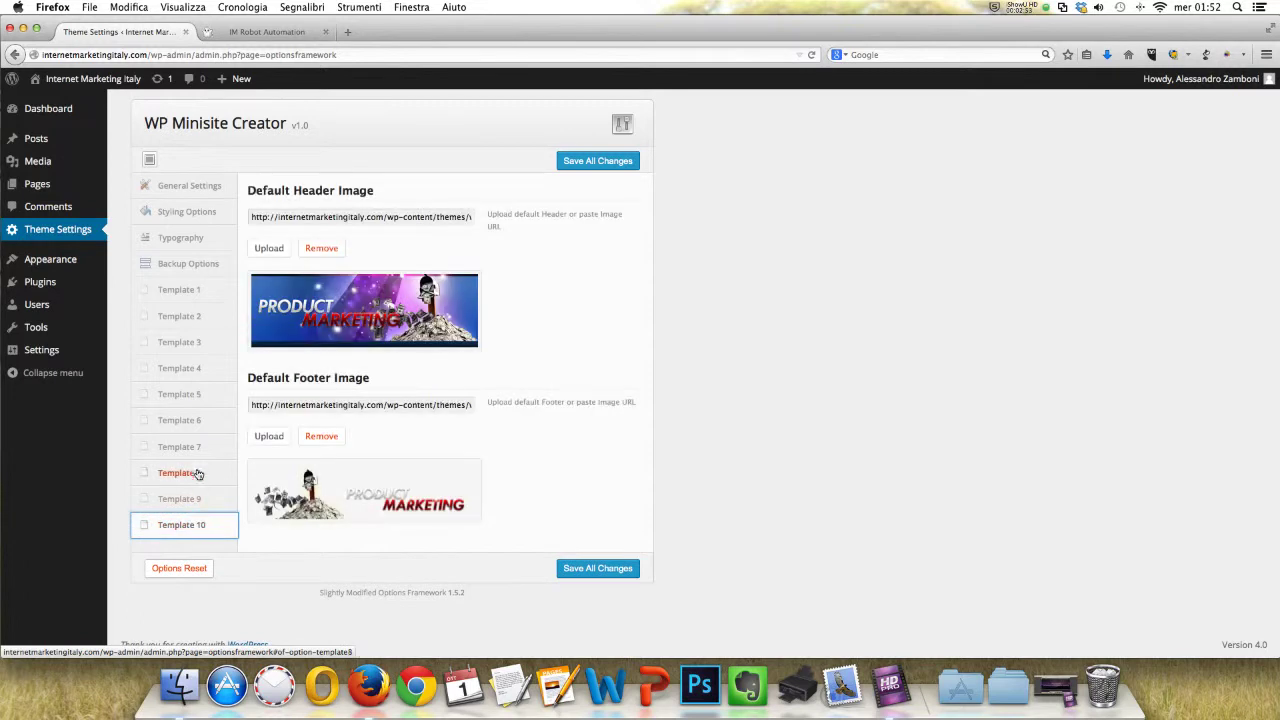
- Compare Template 1's default header and footer images with the header on the live IM Robot Automation sales page
click(185, 292)
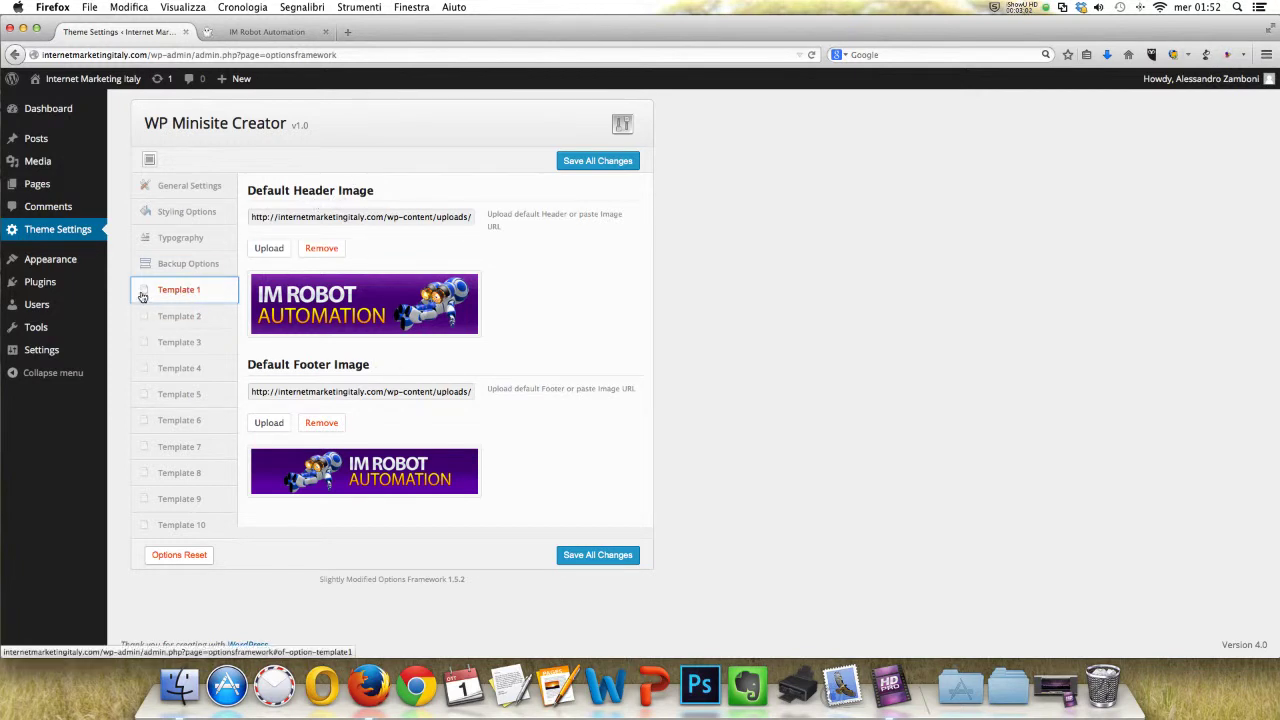
click(267, 31)
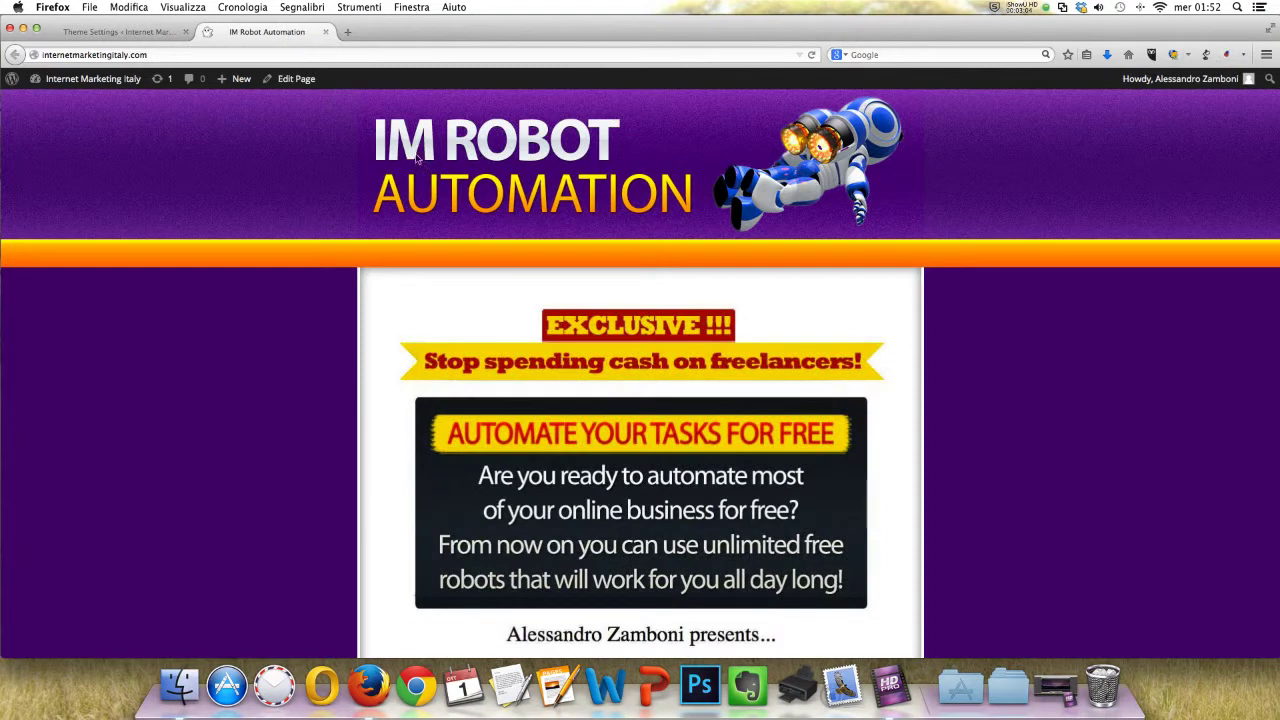
click(90, 31)
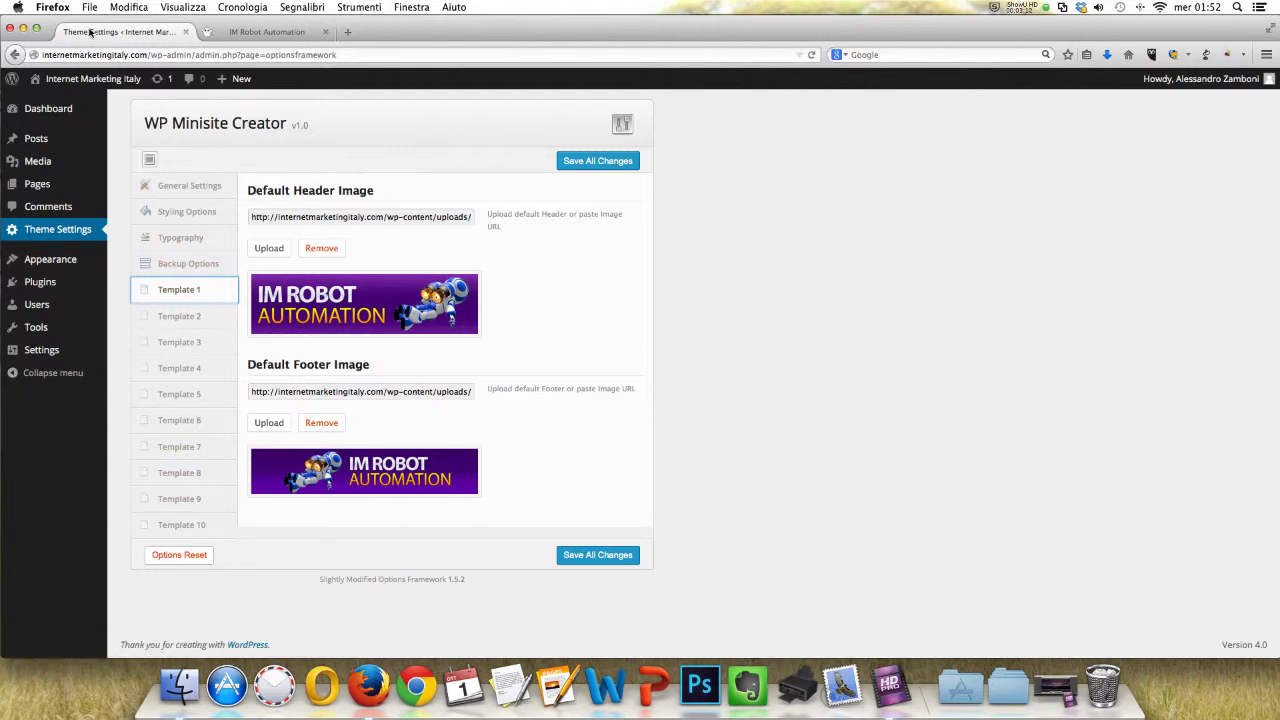
- Switch to Finder, place the PSD window beside the theme settings and open the PSD 1 folder
click(181, 692)
drag(832, 195, 770, 220)
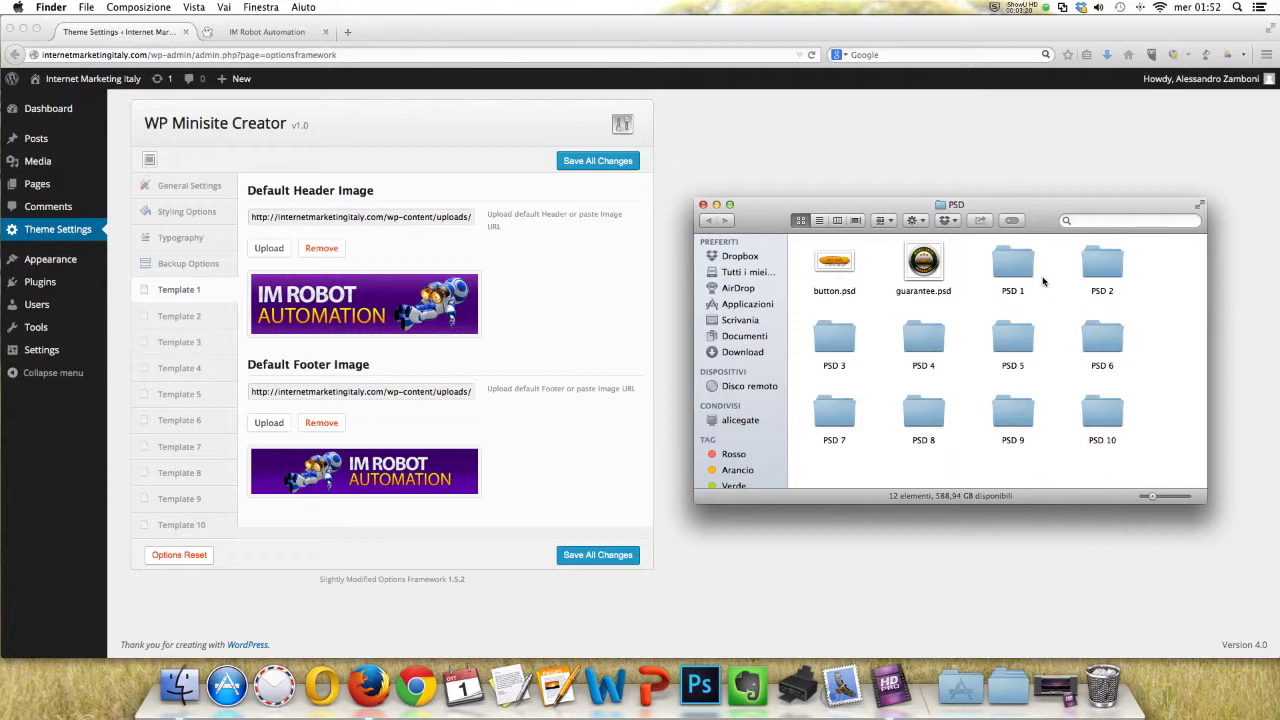
drag(998, 214, 961, 223)
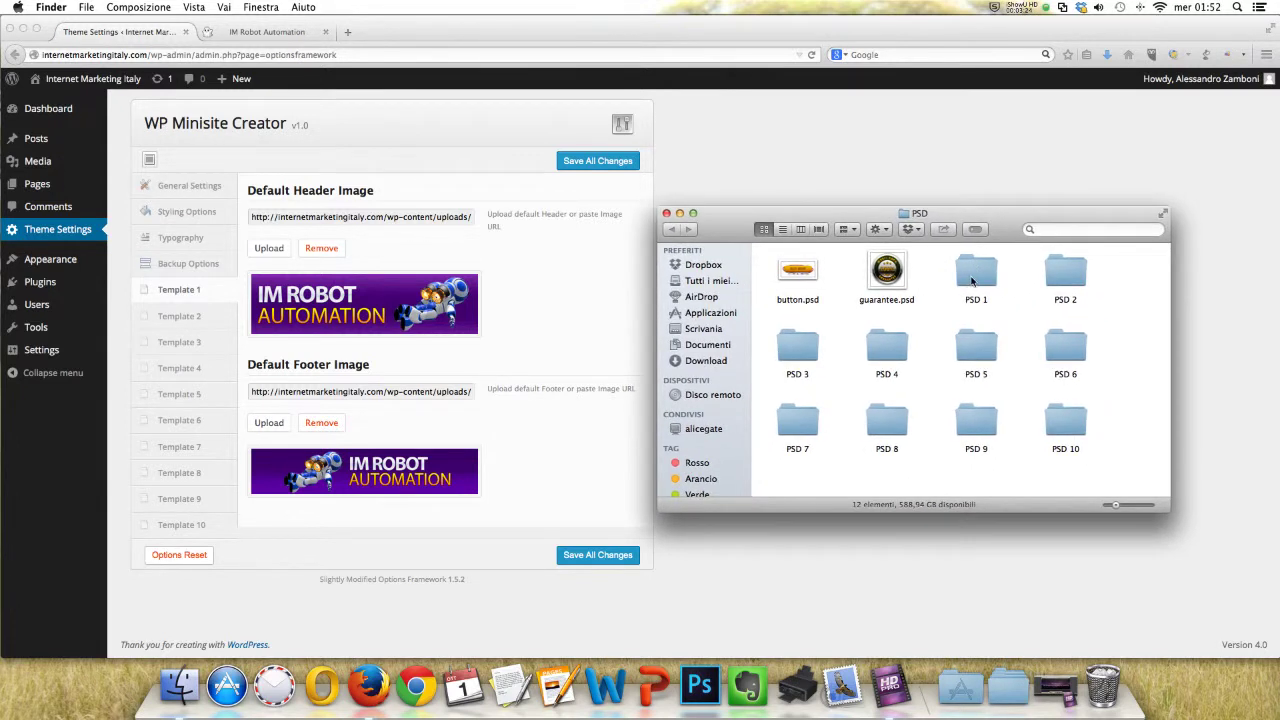
double_click(975, 272)
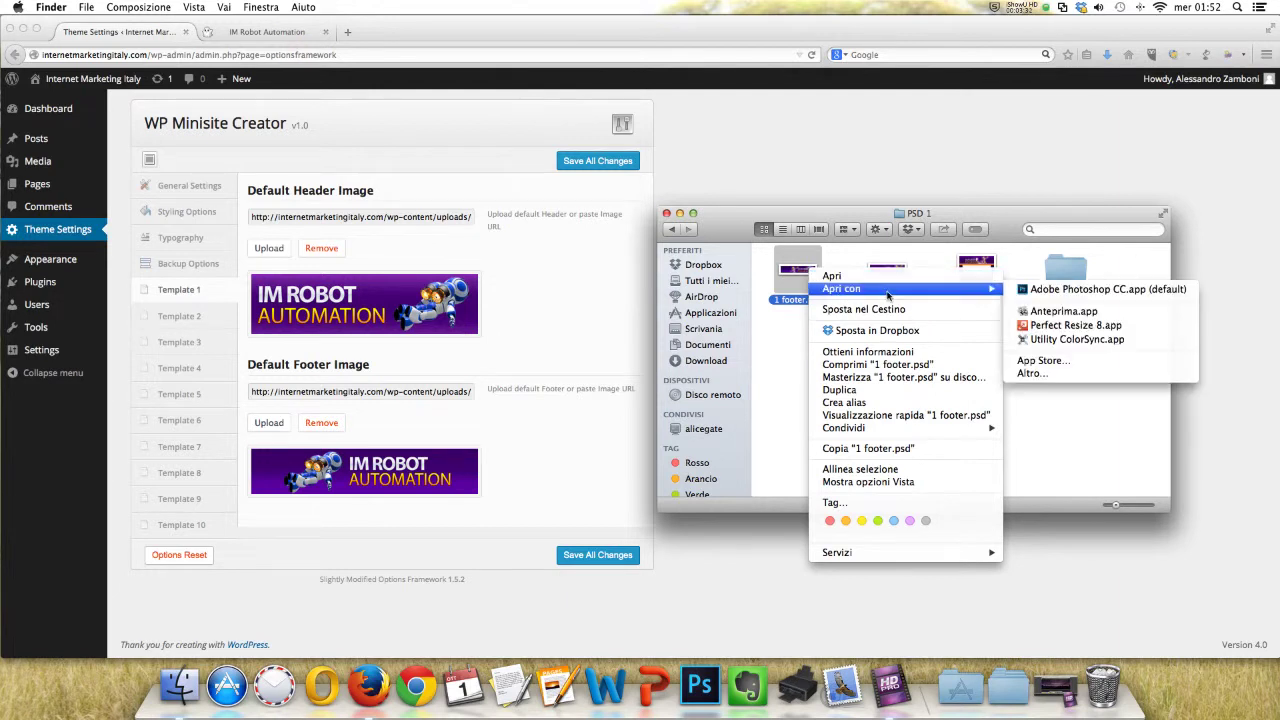
- Open 1 footer.psd in Adobe Photoshop CC, using its embedded color profile instead of the working space
click(803, 300)
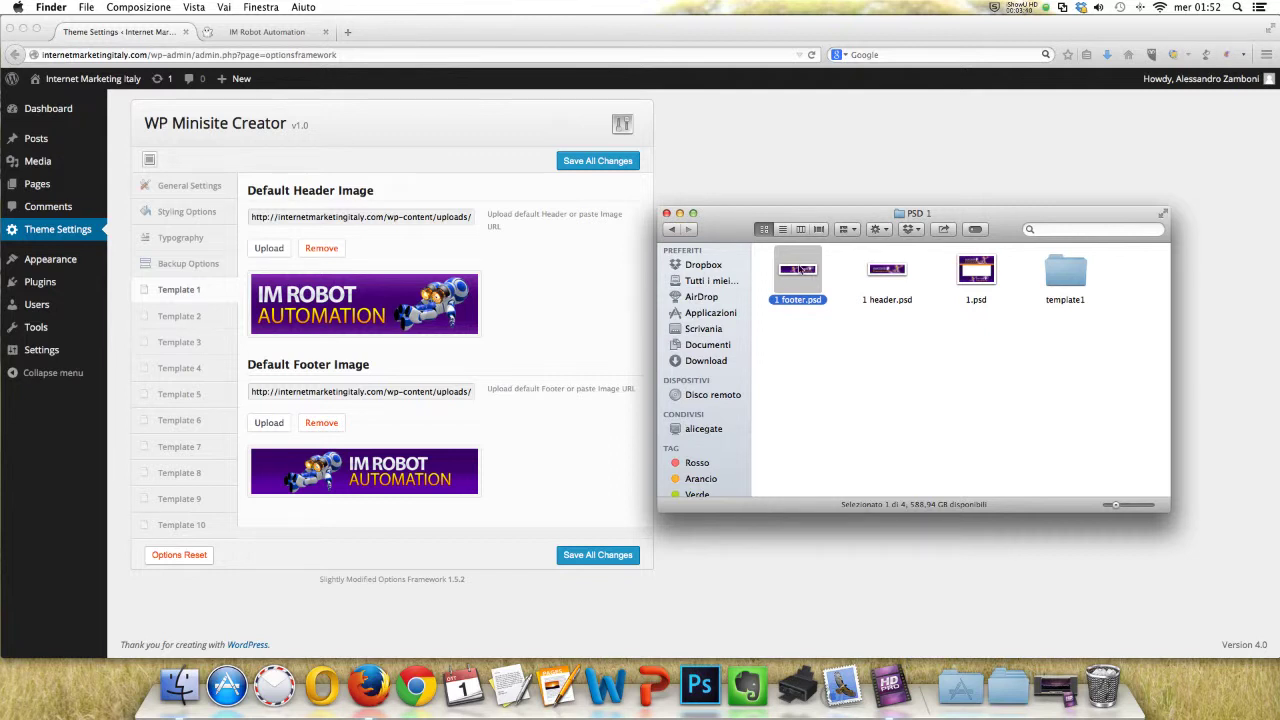
right_click(801, 273)
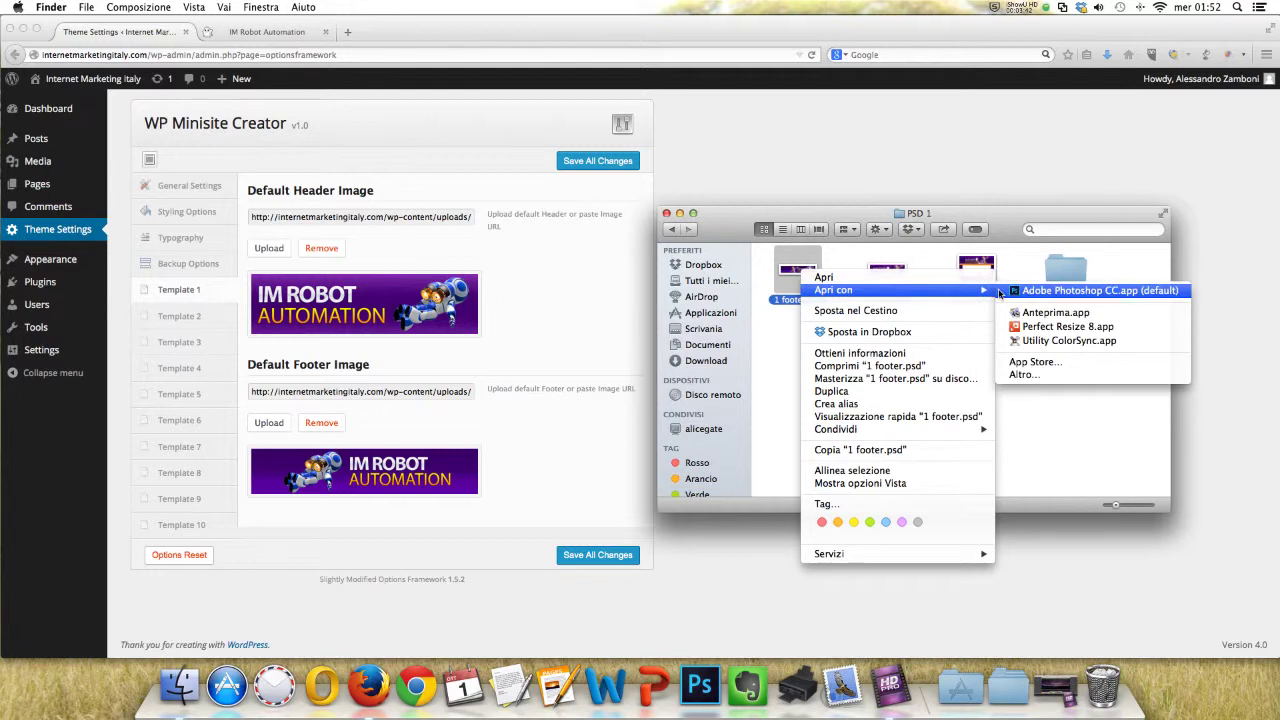
click(1022, 291)
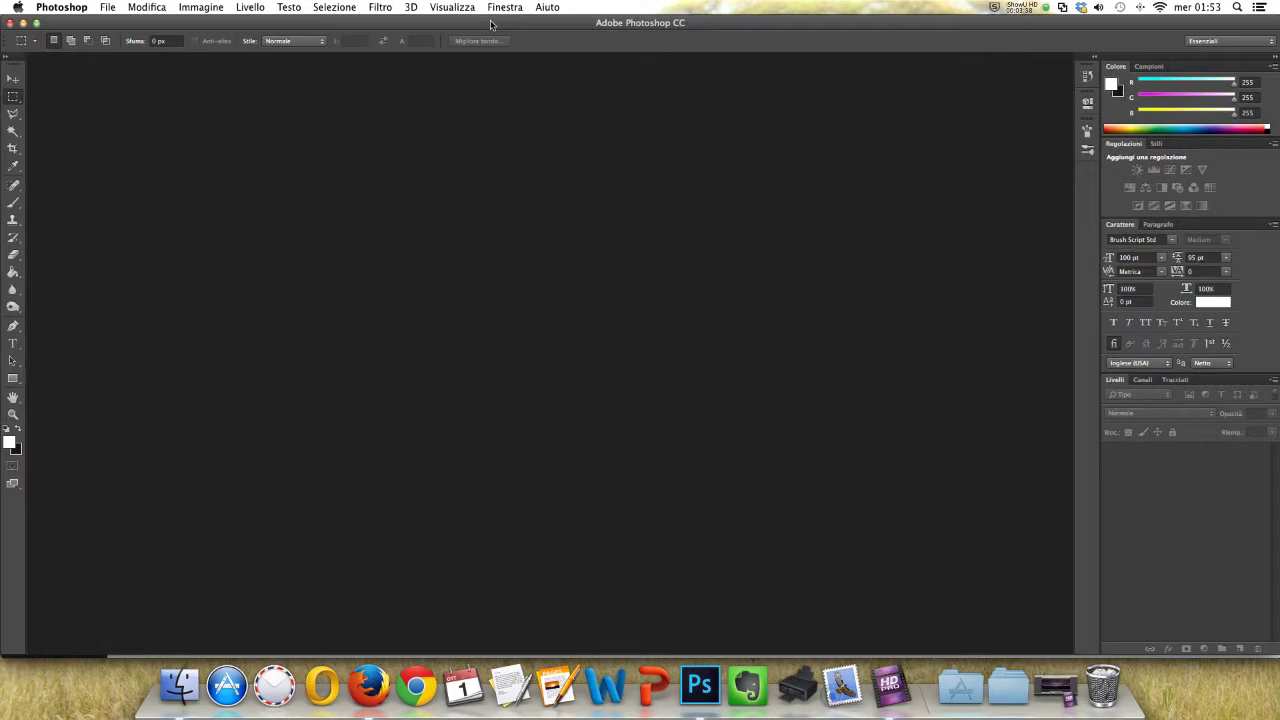
click(178, 686)
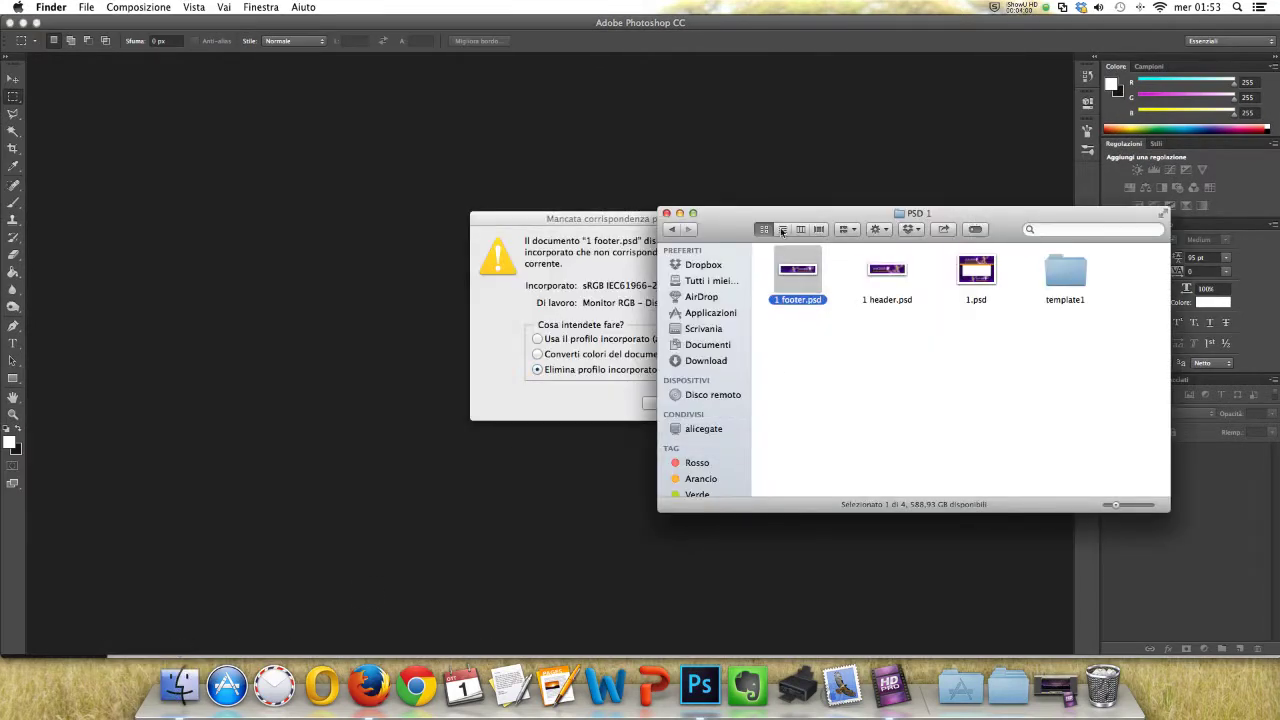
click(636, 287)
click(537, 338)
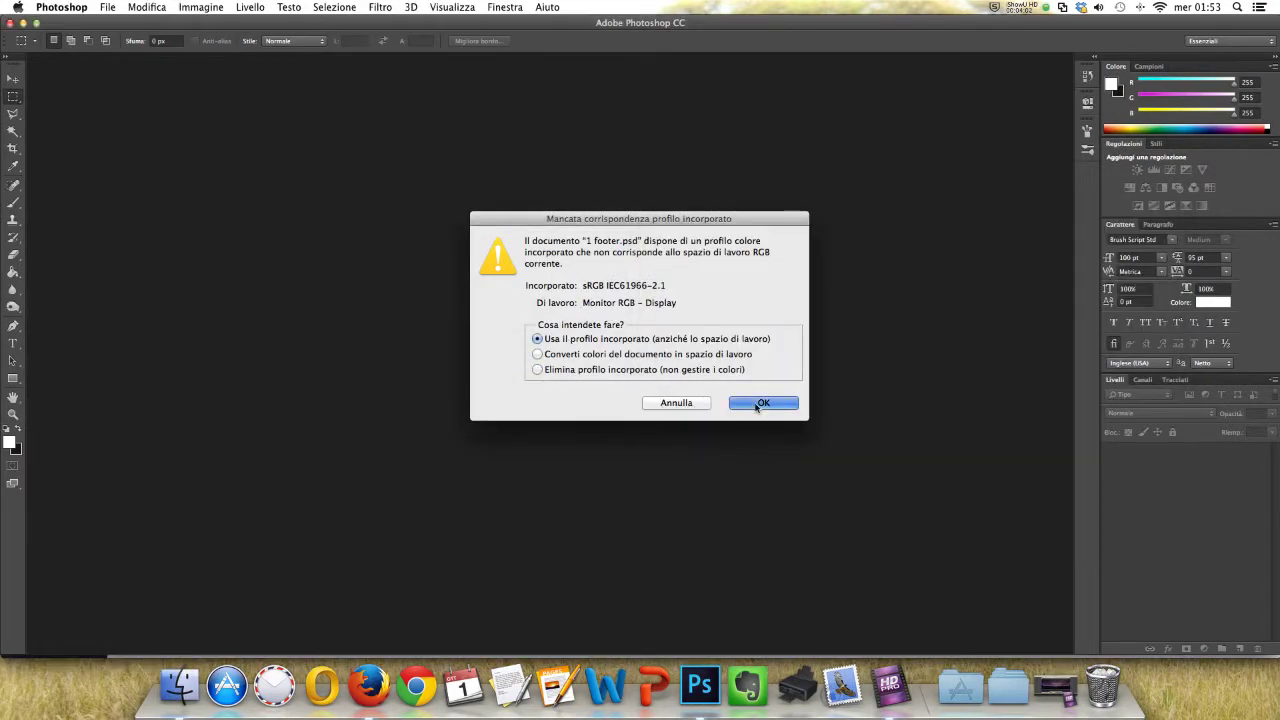
click(757, 404)
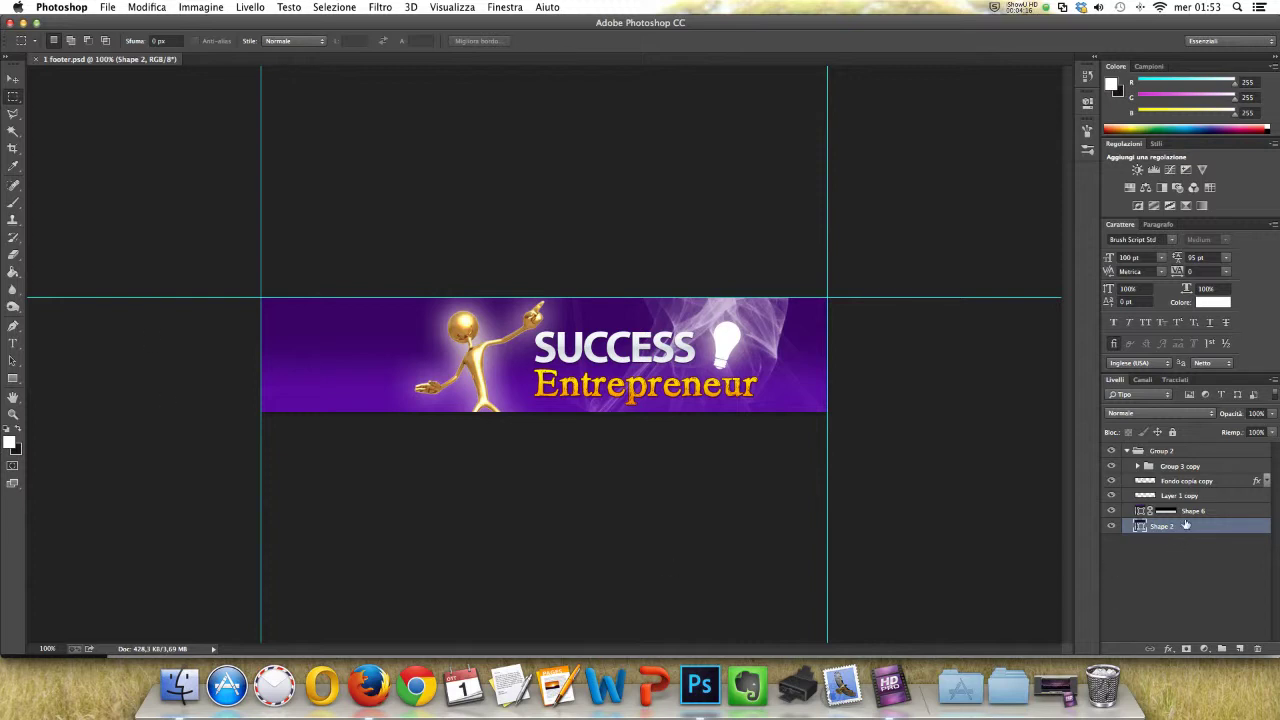
- Delete the success text, the light bulb shape and the Entrepreneur text from Group 3 copy
click(1137, 467)
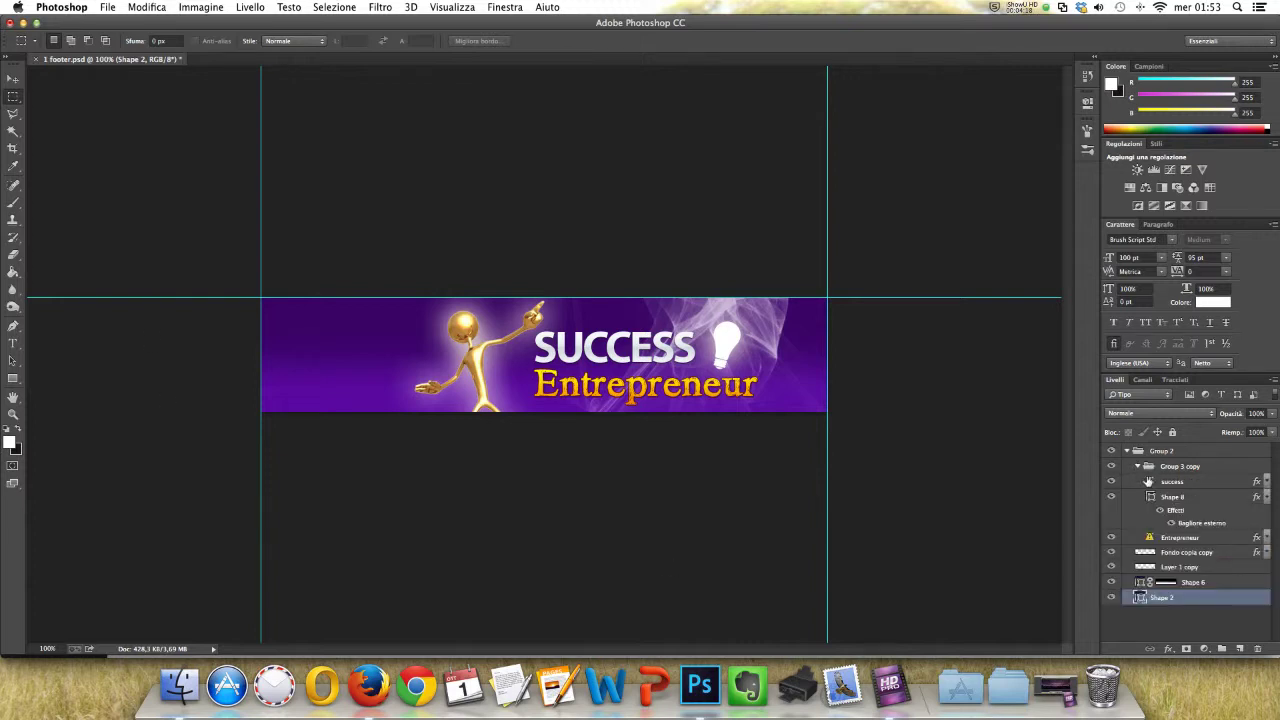
click(1178, 484)
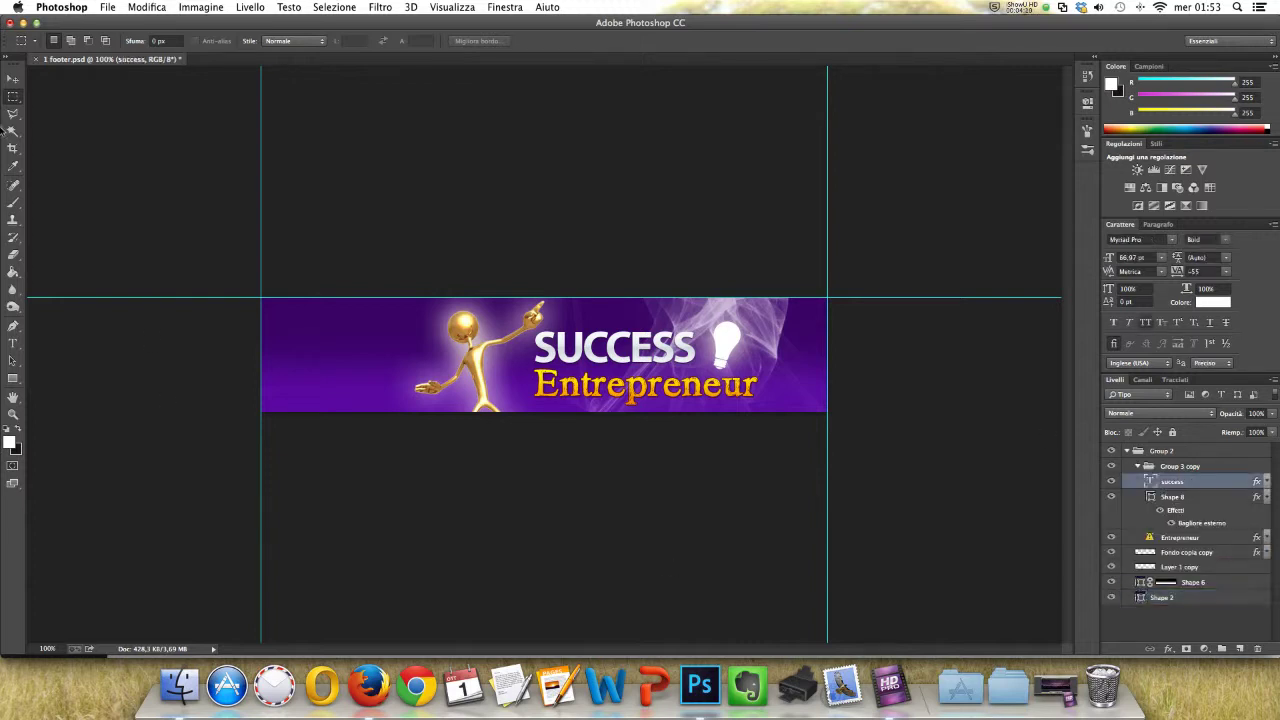
click(13, 79)
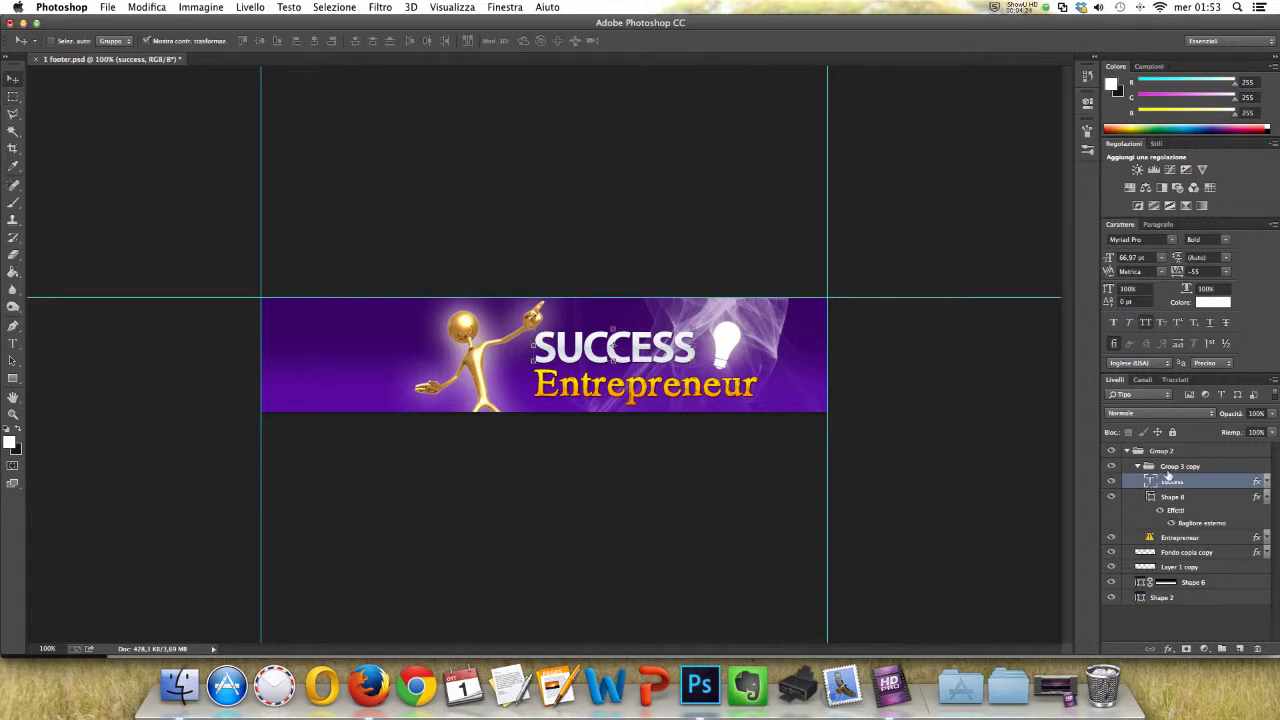
key(Delete)
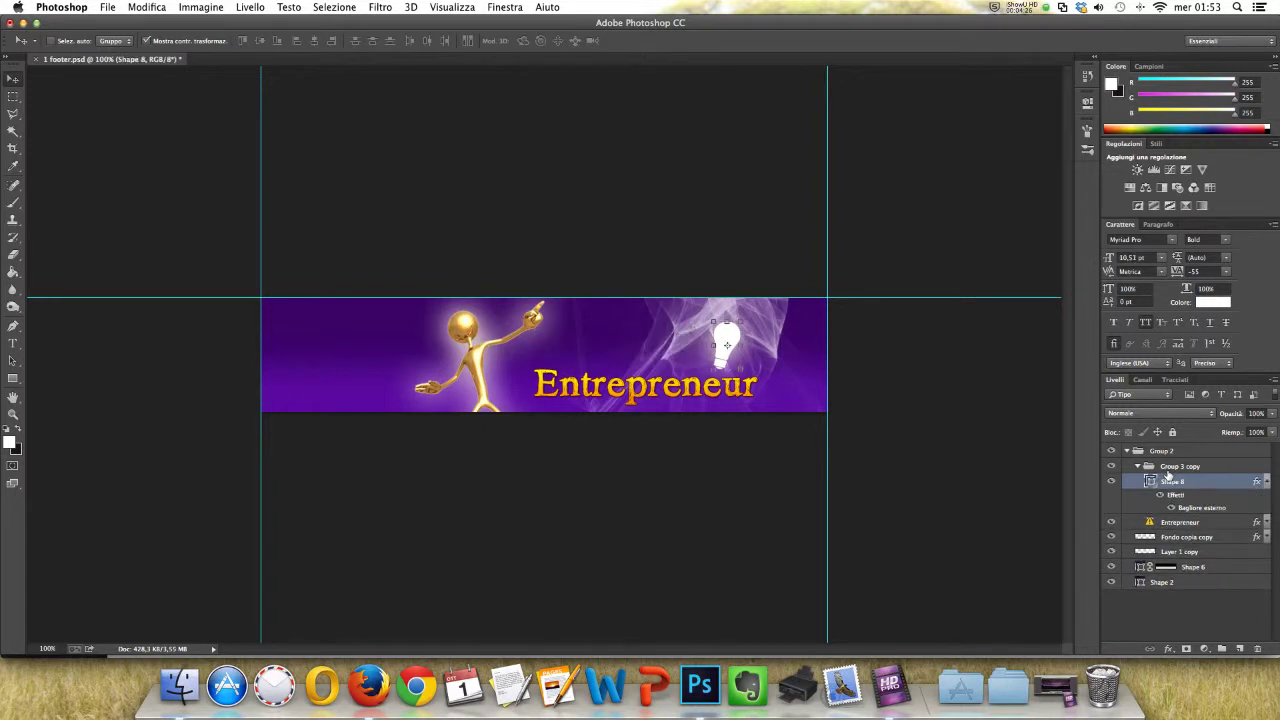
key(Delete)
key(Delete)
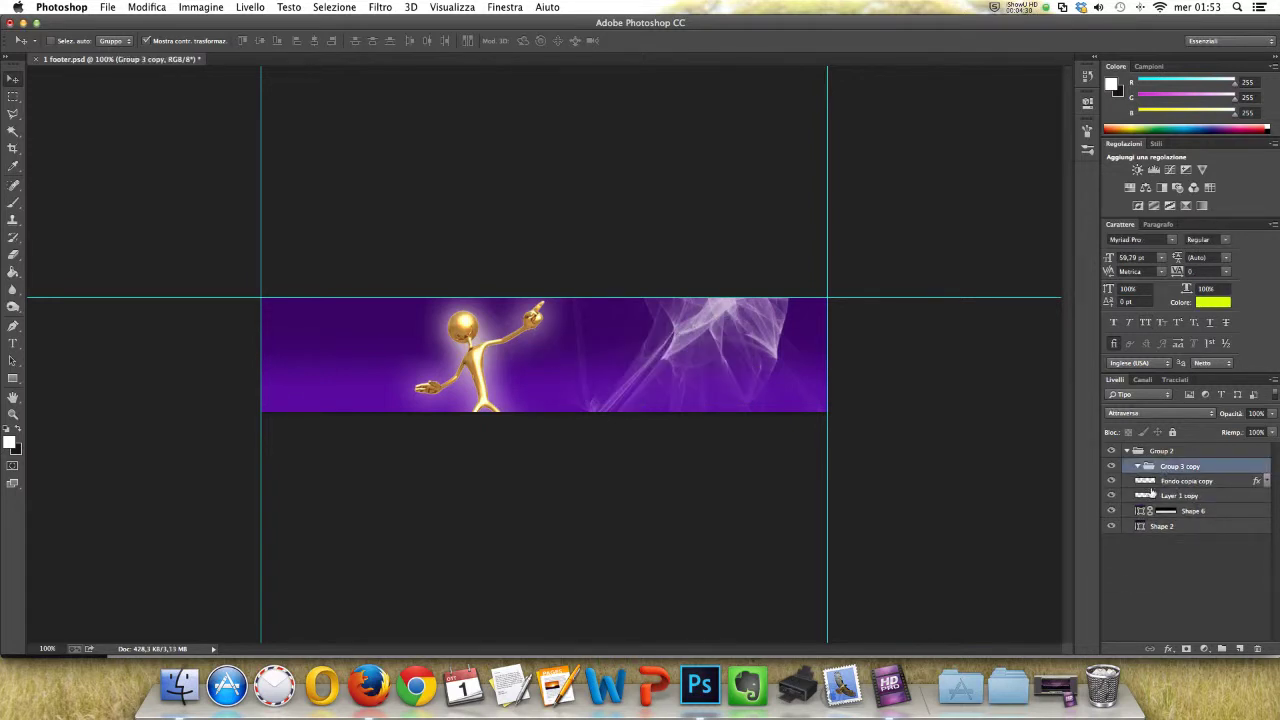
- Delete the golden figure layer and the smoke layer, leaving only the purple background shapes
click(1179, 485)
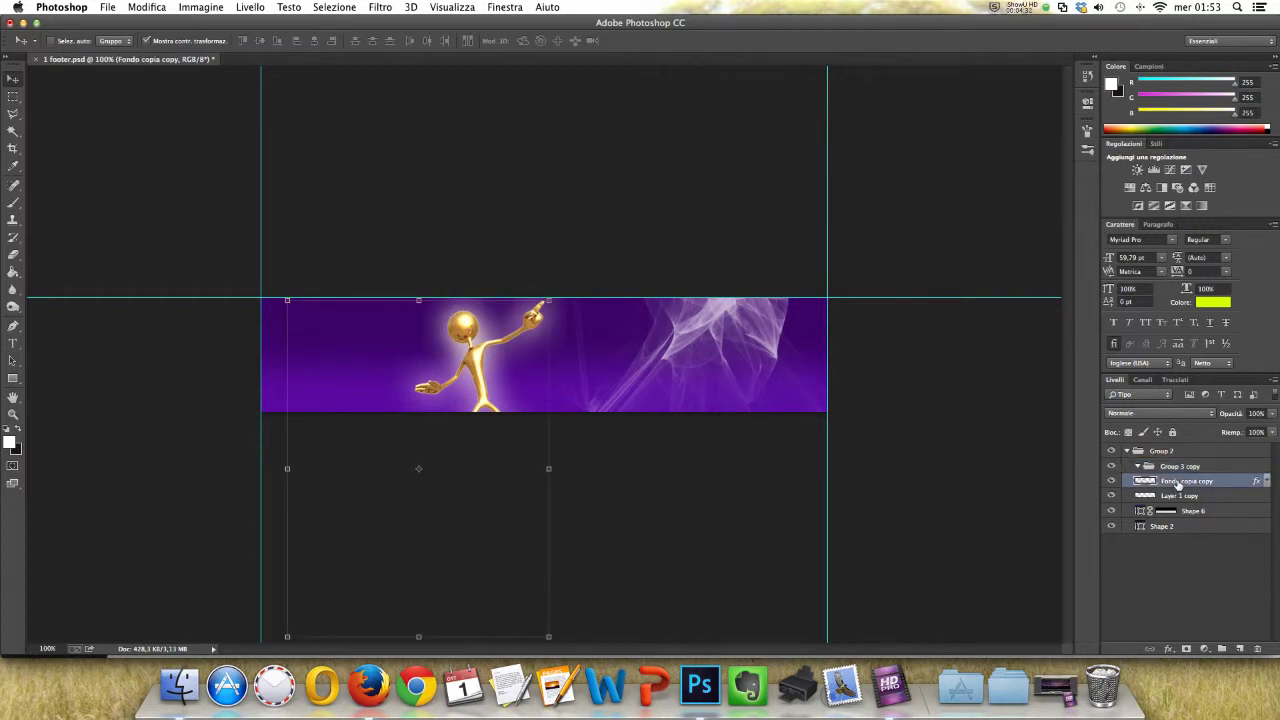
key(Delete)
key(Delete)
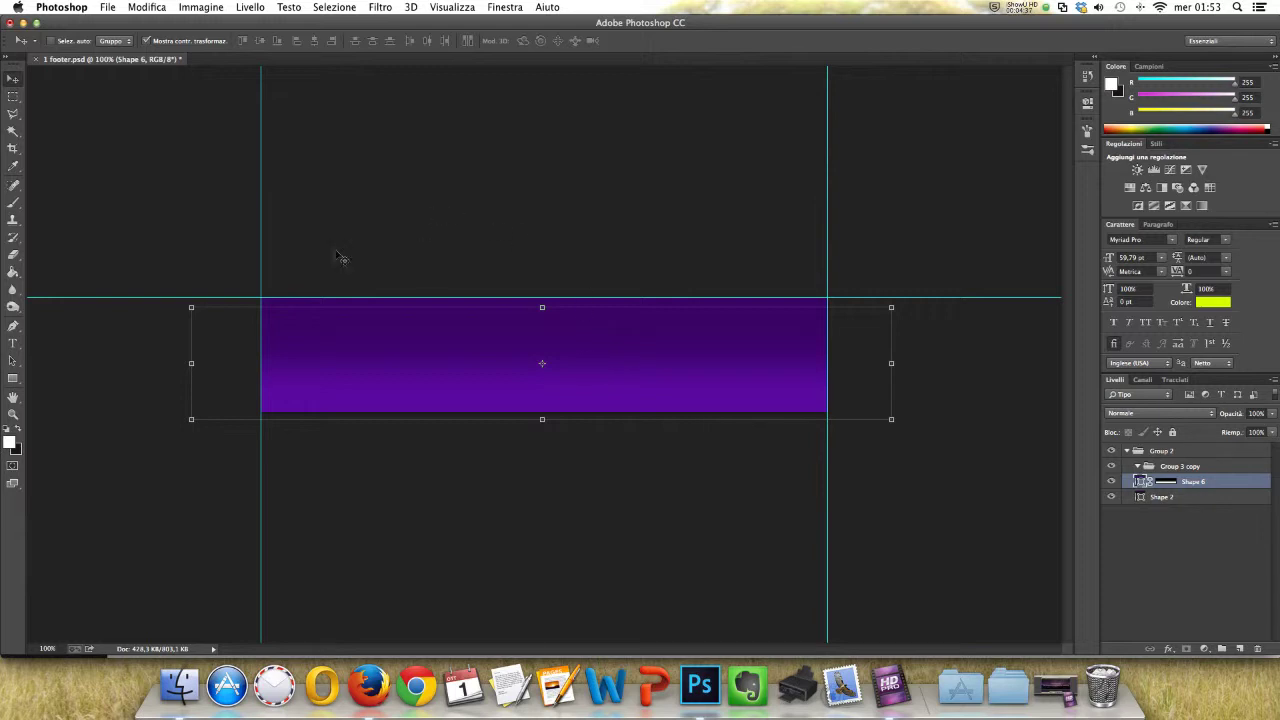
- Try to add a text layer on the purple banner inside the Shape 6 outline
click(13, 343)
click(319, 346)
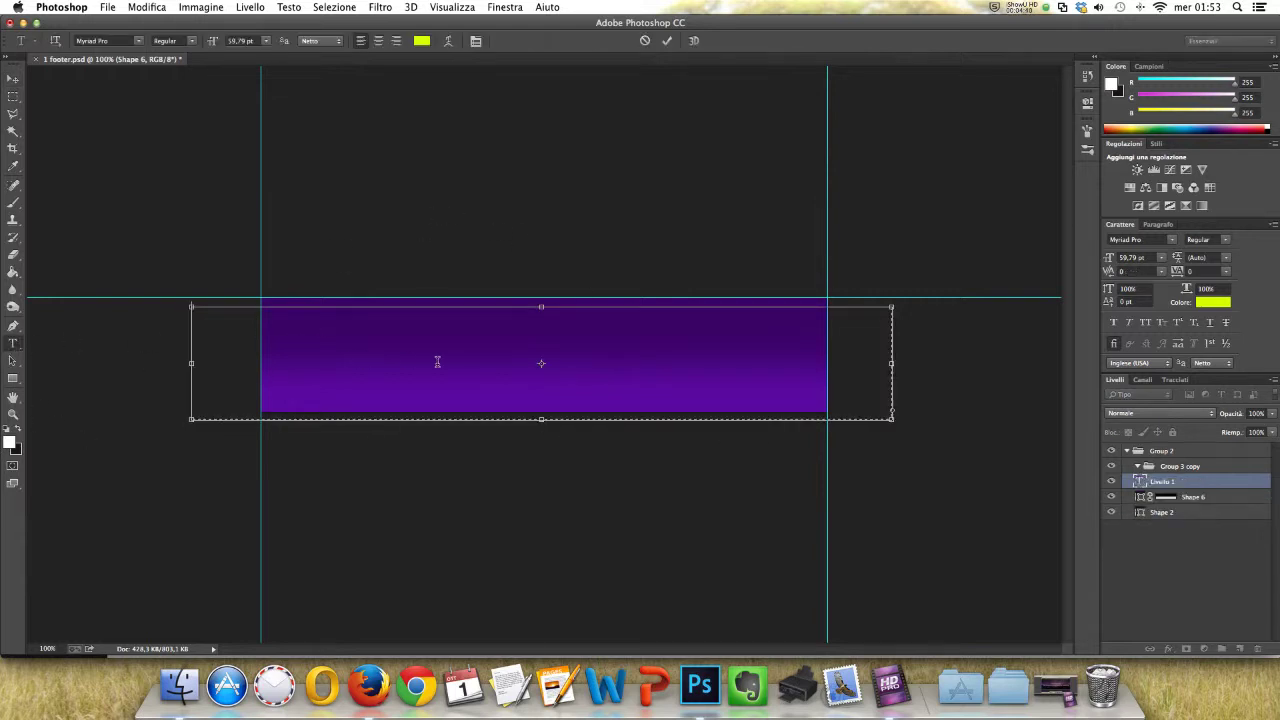
click(14, 79)
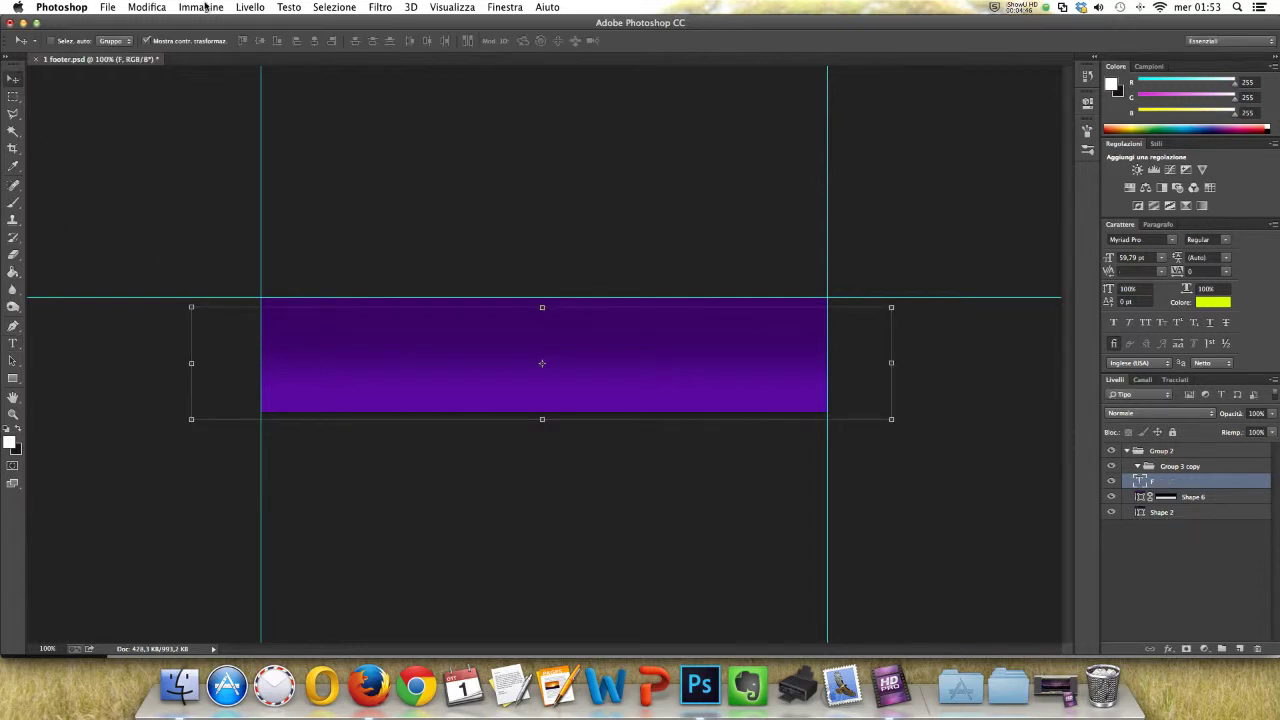
- Flatten the footer image into one background layer and add the yellow text "IM ROBOT AUTOMATION" on the banner
click(247, 7)
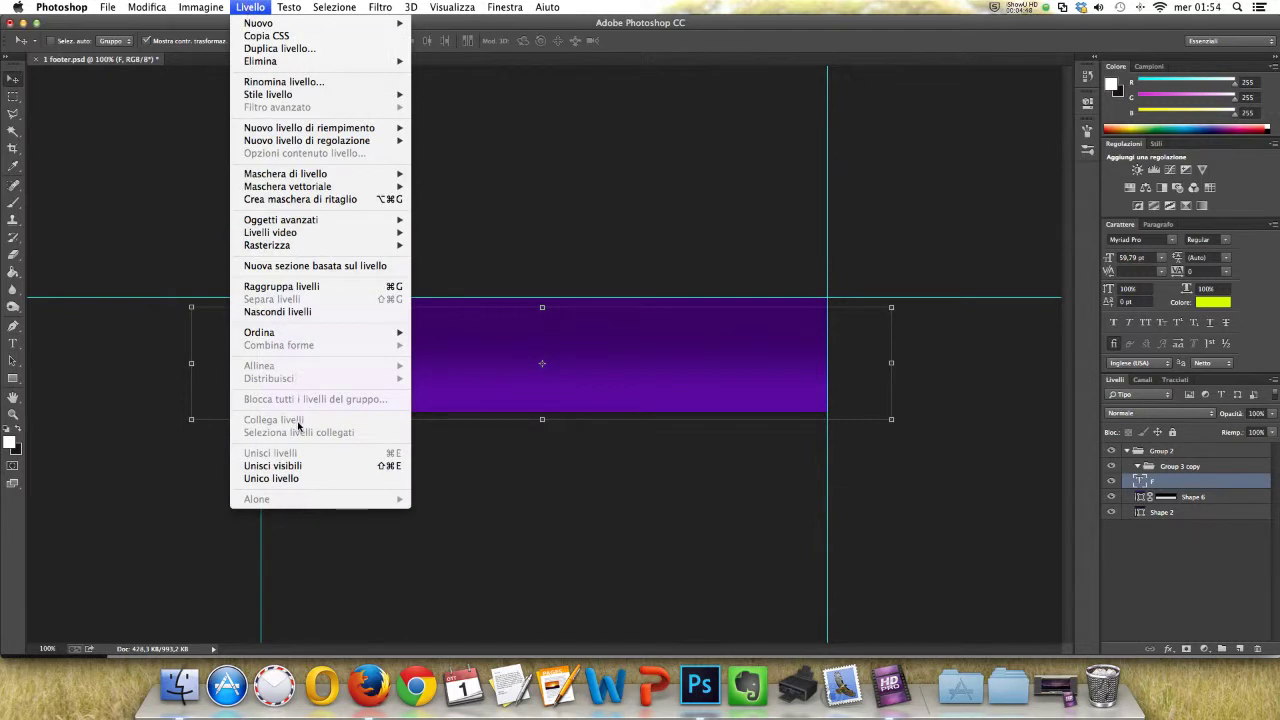
click(306, 480)
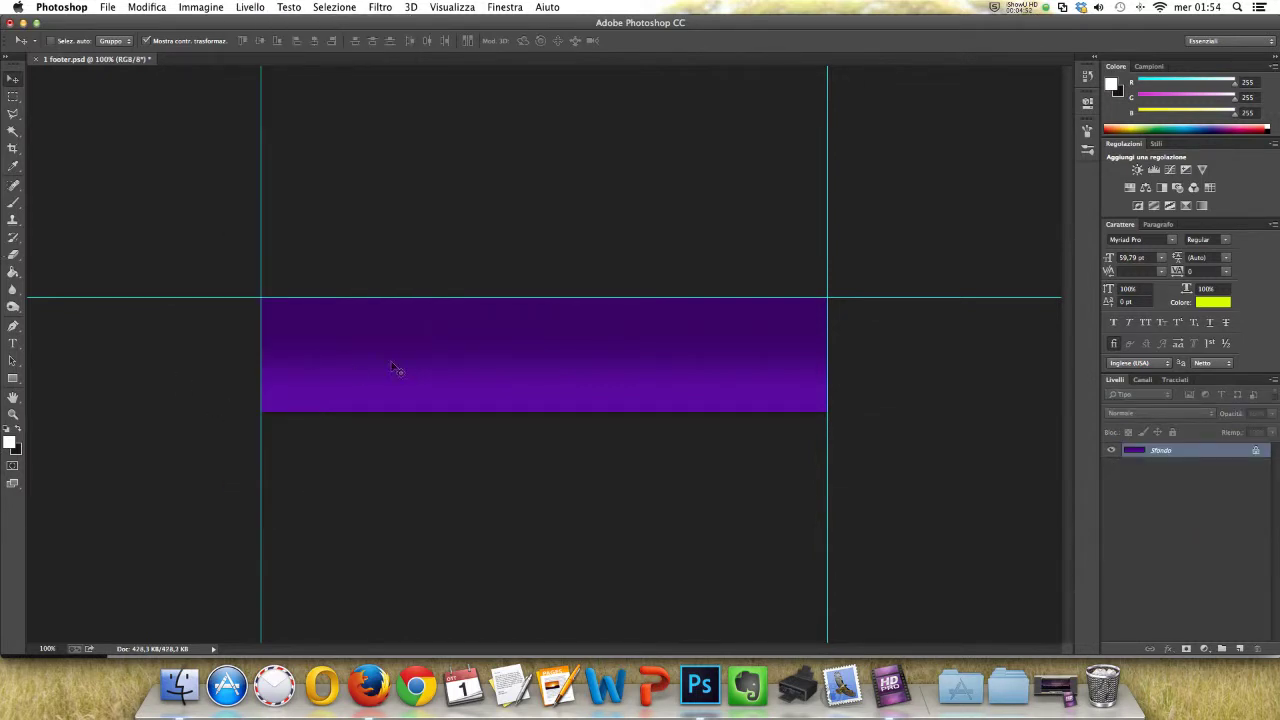
click(13, 343)
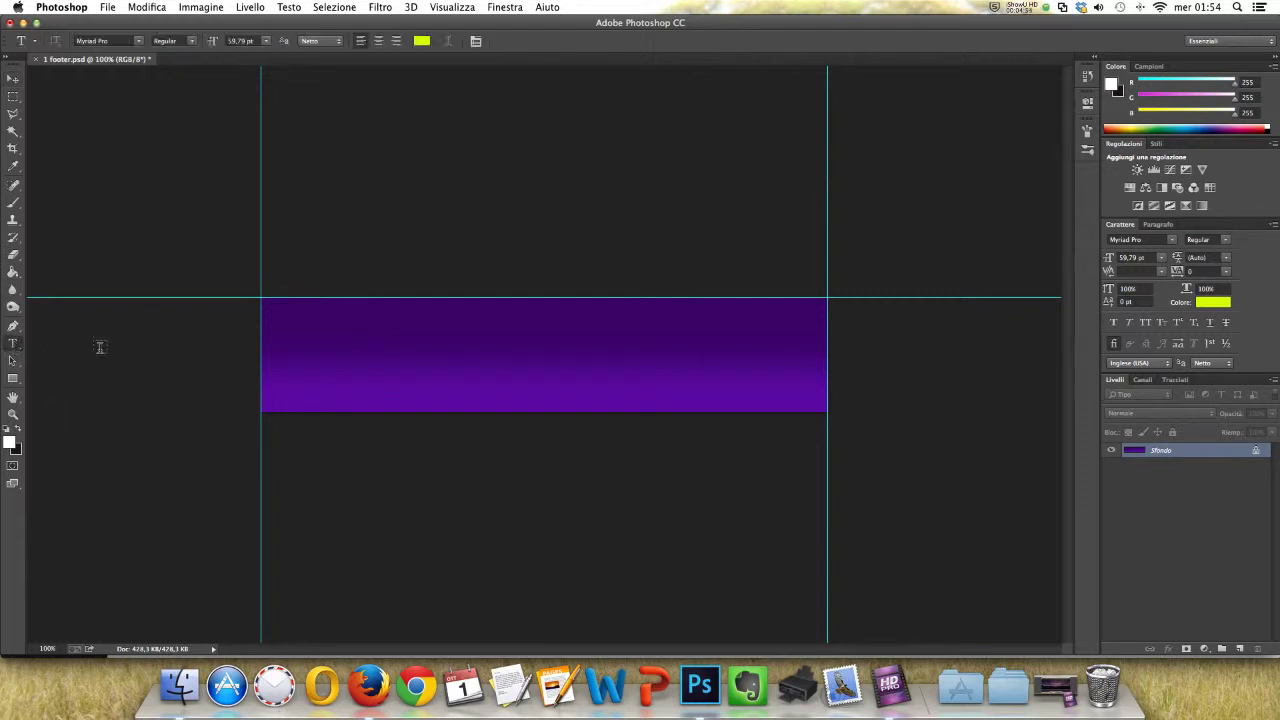
click(391, 348)
text(JM RON)
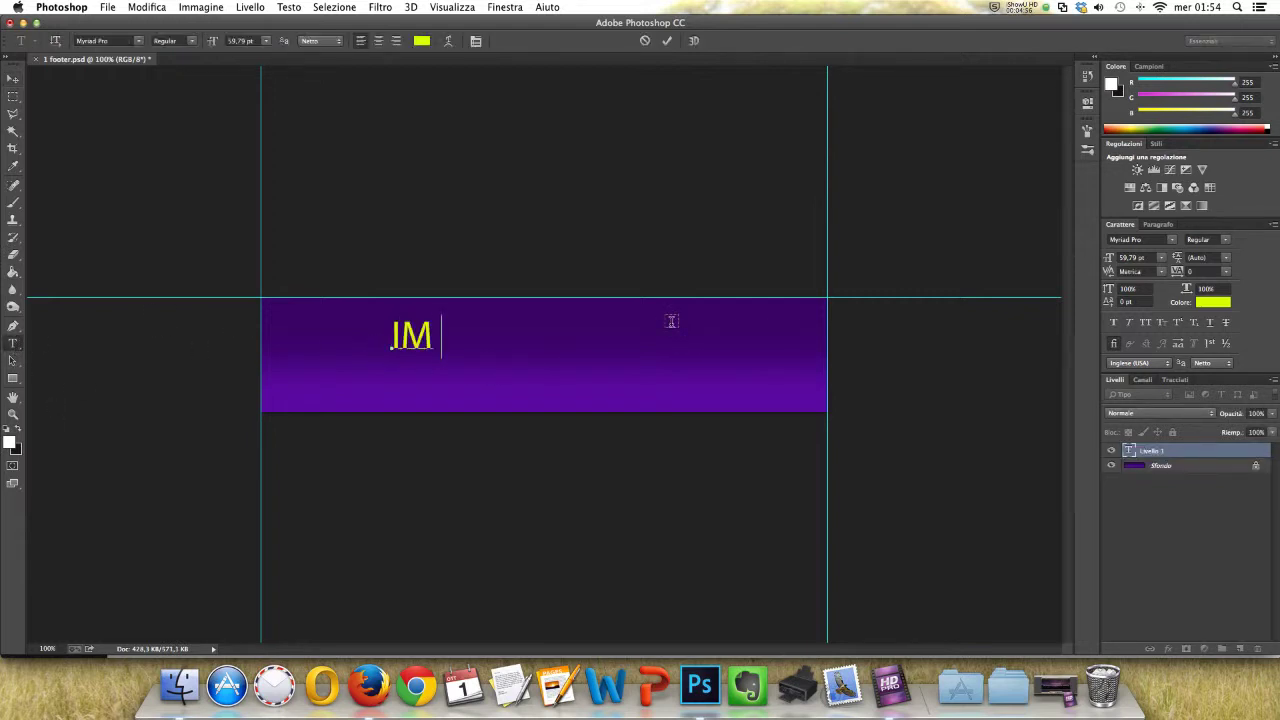
key(BackSpace)
key(BackSpace)
text(BOT)
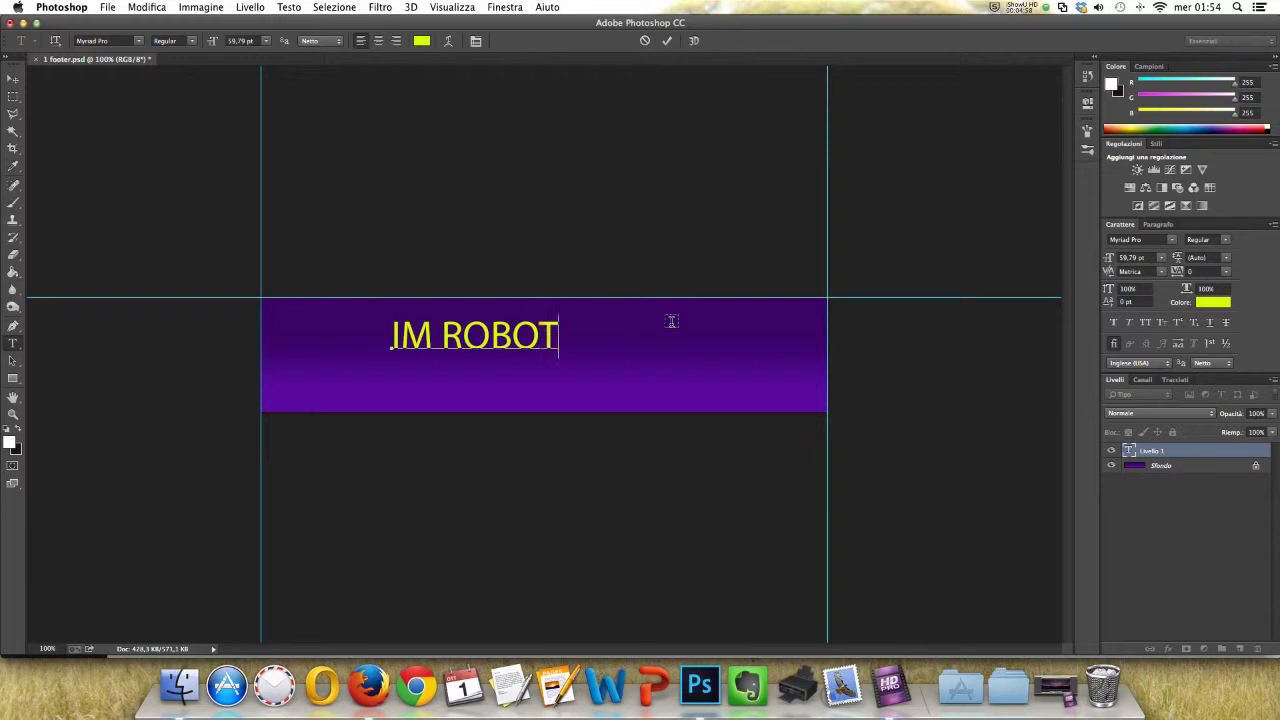
text( AUTOMATION)
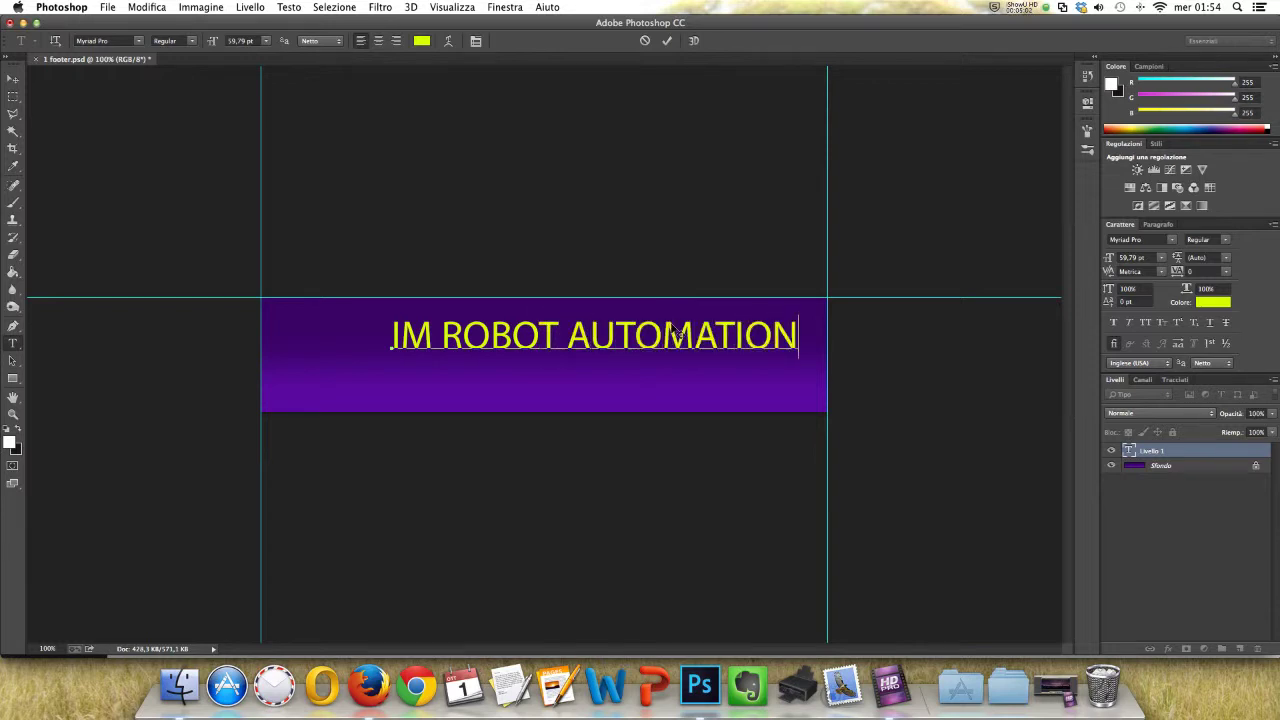
- Move the IM ROBOT AUTOMATION text toward the banner's left edge and enlarge it to about 70.1 pt
click(13, 80)
drag(396, 335, 308, 332)
drag(708, 347, 778, 350)
key(Return)
- Set the IM ROBOT AUTOMATION text to Myriad Pro Bold and move it down near the banner's lower edge
click(13, 343)
drag(305, 335, 782, 340)
click(190, 41)
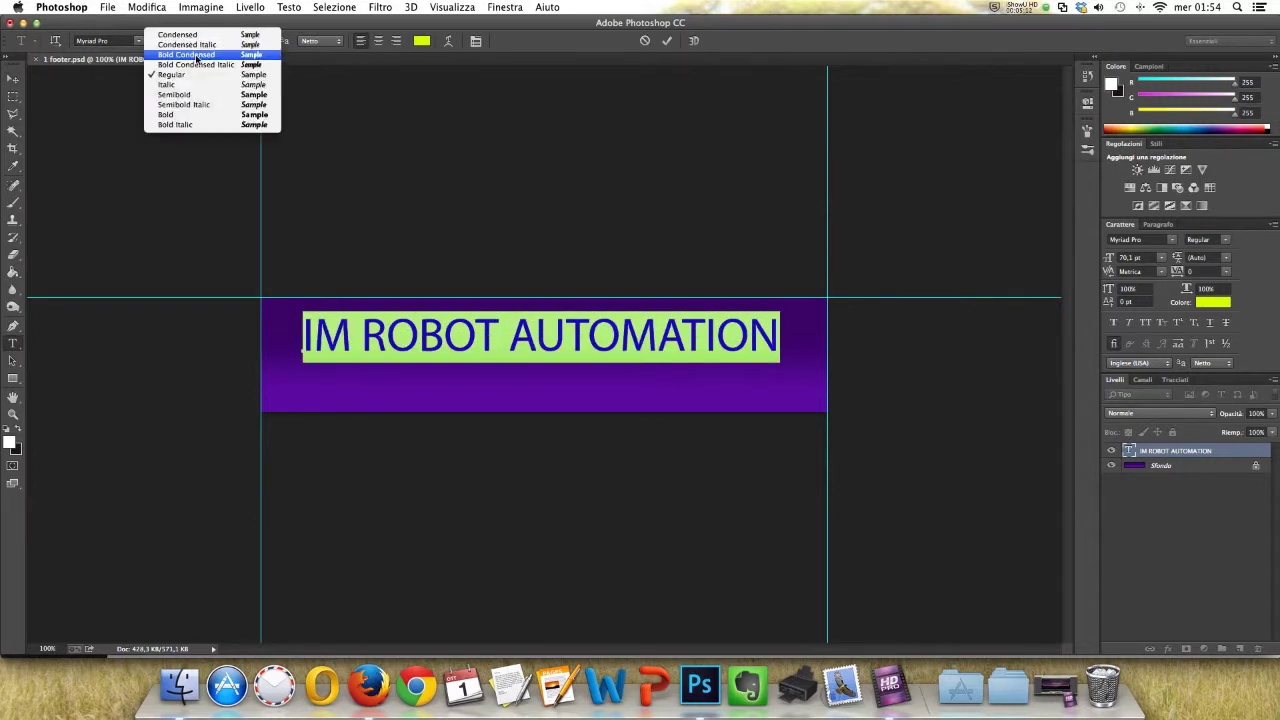
click(195, 116)
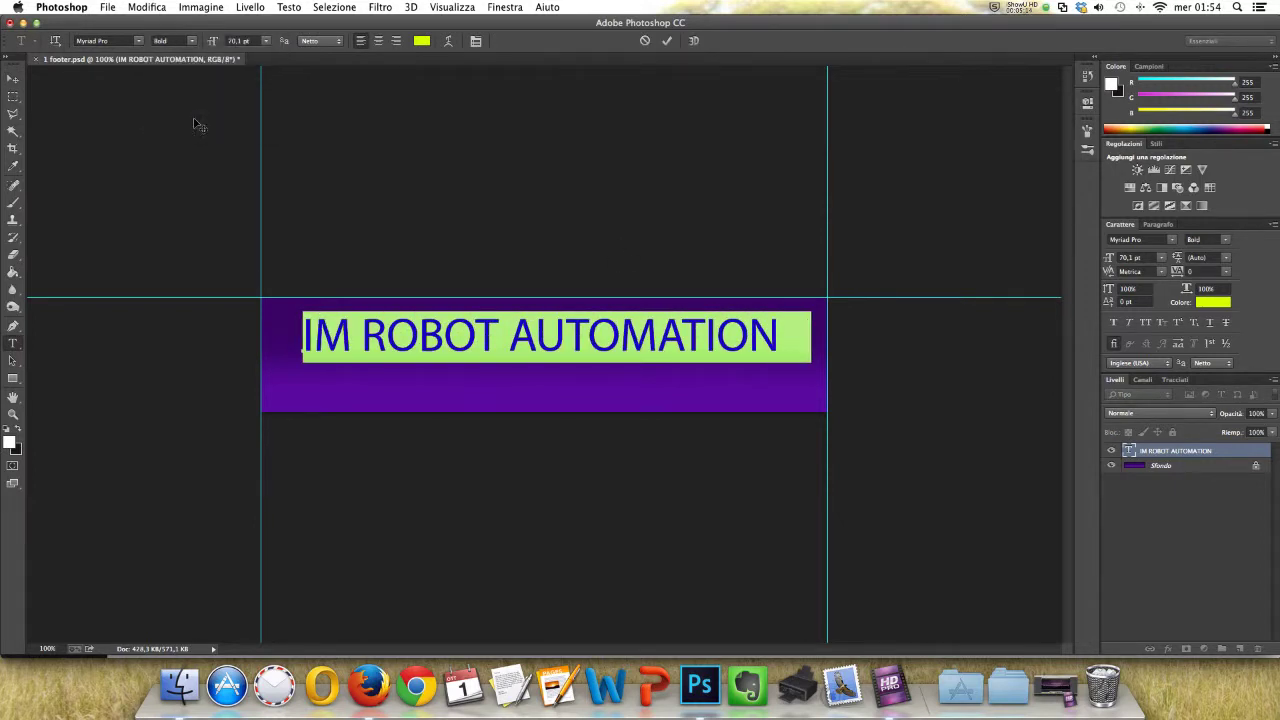
click(13, 78)
drag(512, 355, 517, 381)
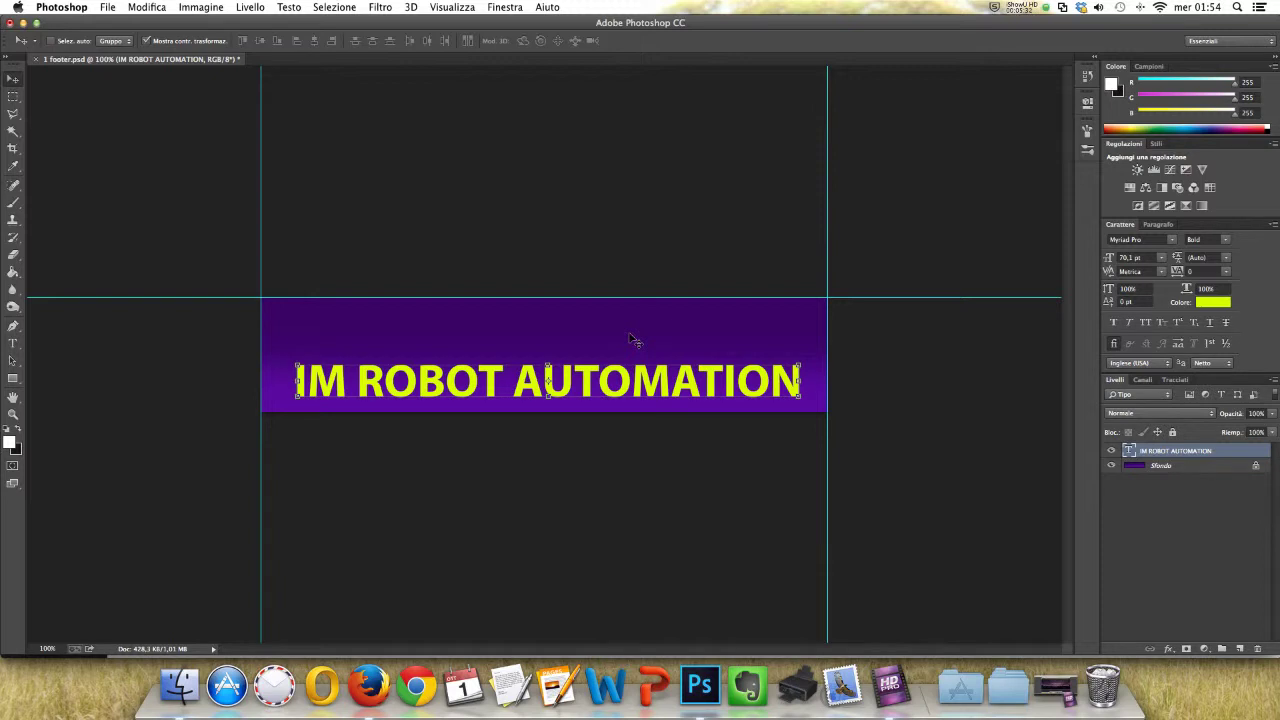
- Undo the footer text edits, stepping back to the plain purple background without the IM ROBOT AUTOMATION text
drag(527, 396, 516, 396)
key(ctrl+e)
key(ctrl+alt+z)
key(ctrl+alt+z)
key(ctrl+alt+z)
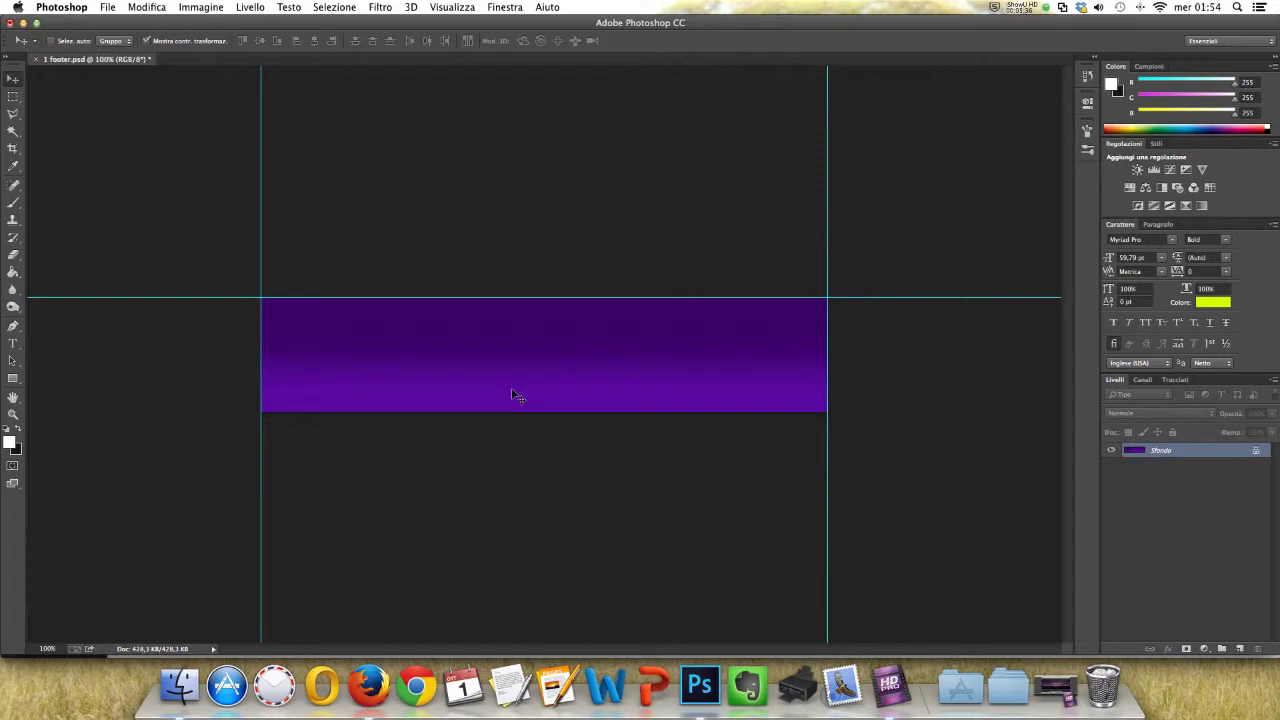
- Review the footer image's Save for Web settings with the high-quality JPEG preset and close the dialog without saving
click(108, 8)
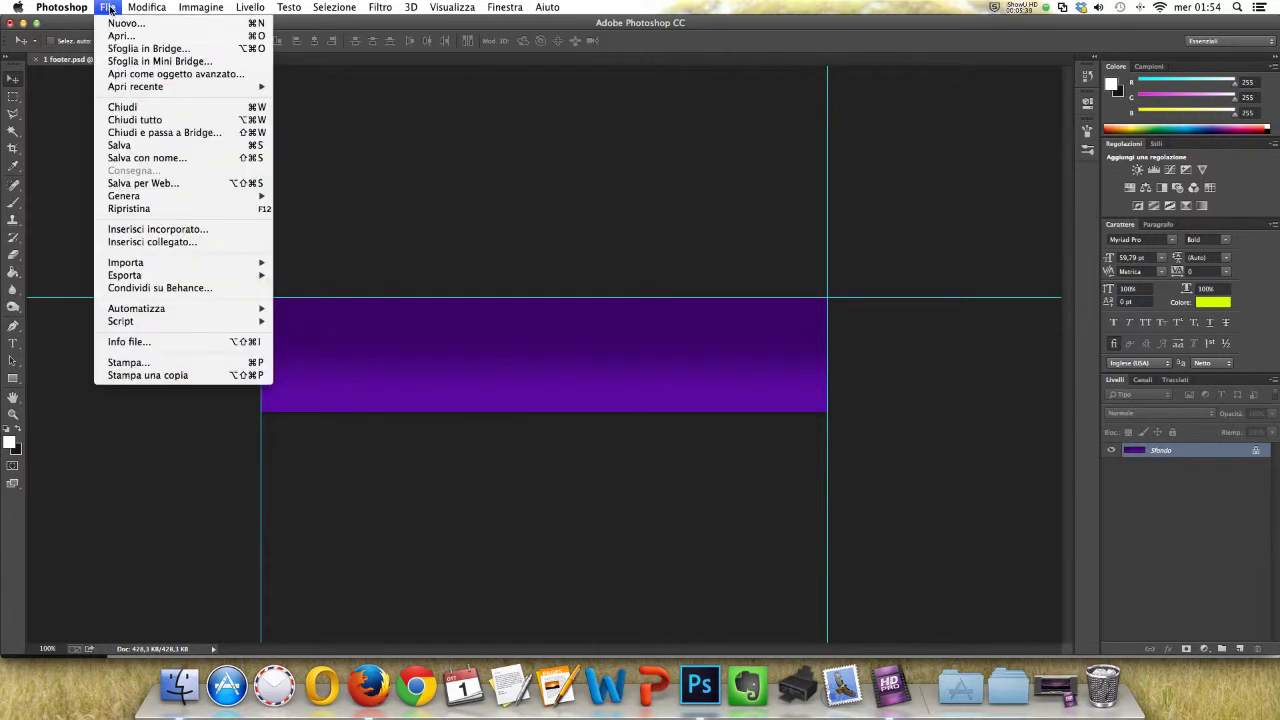
click(166, 184)
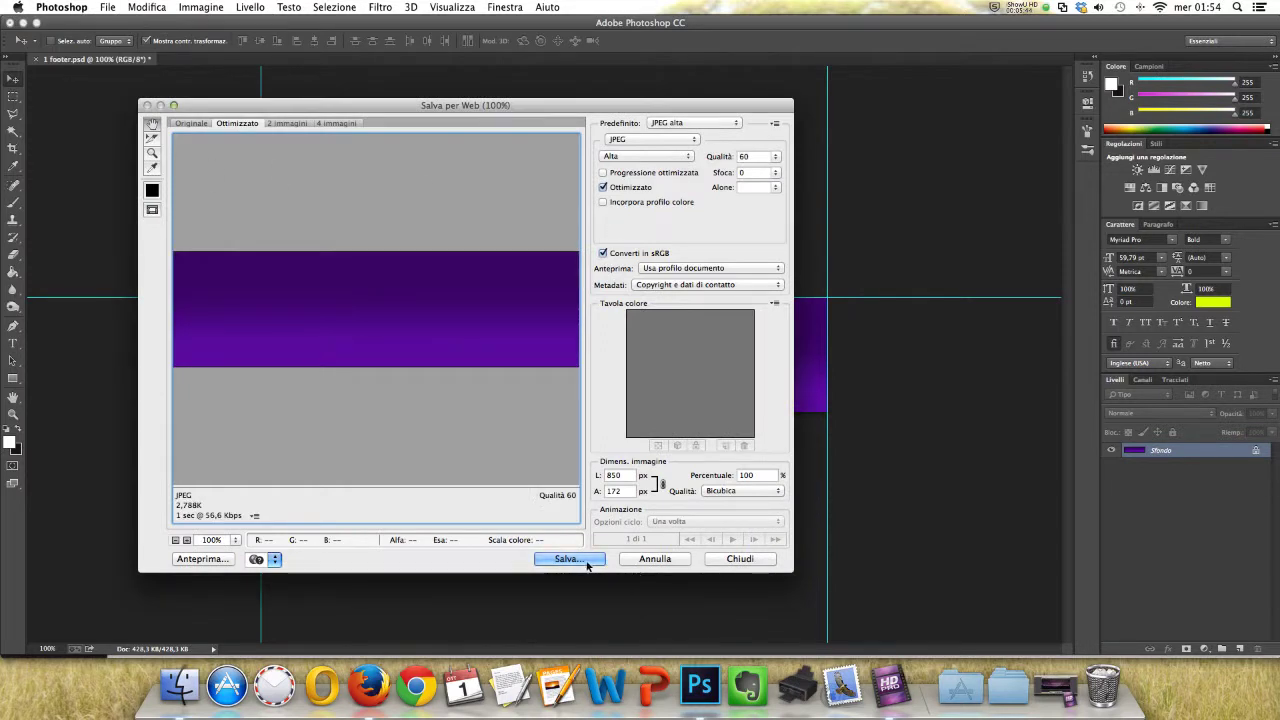
click(740, 560)
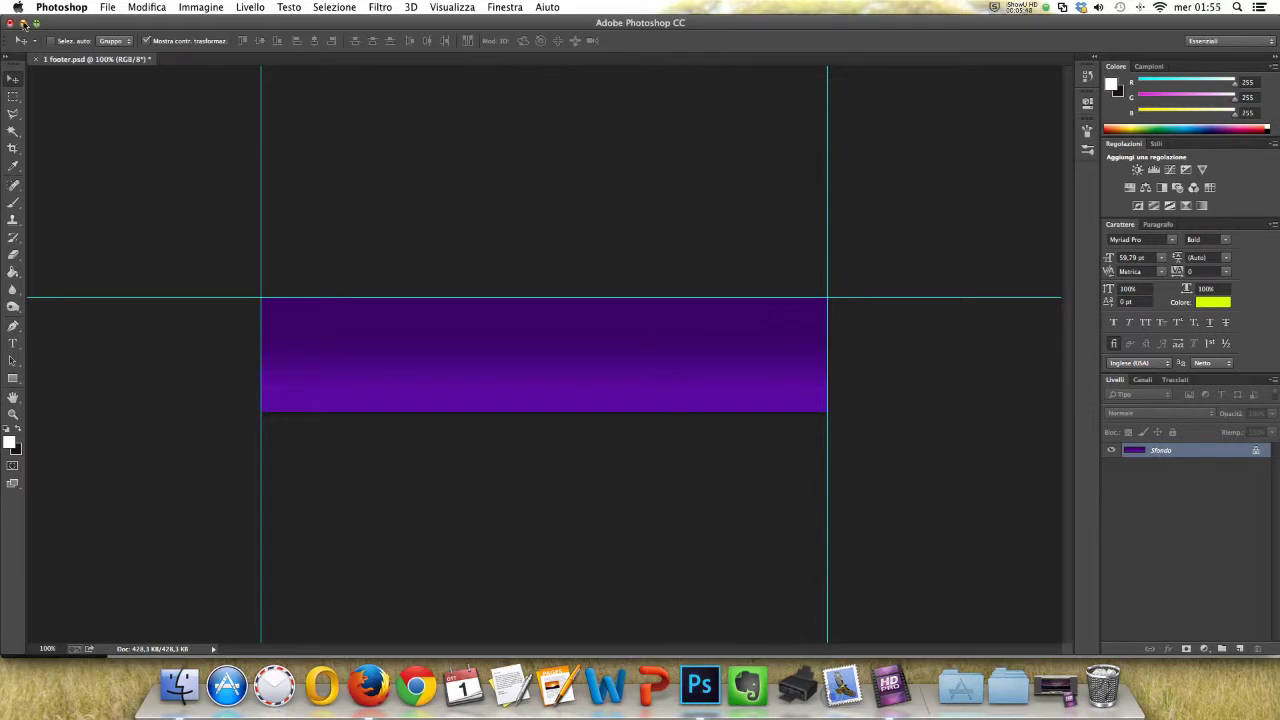
- Minimize Photoshop, switch to Firefox and view the live IM Robot Automation page from its header to its footer
click(24, 22)
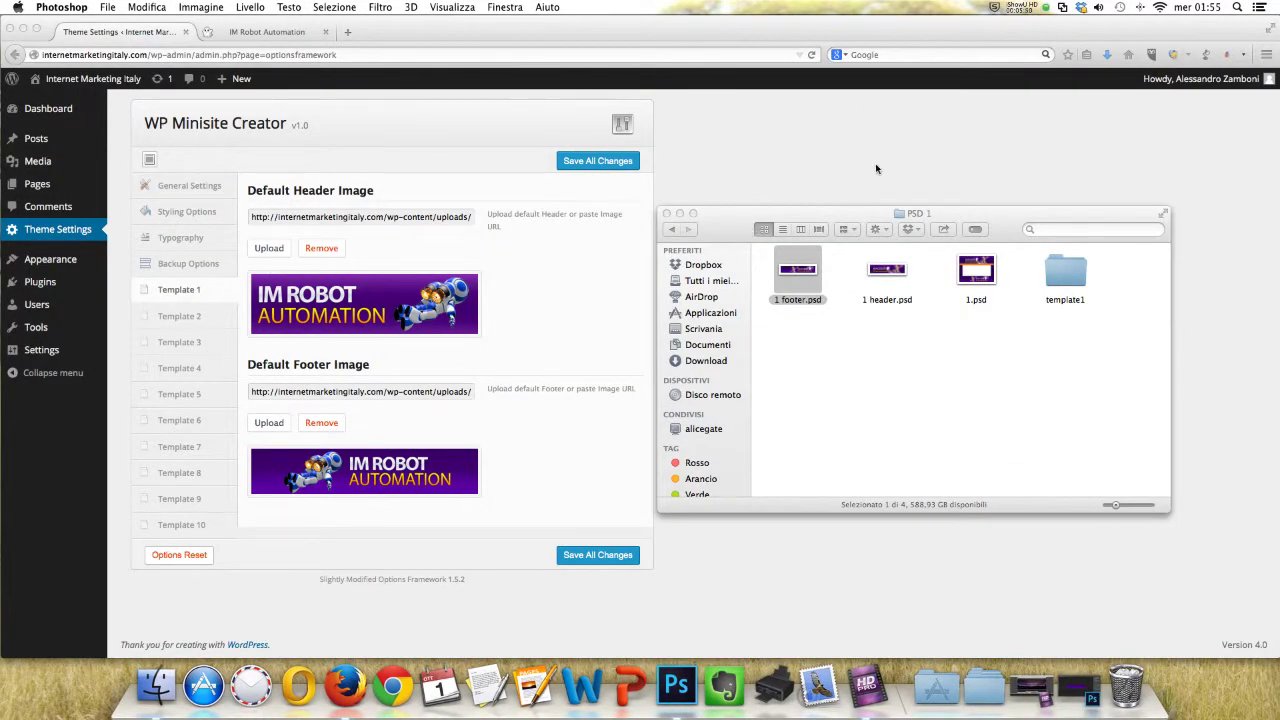
click(876, 168)
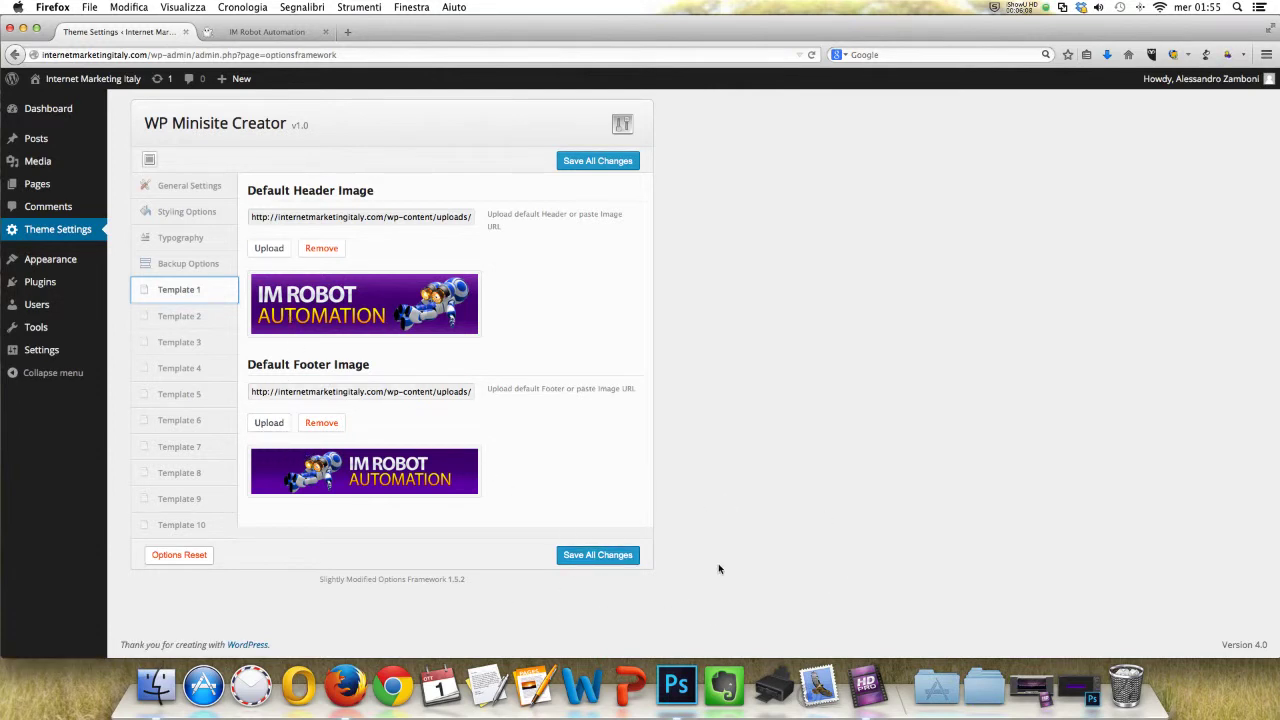
click(262, 32)
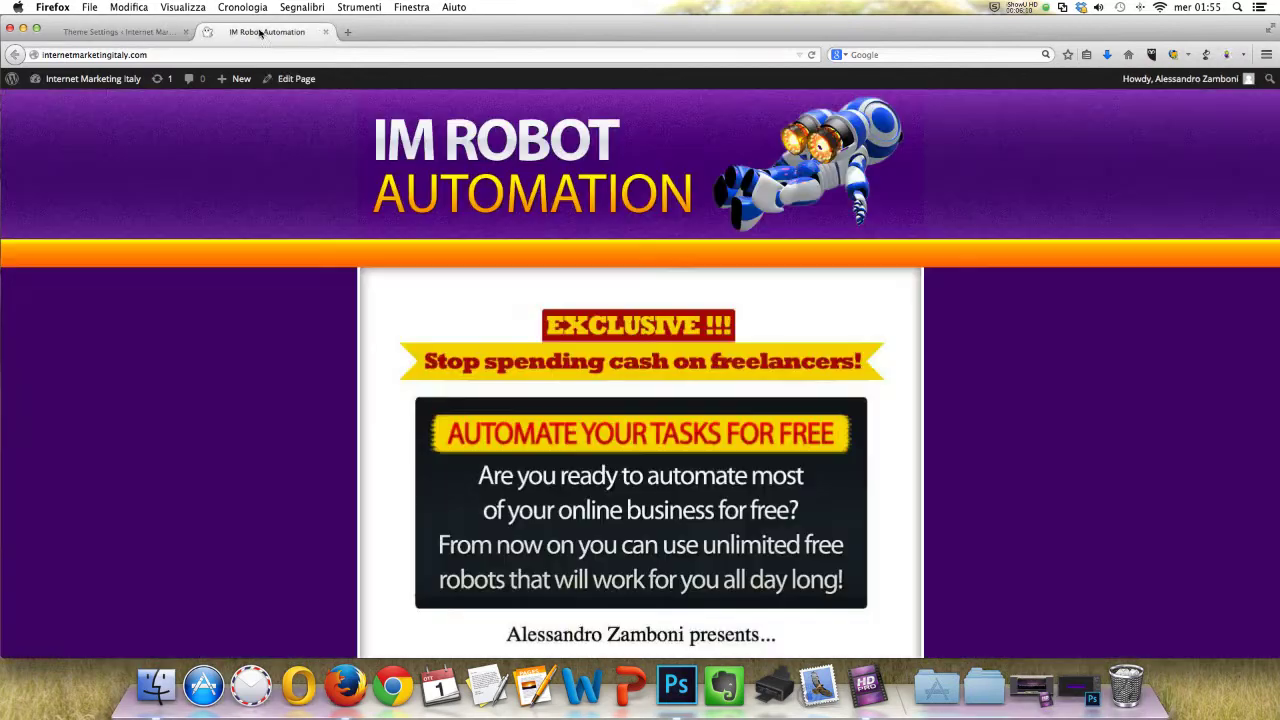
scroll(470, 215, down, 20)
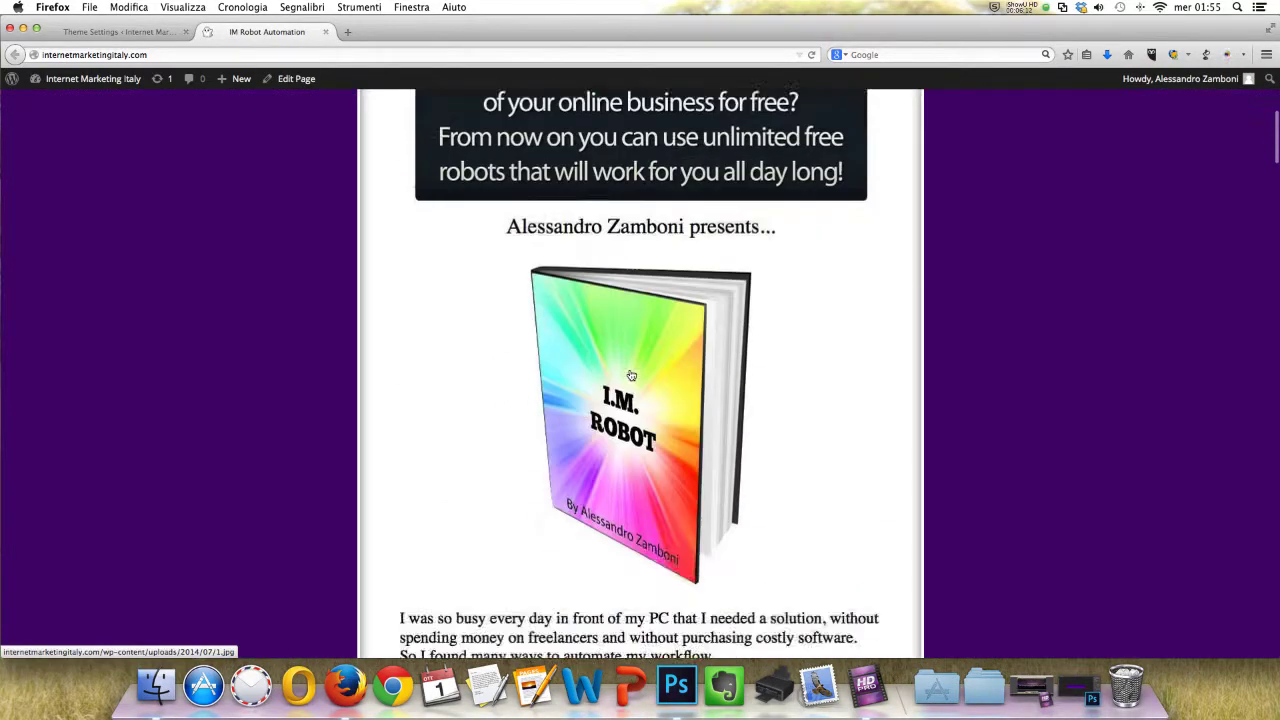
scroll(646, 366, down, 15)
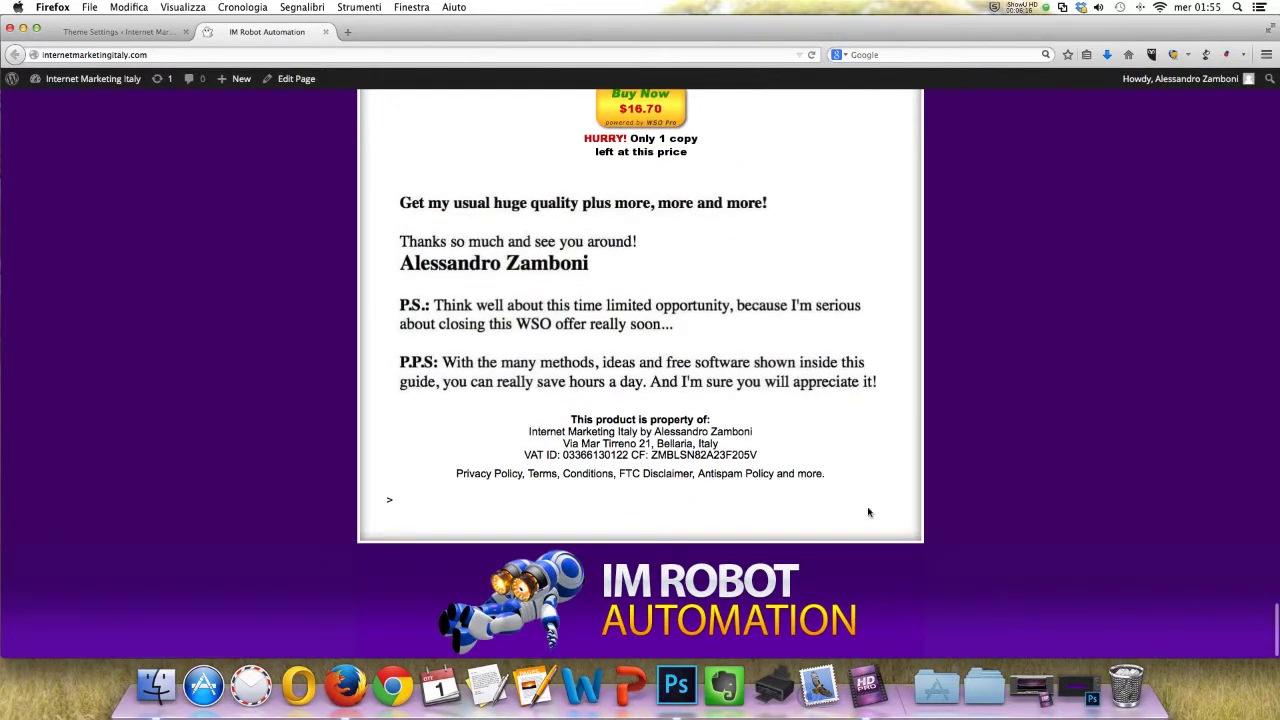
- Open the published IM Robot Automation page for editing from the list of all WordPress pages
click(86, 36)
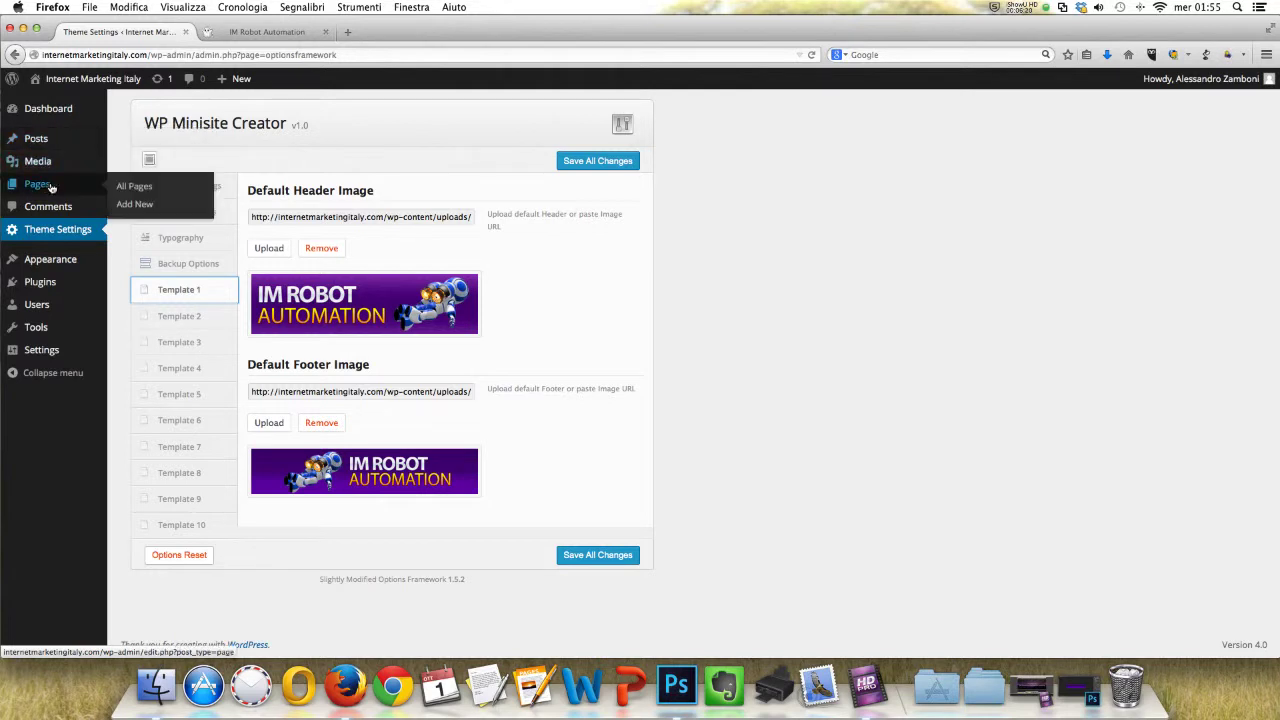
click(128, 188)
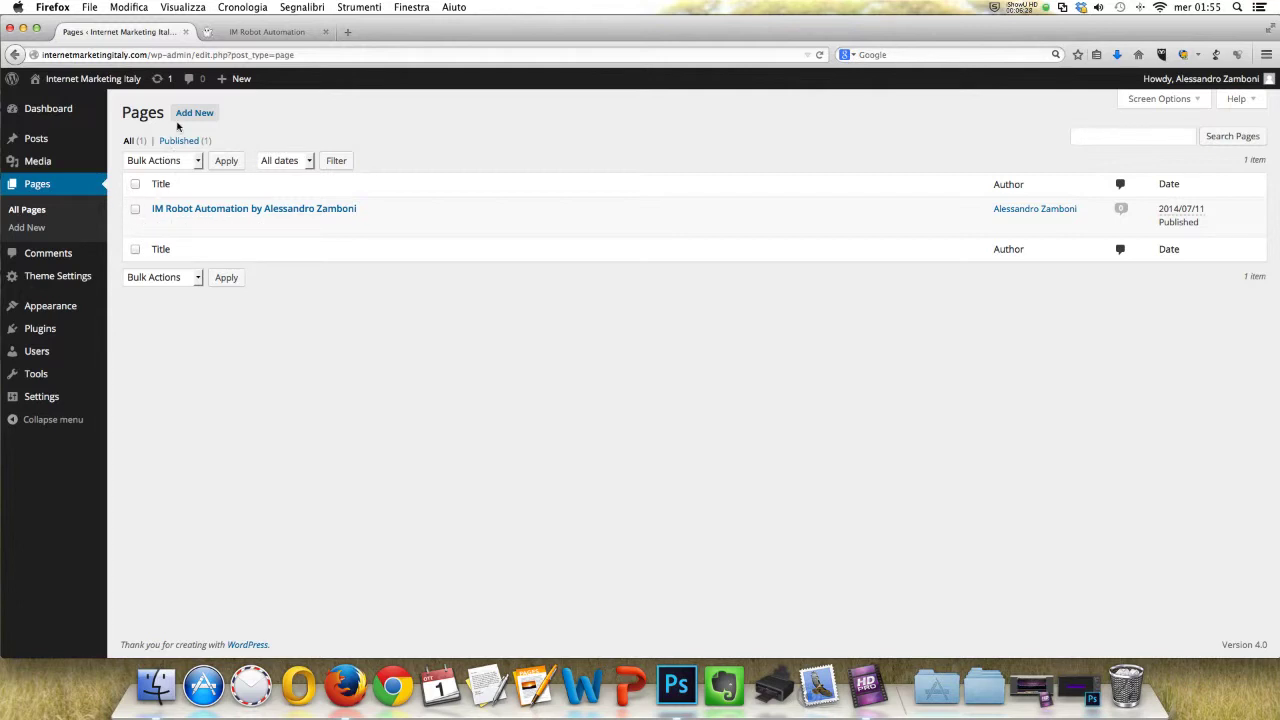
mouse_move(172, 219)
click(159, 227)
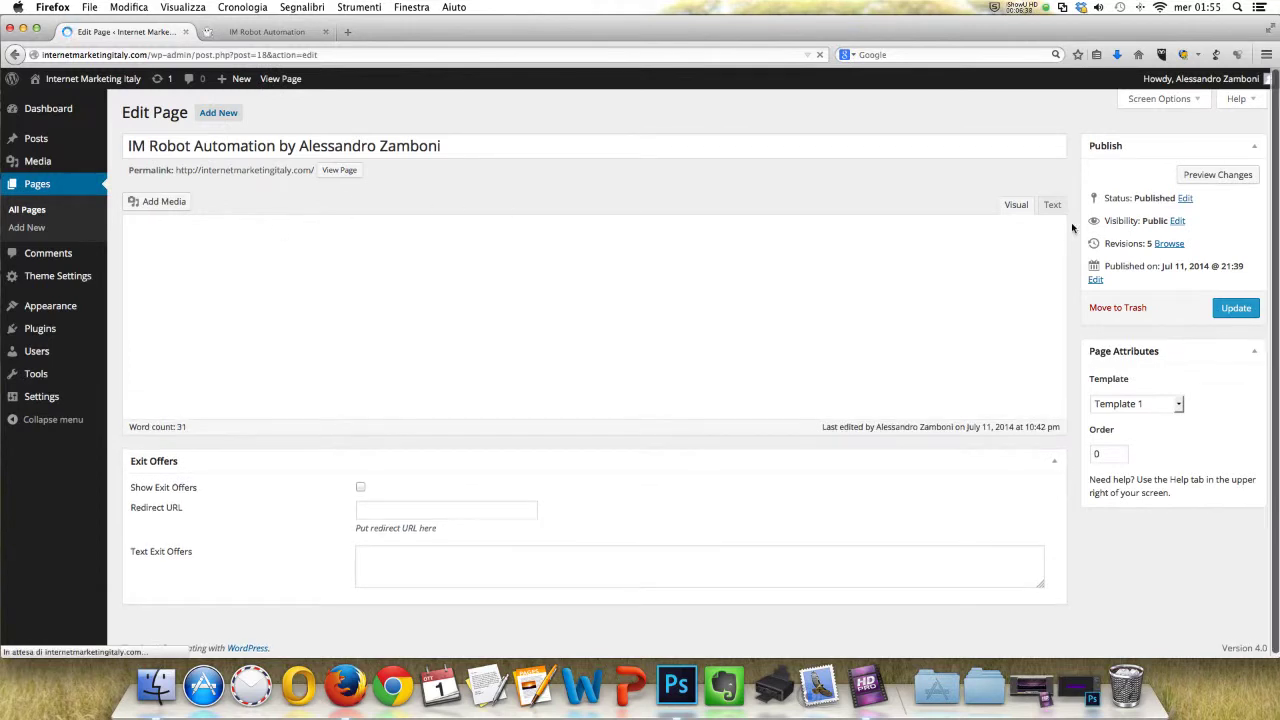
- Examine the IM Robot Automation page content in the editor, from the headline graphic down to the legal text at the end
scroll(691, 365, down, 10)
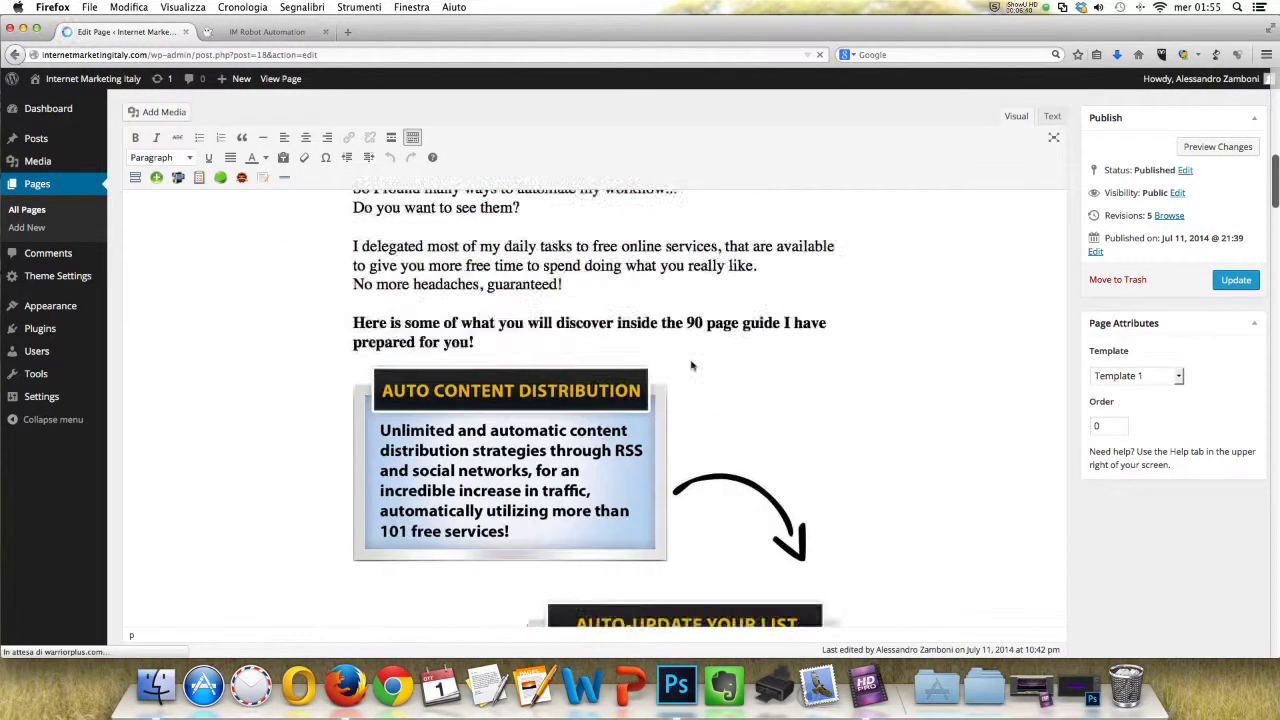
scroll(691, 365, up, 10)
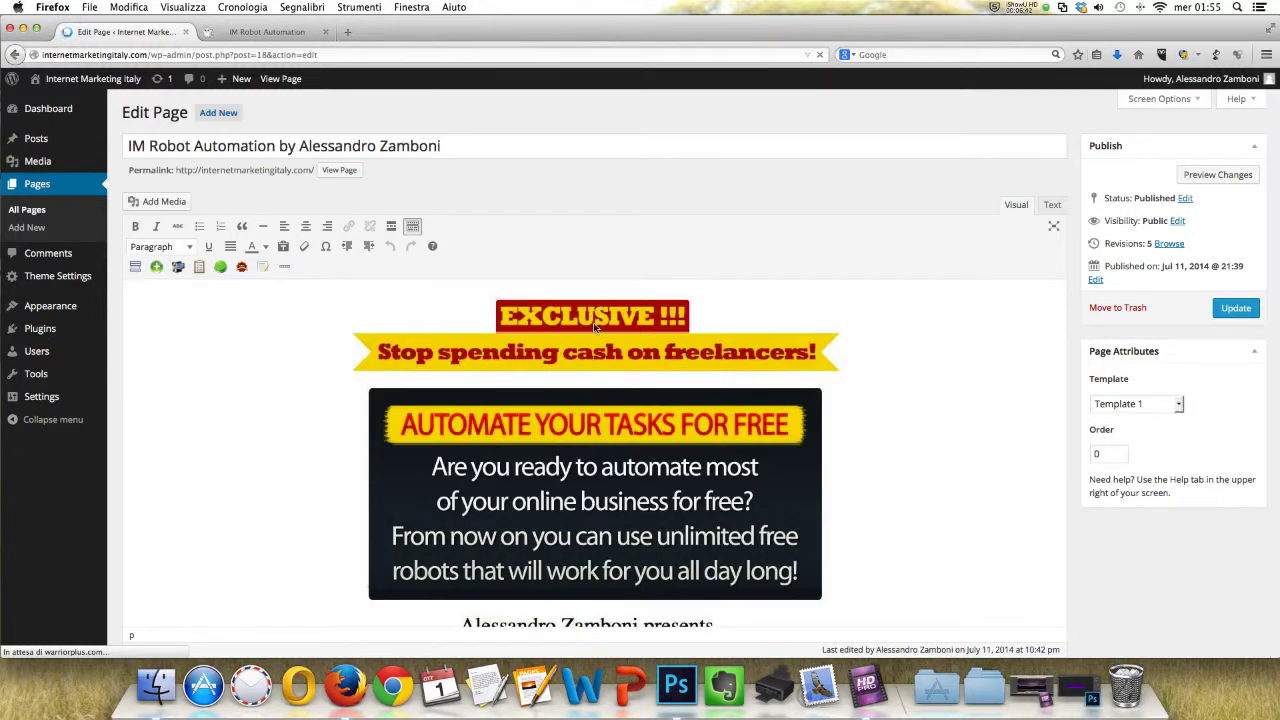
click(602, 386)
scroll(602, 386, down, 8)
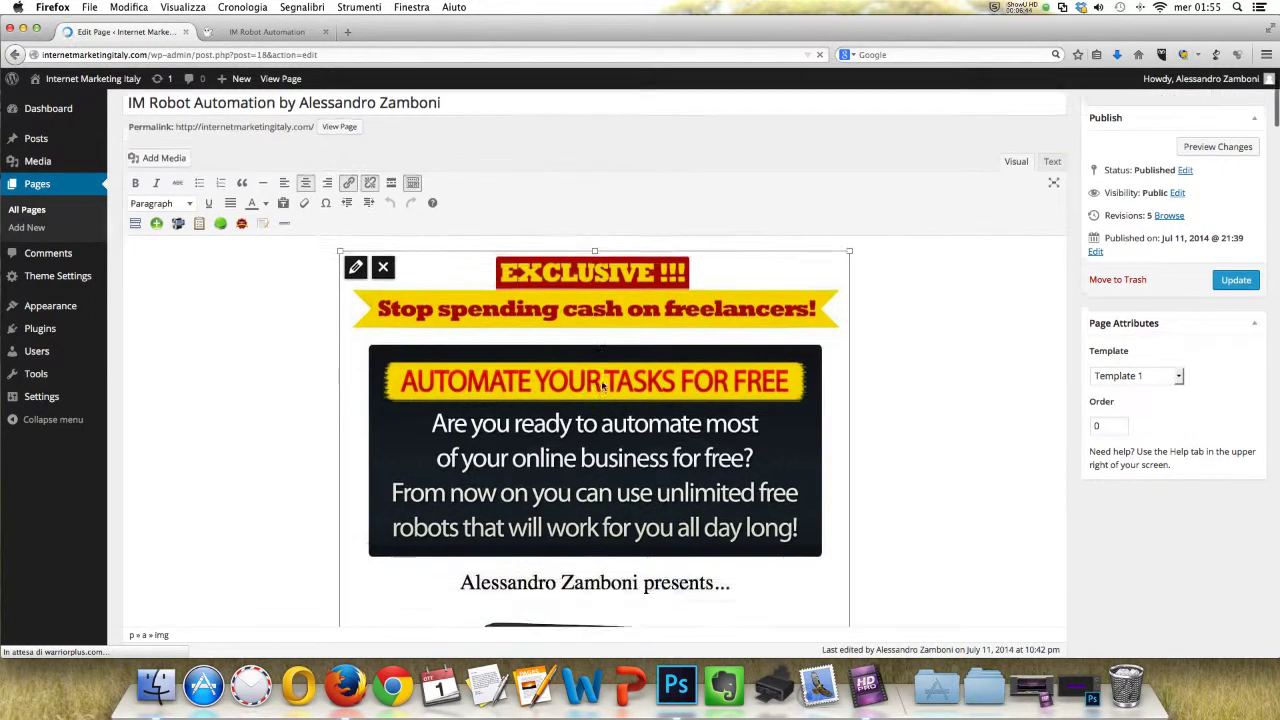
scroll(602, 386, down, 10)
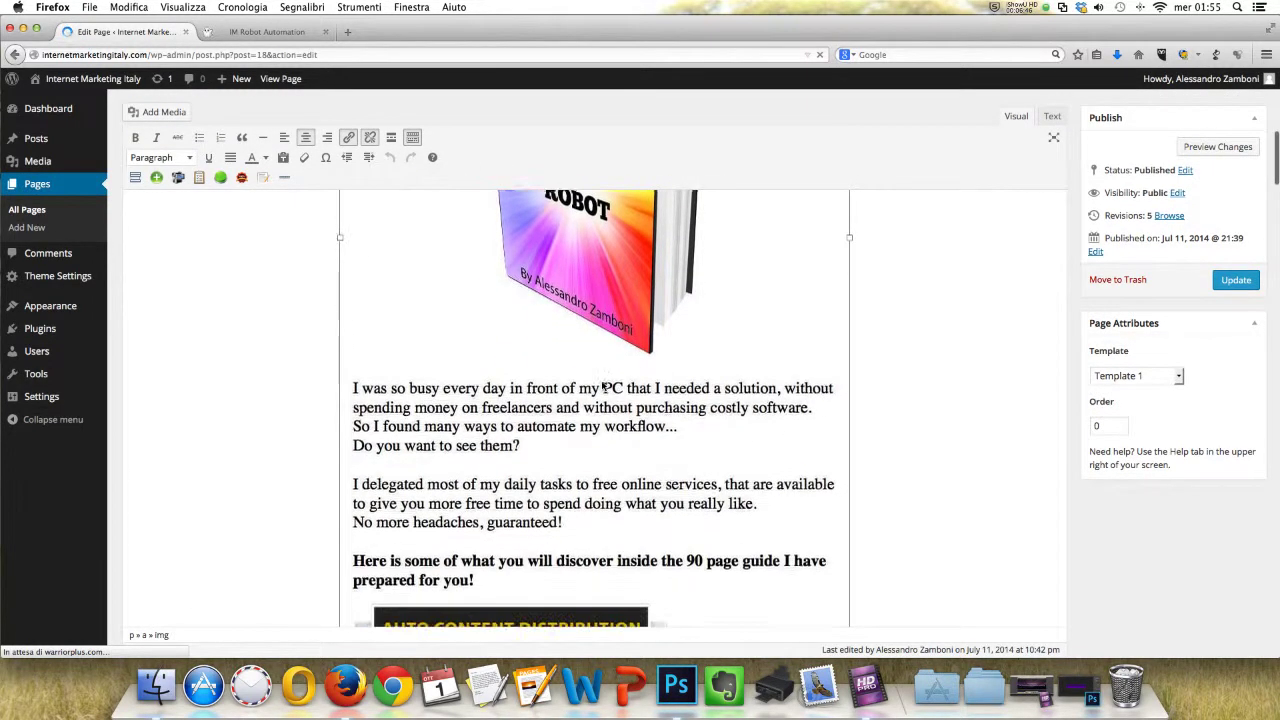
scroll(602, 386, down, 15)
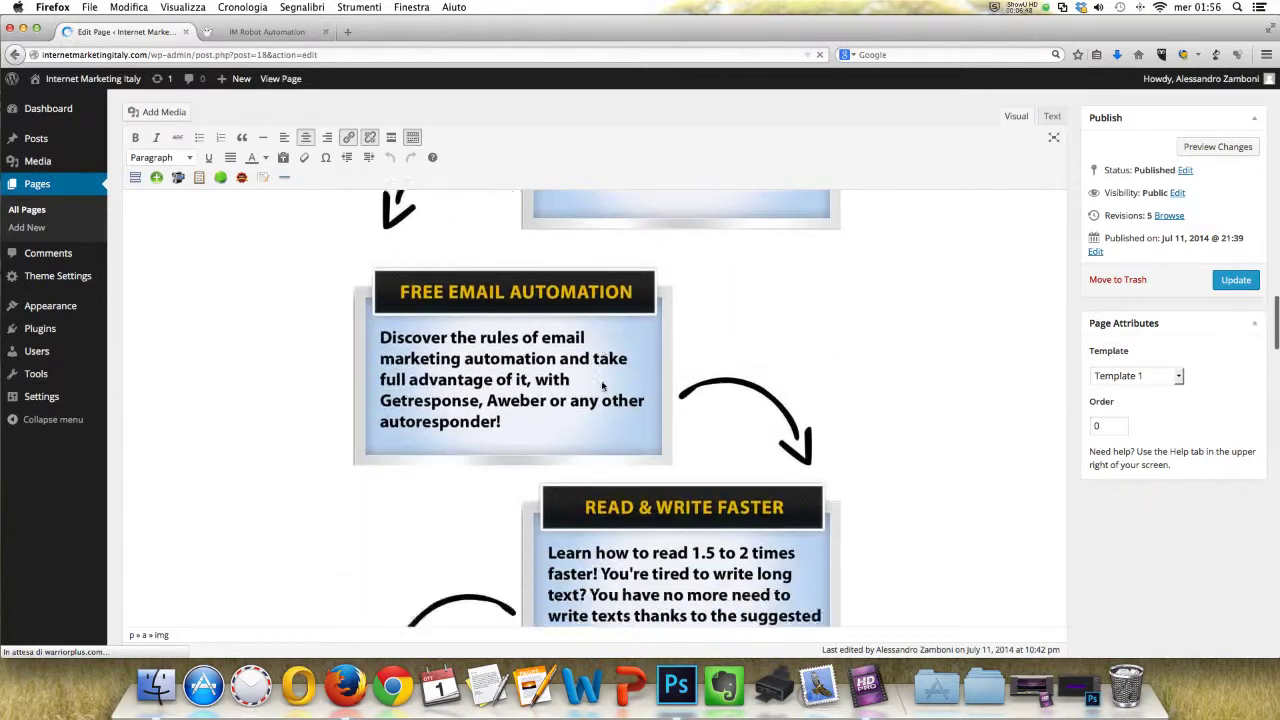
scroll(740, 380, up, 1)
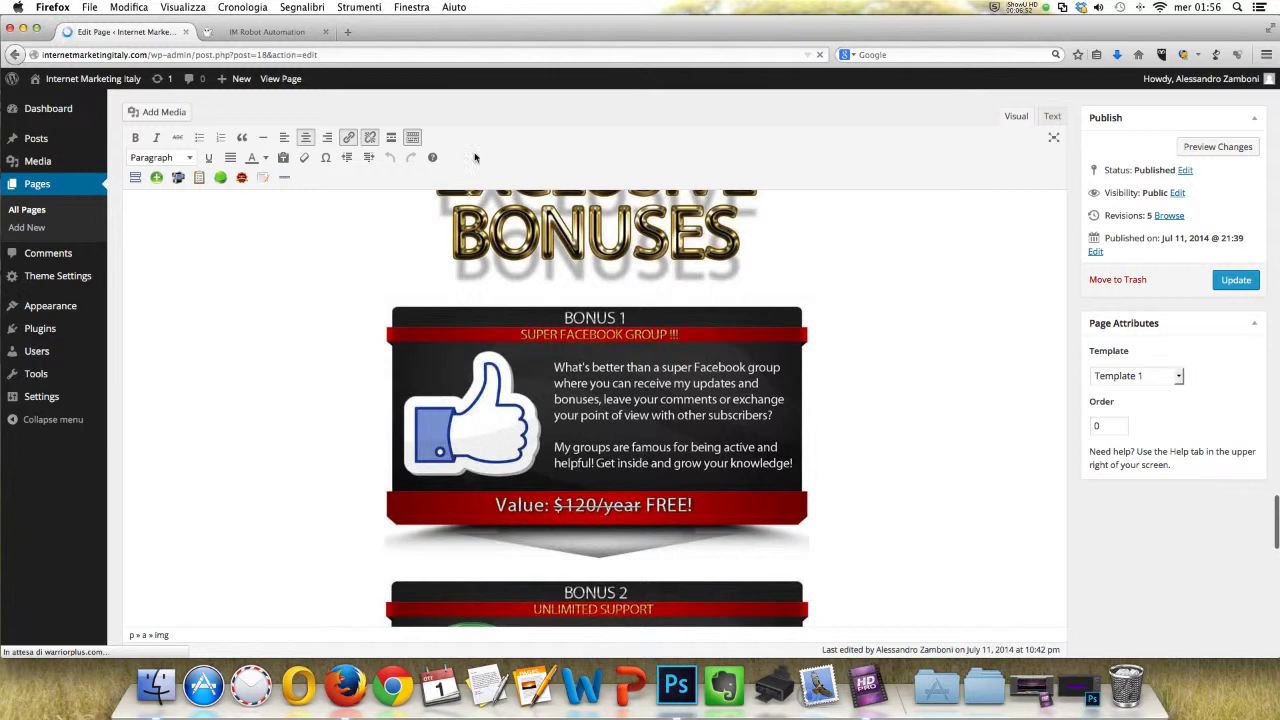
scroll(602, 328, down, 2)
scroll(602, 328, down, 10)
scroll(1187, 544, down, 5)
scroll(580, 425, up, 5)
scroll(577, 426, down, 6)
scroll(577, 426, down, 1)
scroll(574, 436, up, 10)
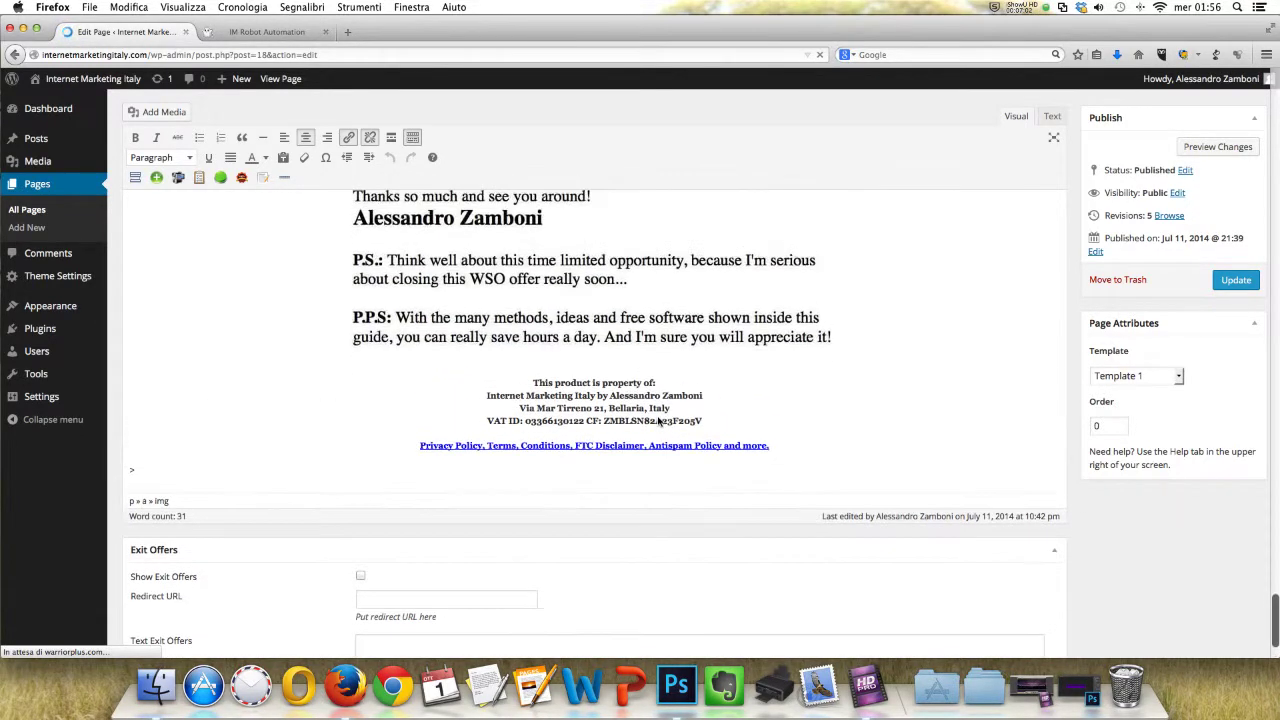
scroll(657, 421, up, 15)
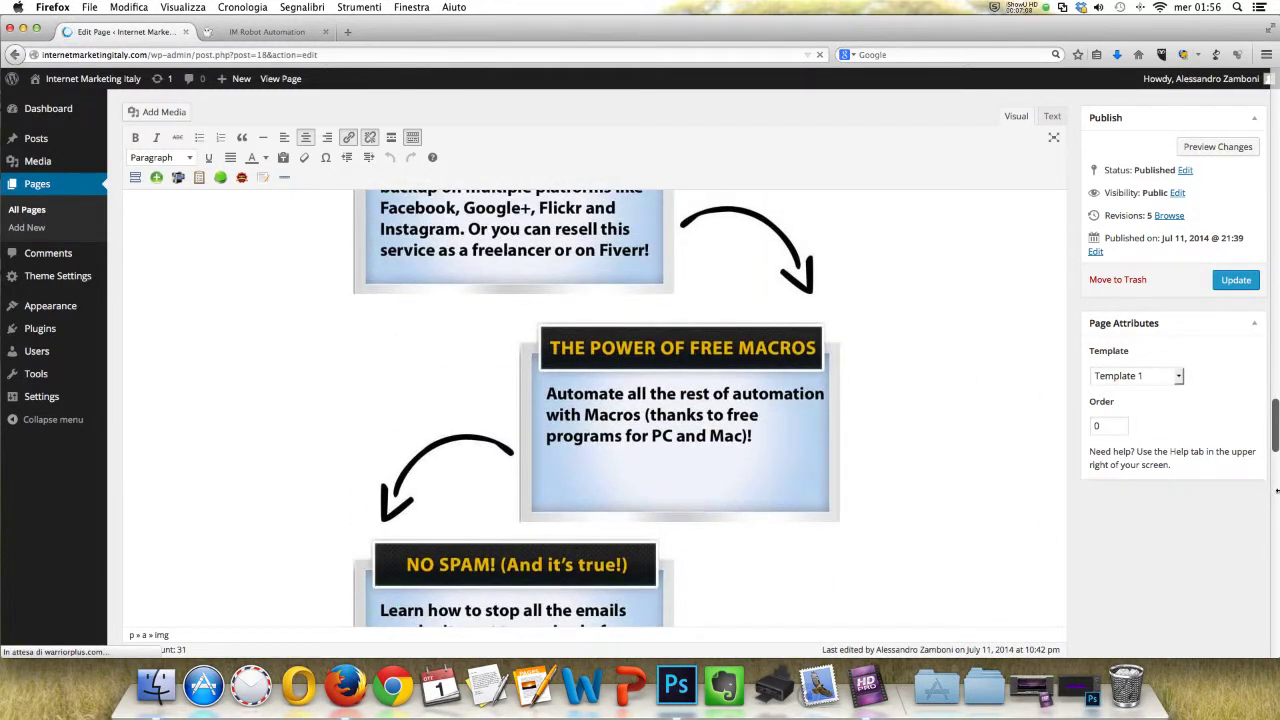
- Choose Template 1 as the template in the page attributes
click(1180, 377)
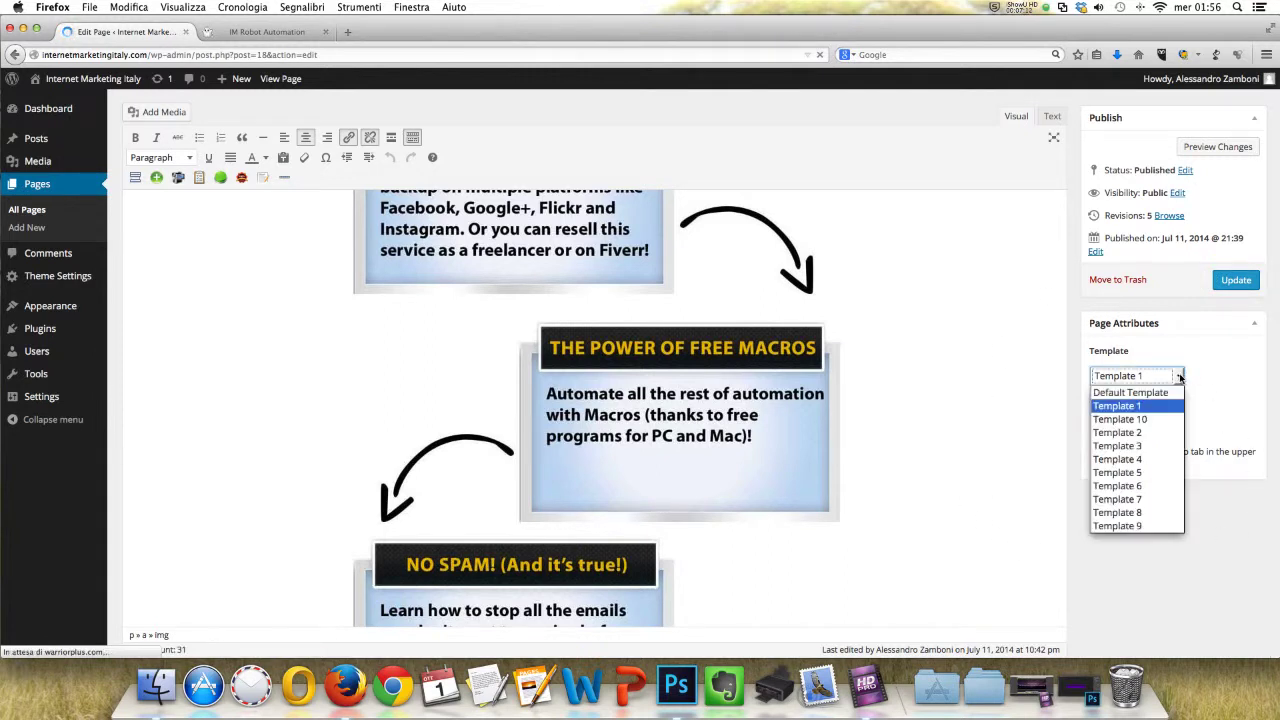
click(1162, 406)
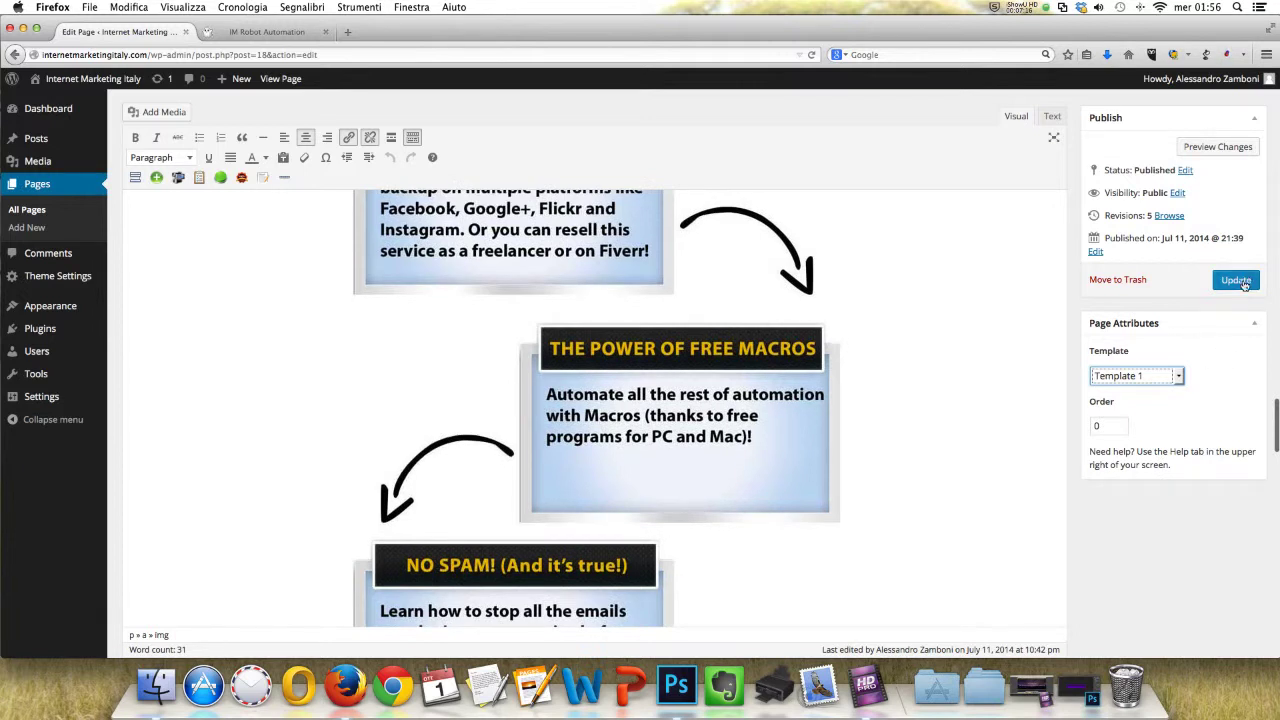
- Try the page's Show Exit Offers option together with its Redirect URL field and switch the option off again
scroll(878, 198, down, 1)
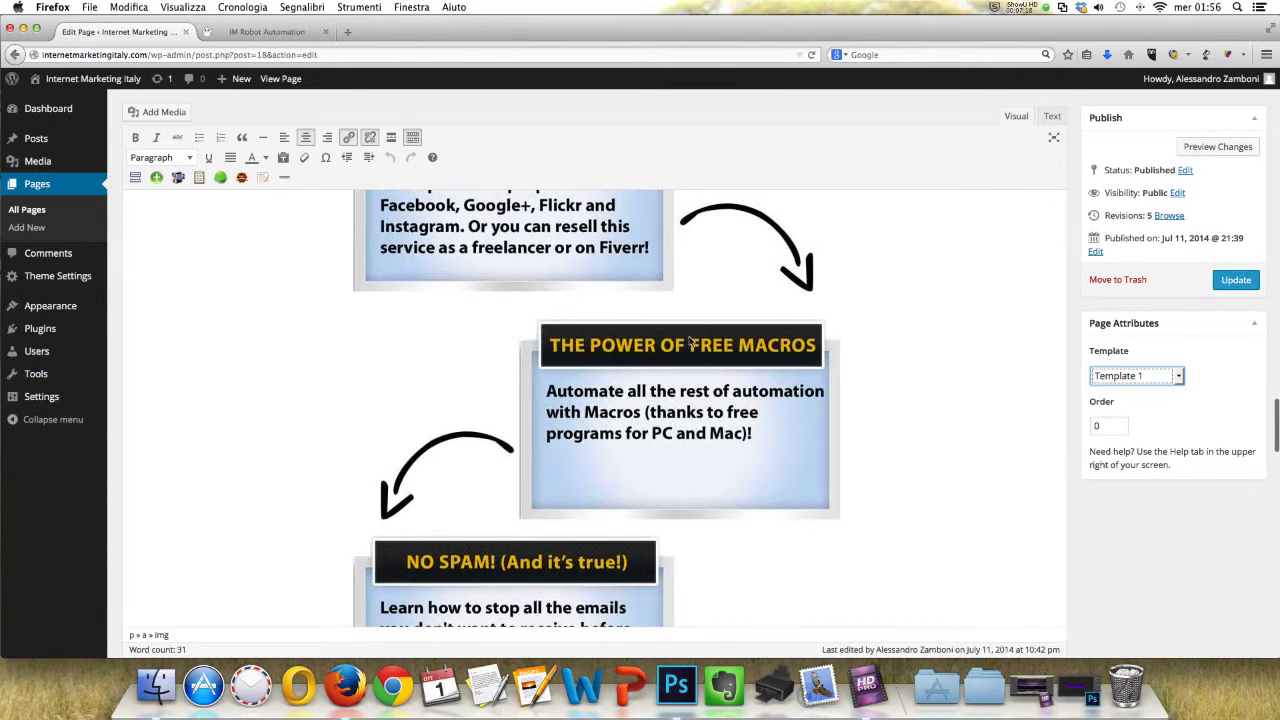
scroll(689, 342, up, 2)
scroll(689, 343, down, 15)
scroll(689, 343, down, 20)
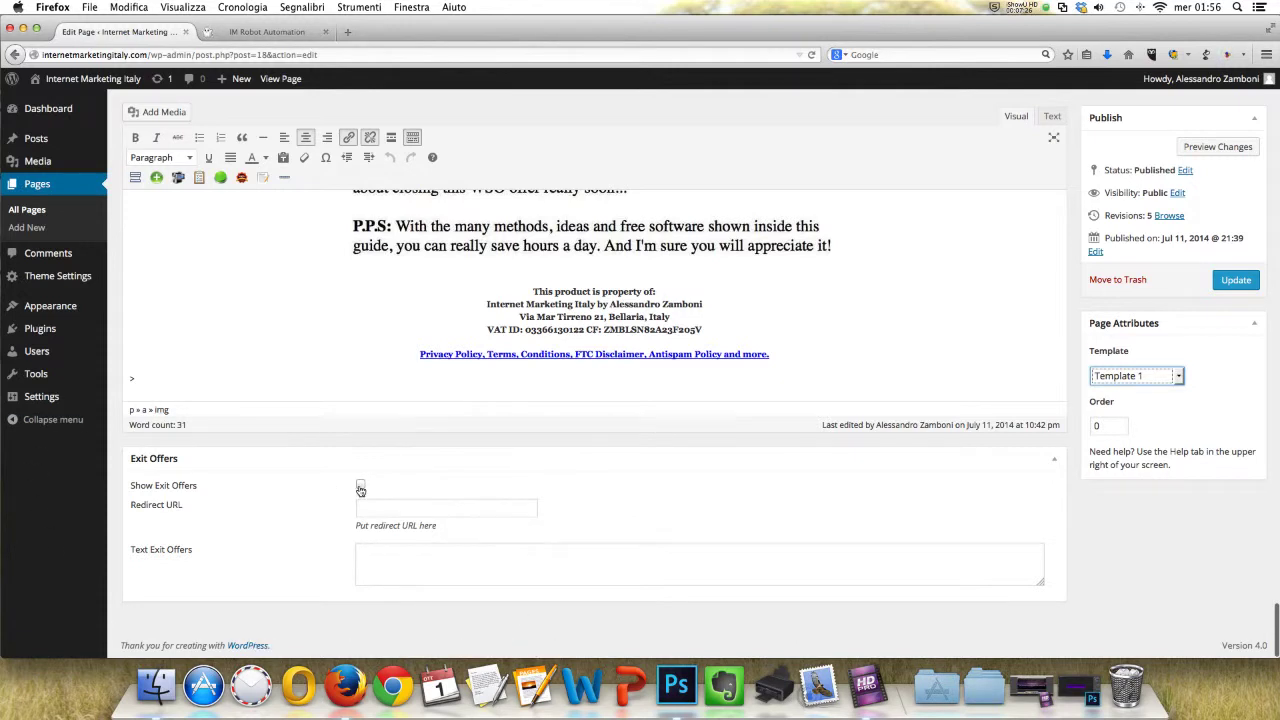
click(361, 488)
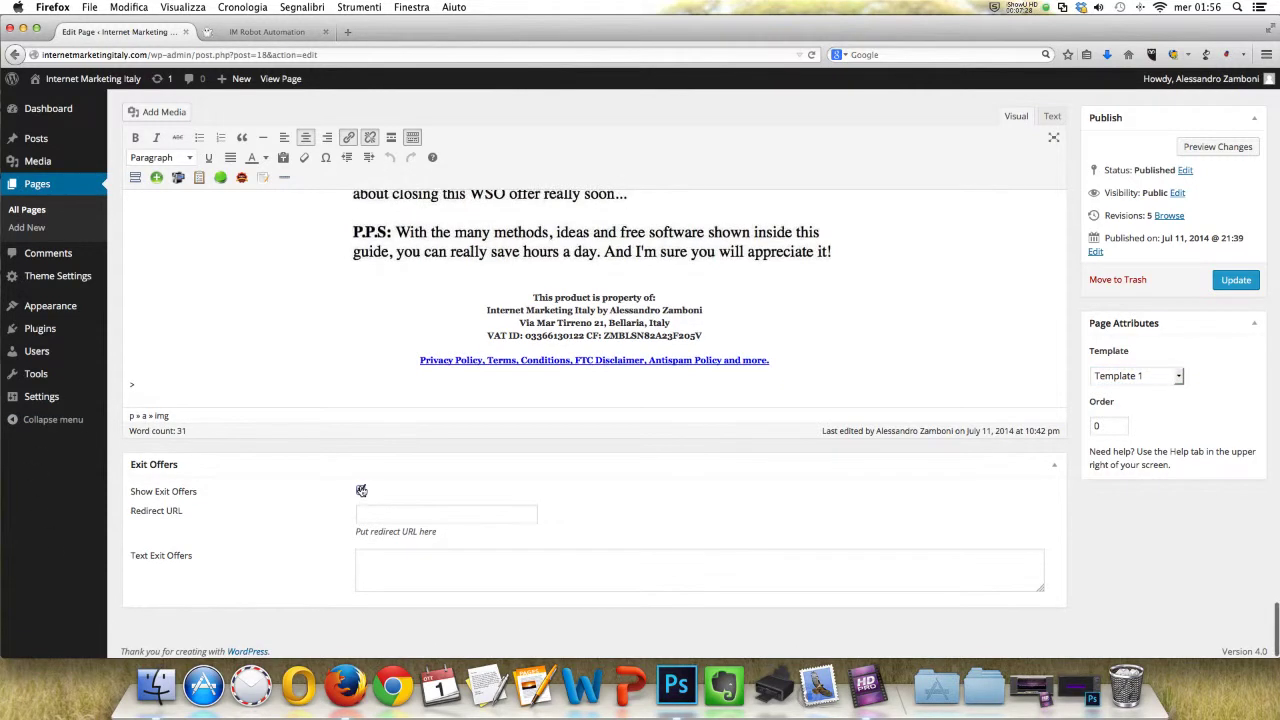
click(388, 512)
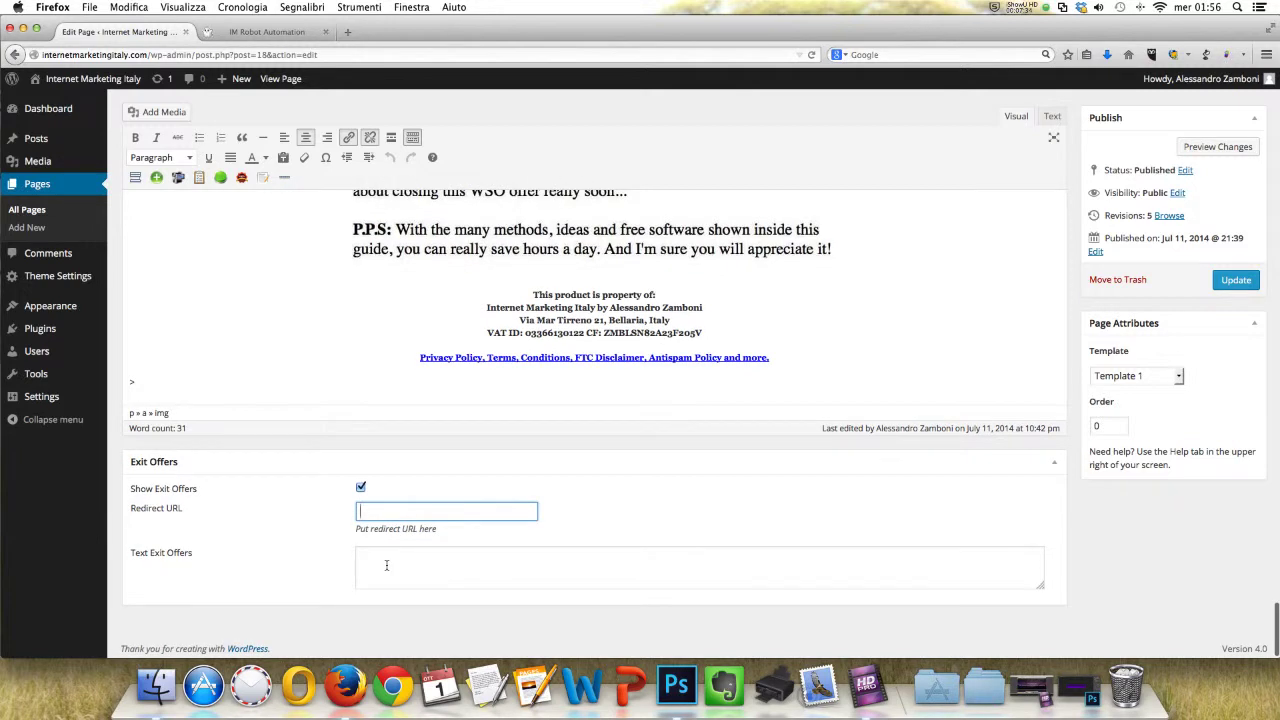
click(361, 490)
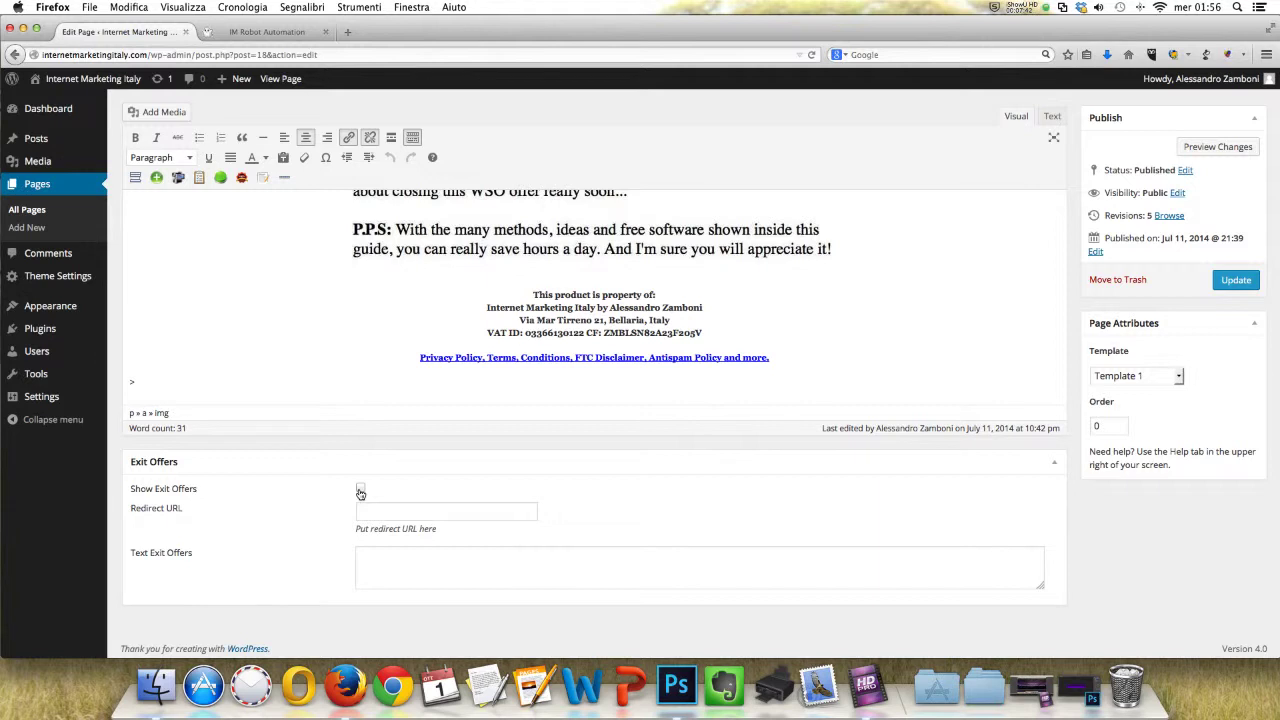
- Return to the beginning of the page in the editor and check the live page's web address
scroll(200, 545, up, 6)
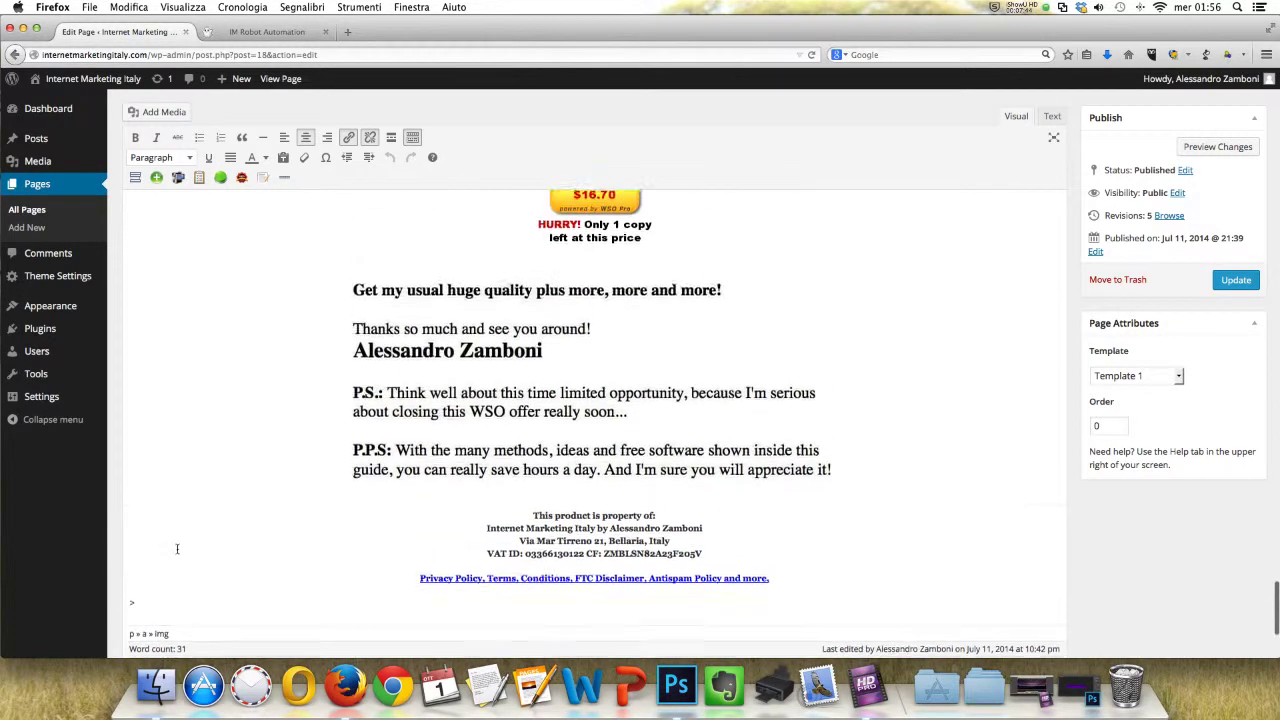
scroll(231, 540, up, 15)
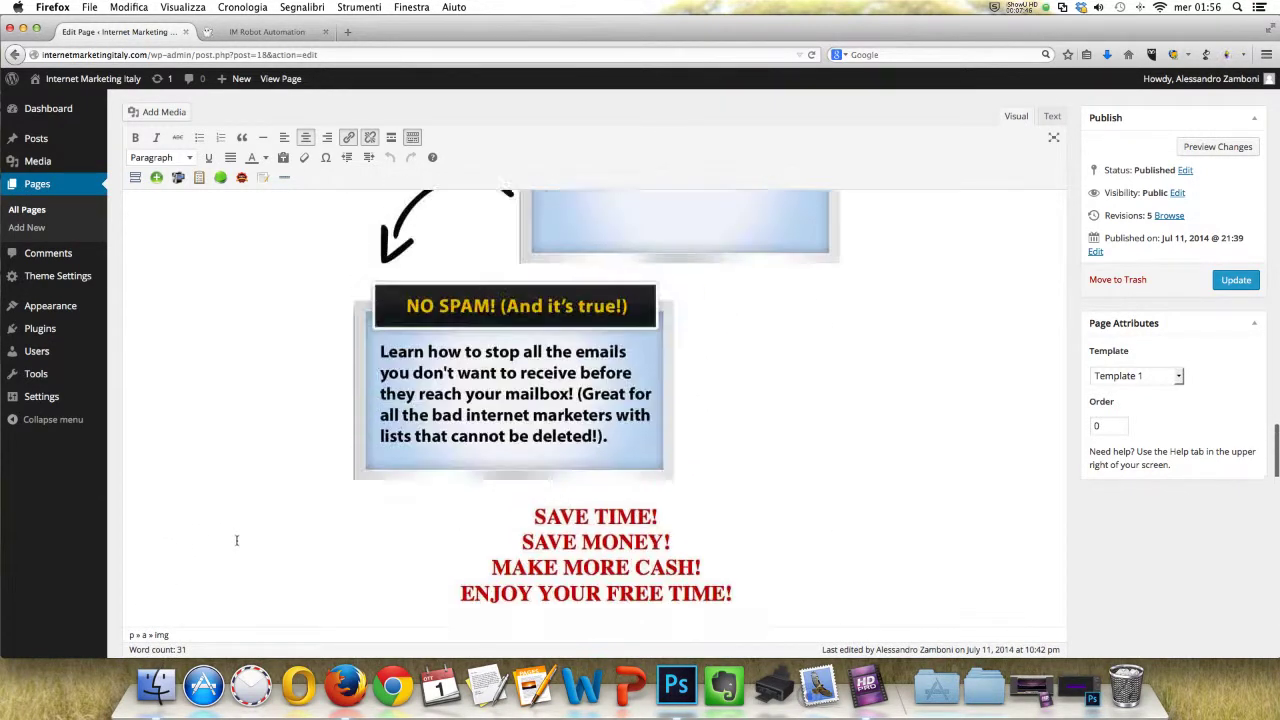
scroll(237, 540, up, 15)
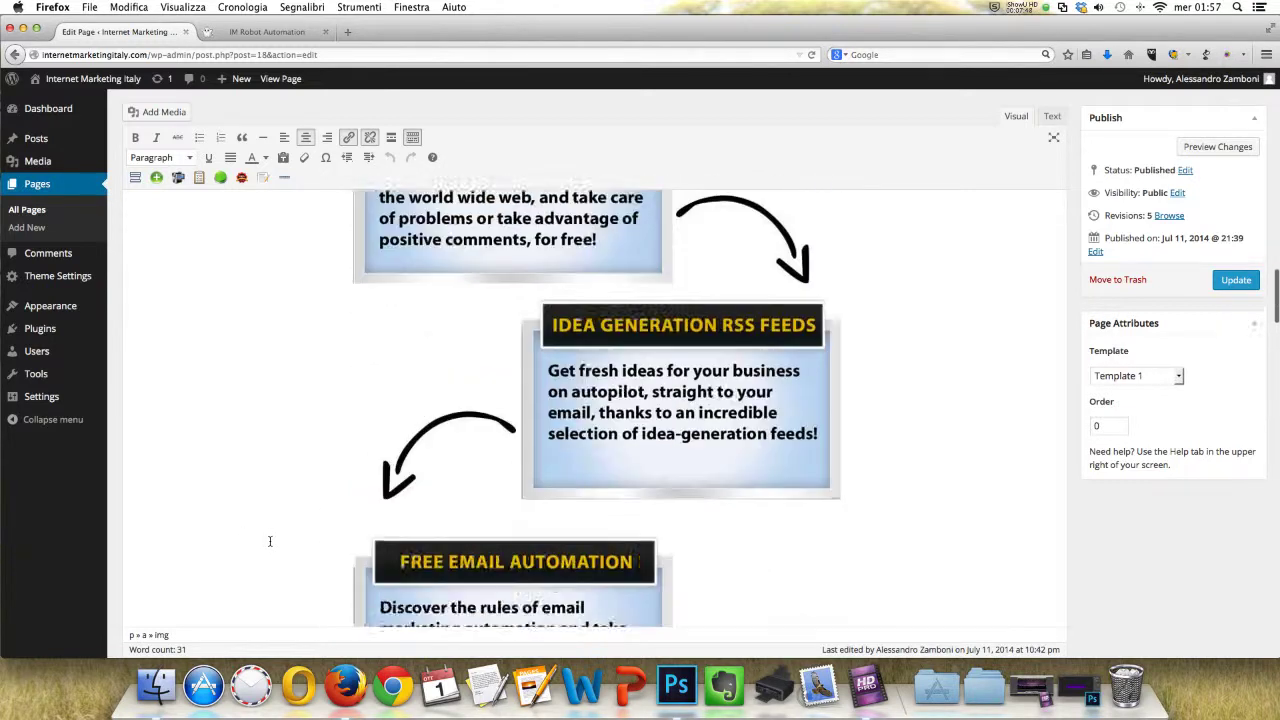
scroll(274, 538, up, 15)
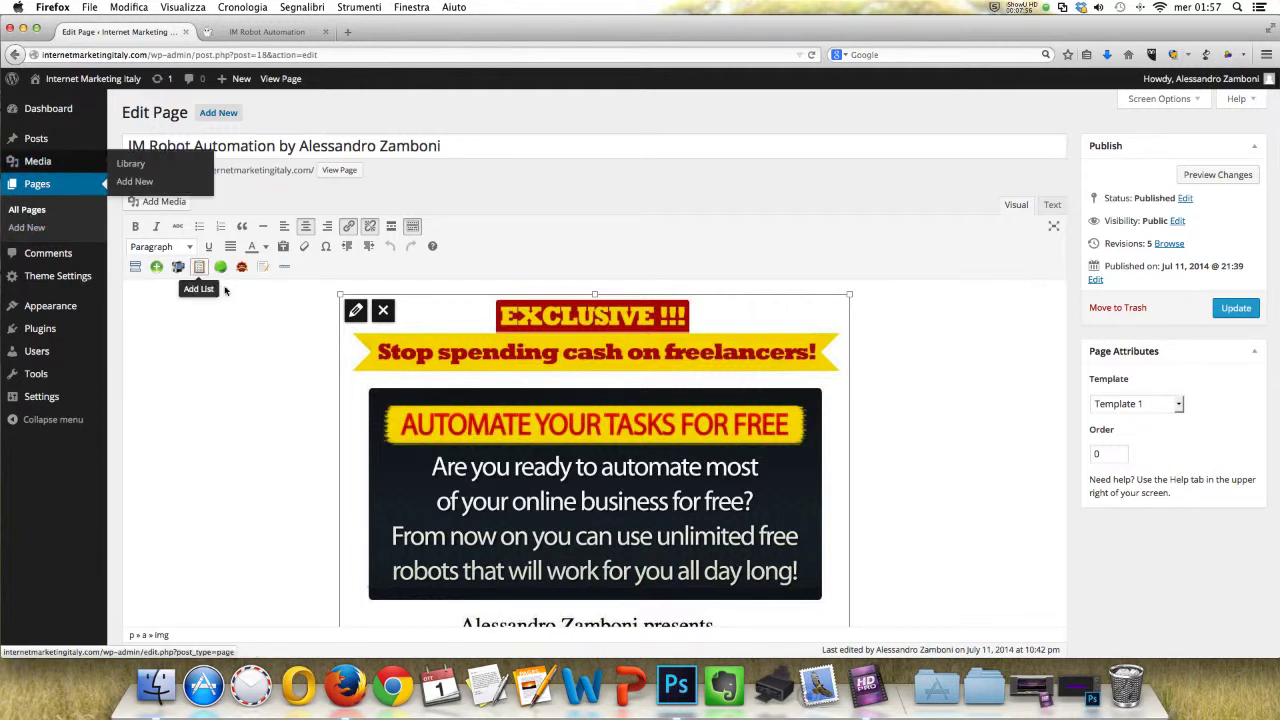
click(272, 33)
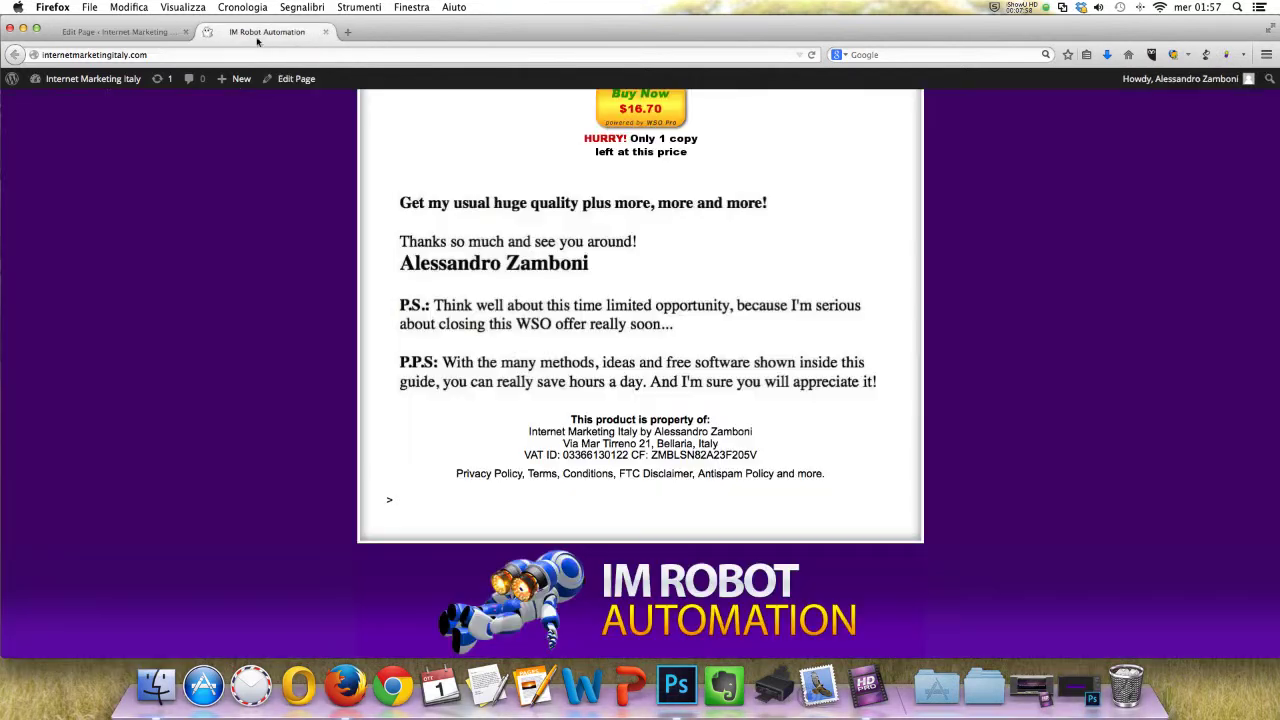
click(172, 54)
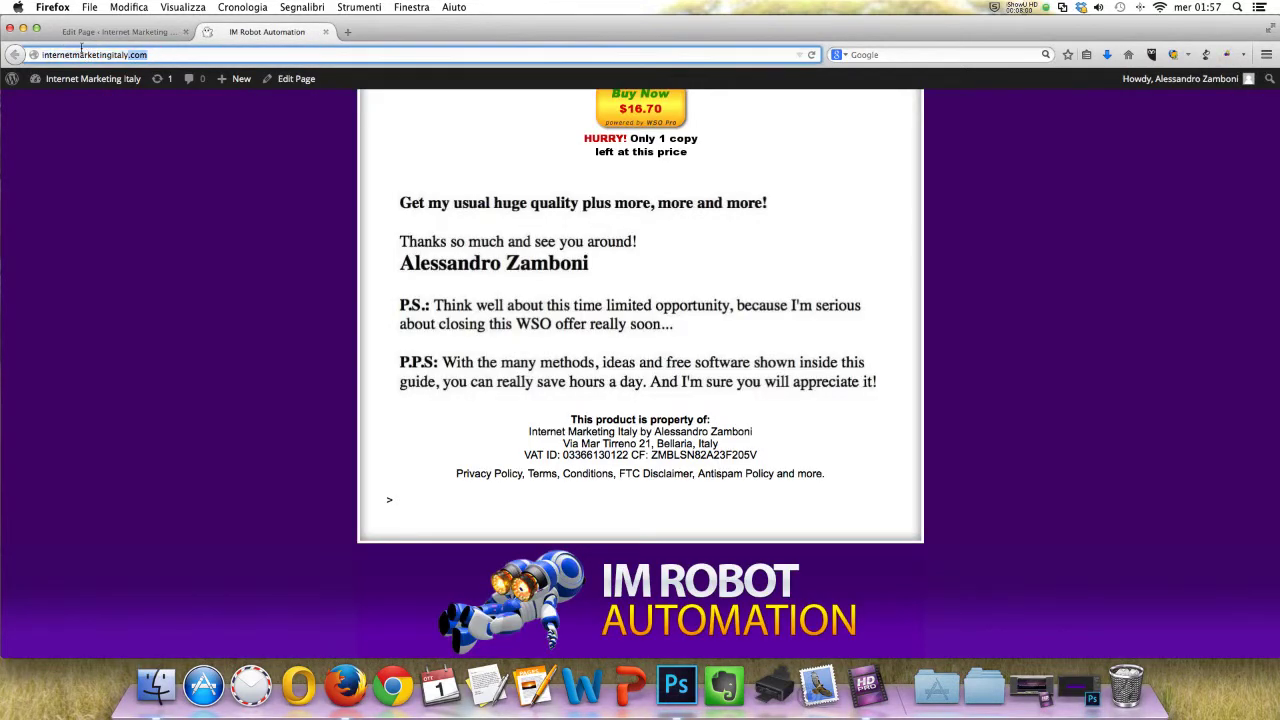
click(124, 34)
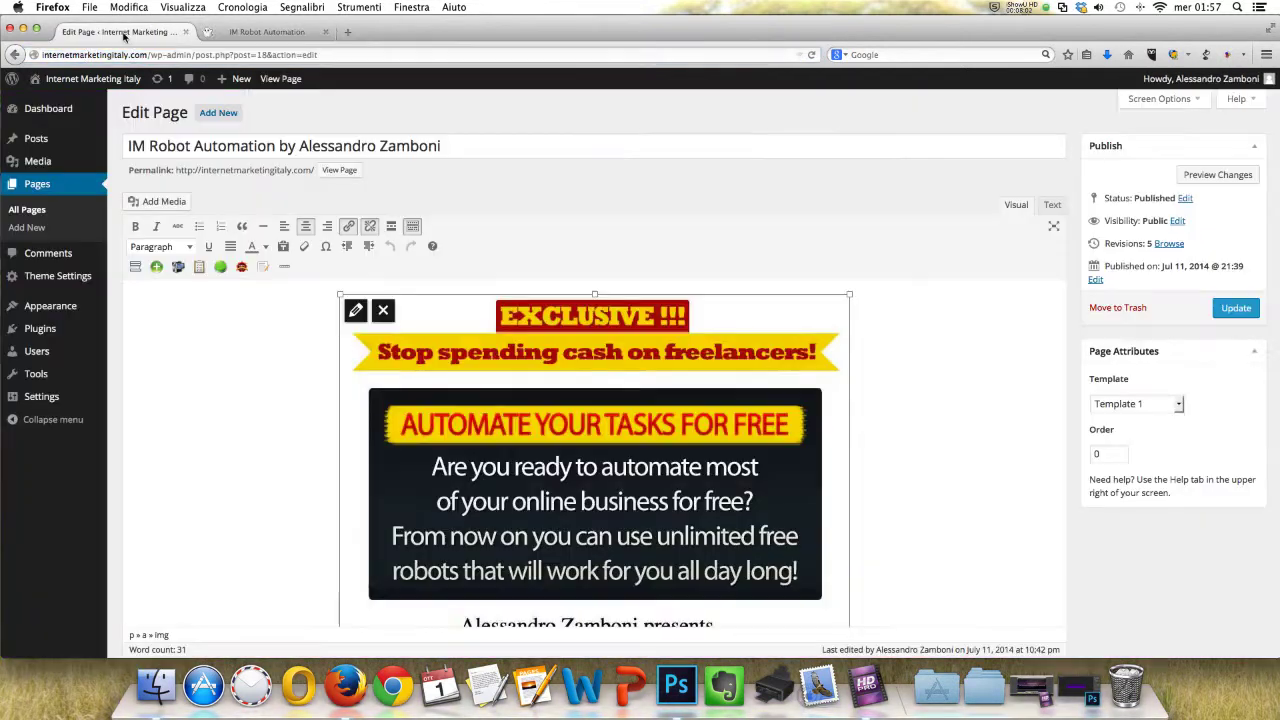
- Open the site's Reading Settings and check the pages available for the static front page
mouse_move(58, 400)
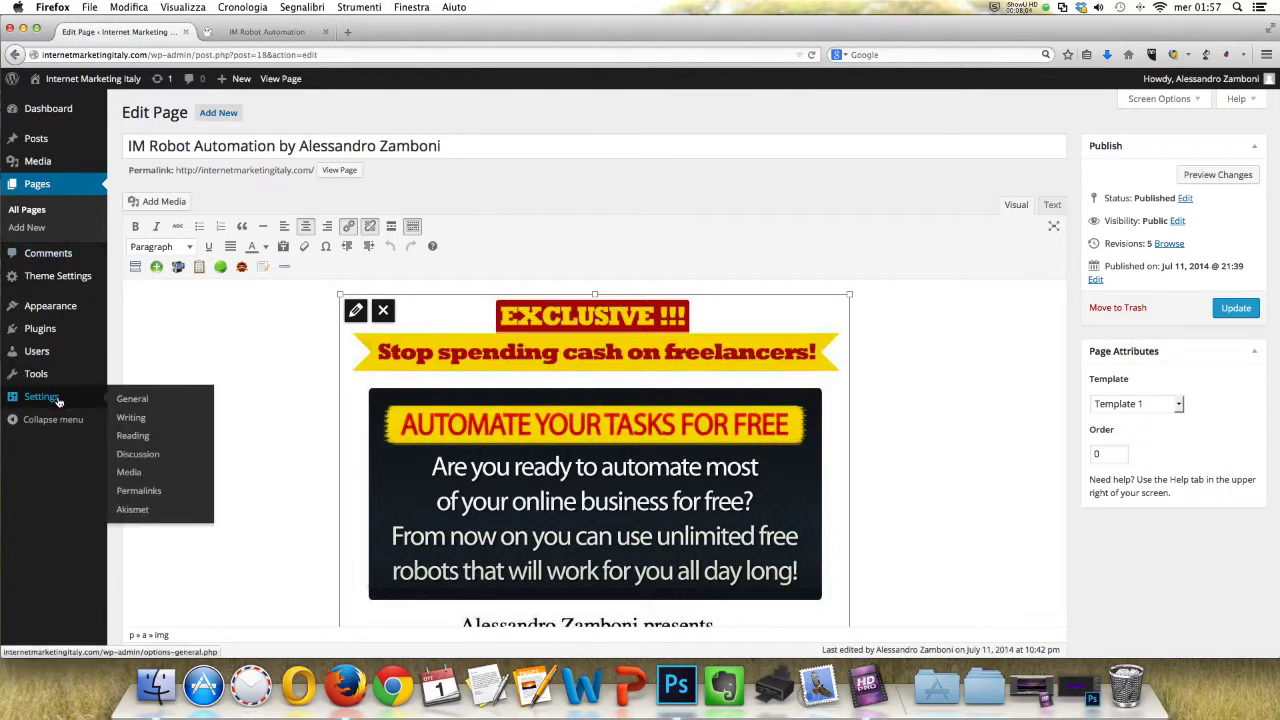
click(136, 400)
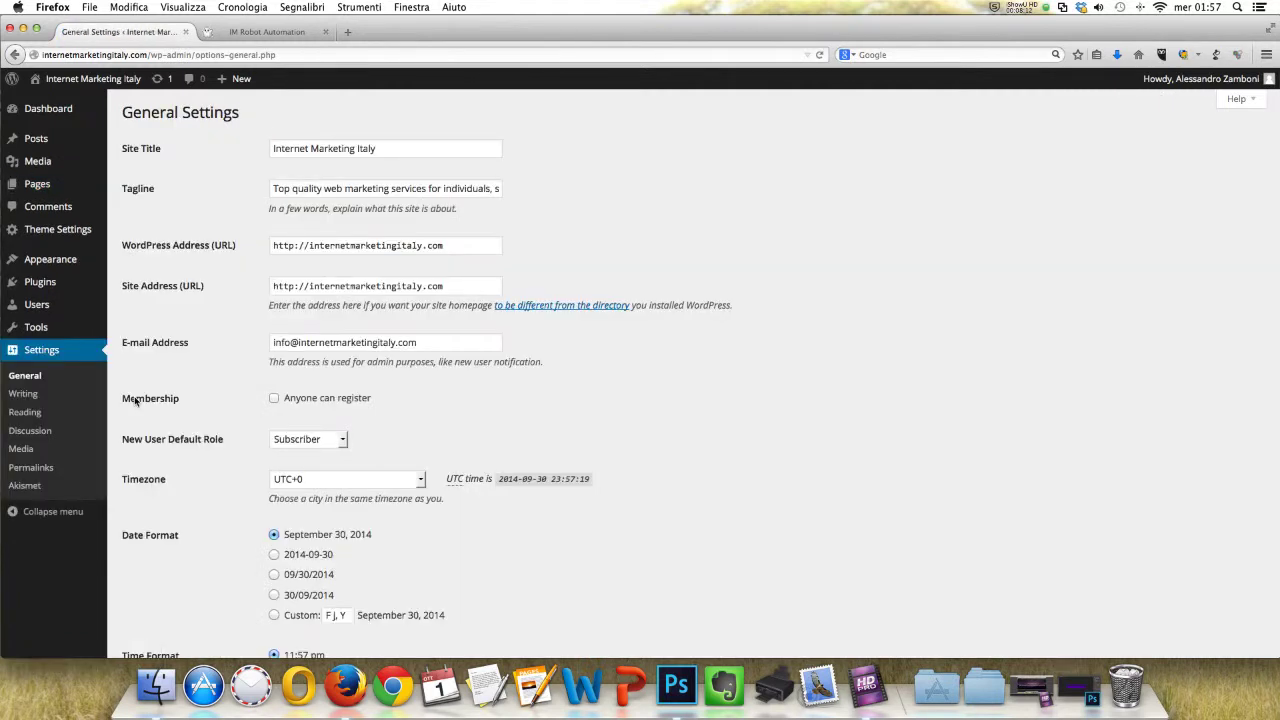
scroll(181, 395, down, 1)
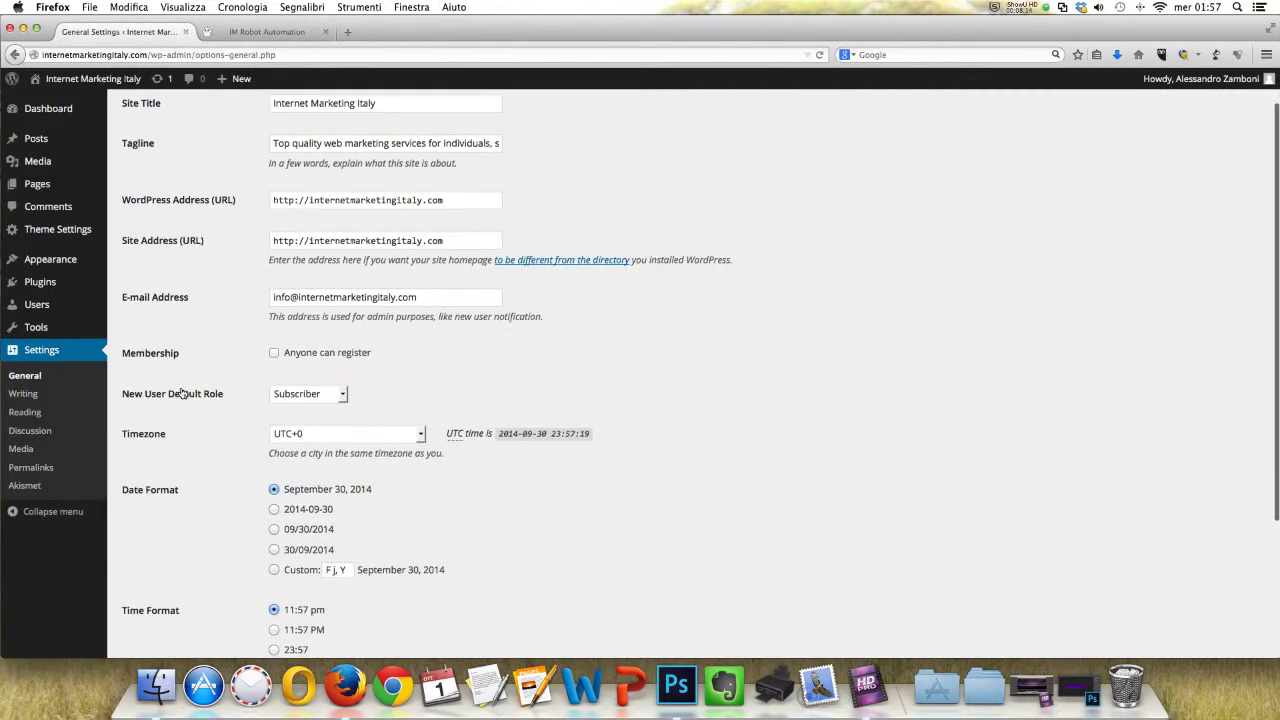
click(24, 414)
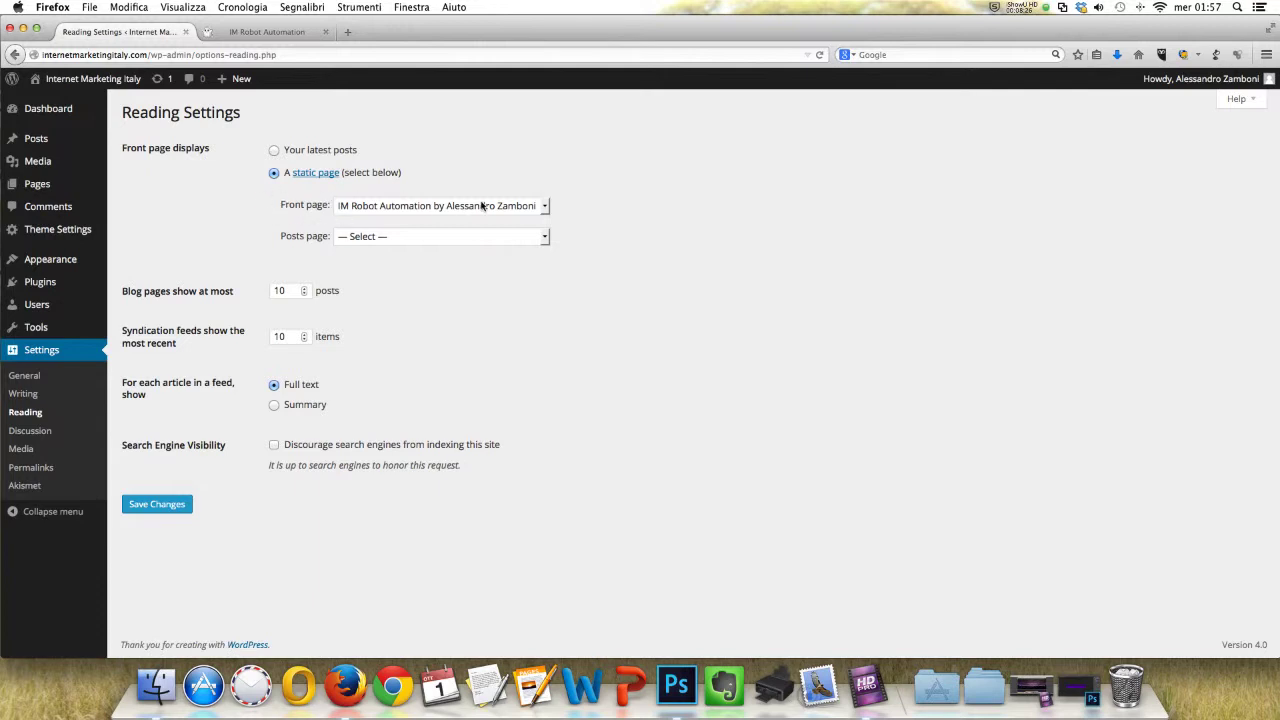
click(545, 206)
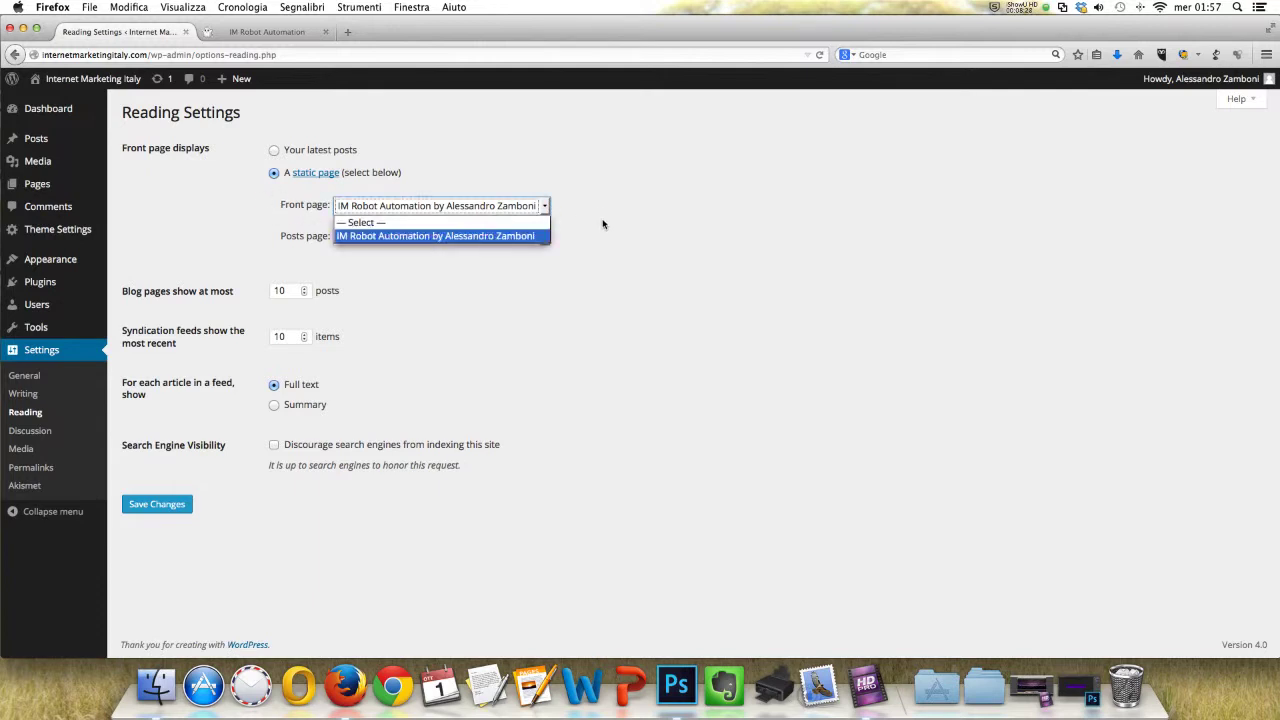
click(590, 261)
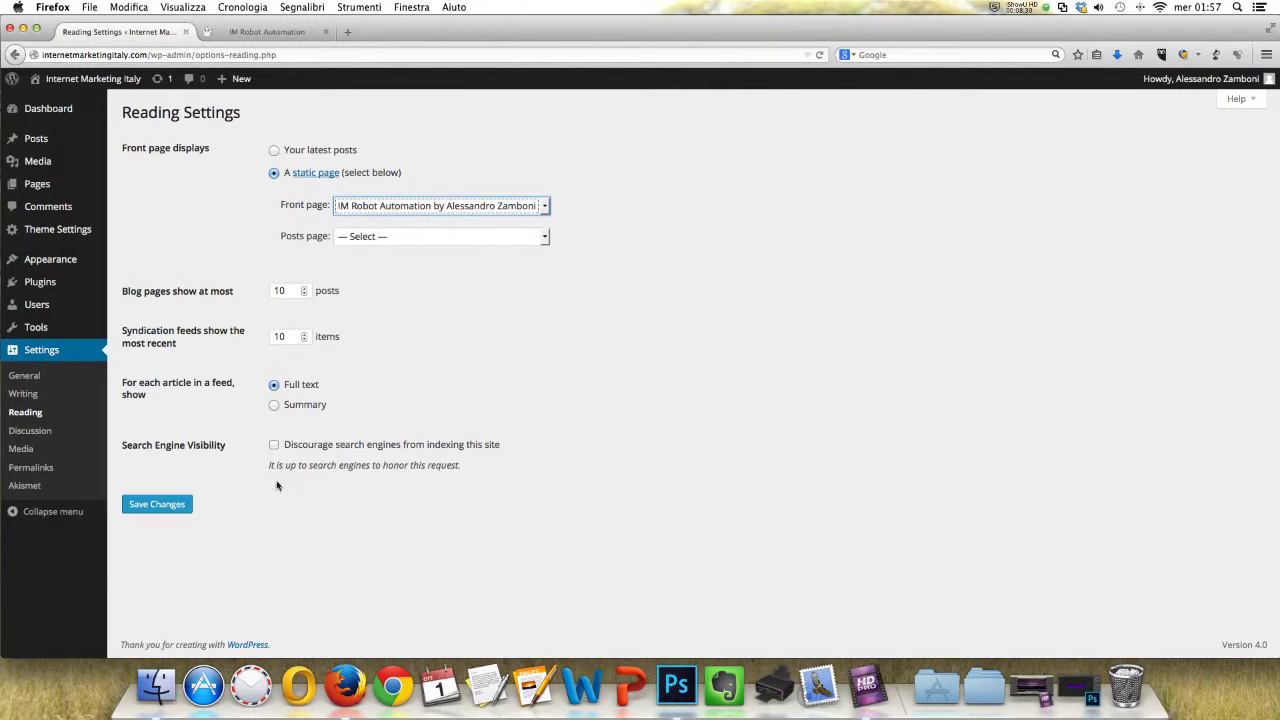
- Switch to the live IM Robot Automation page, check its web address and go back to the header graphic
click(237, 33)
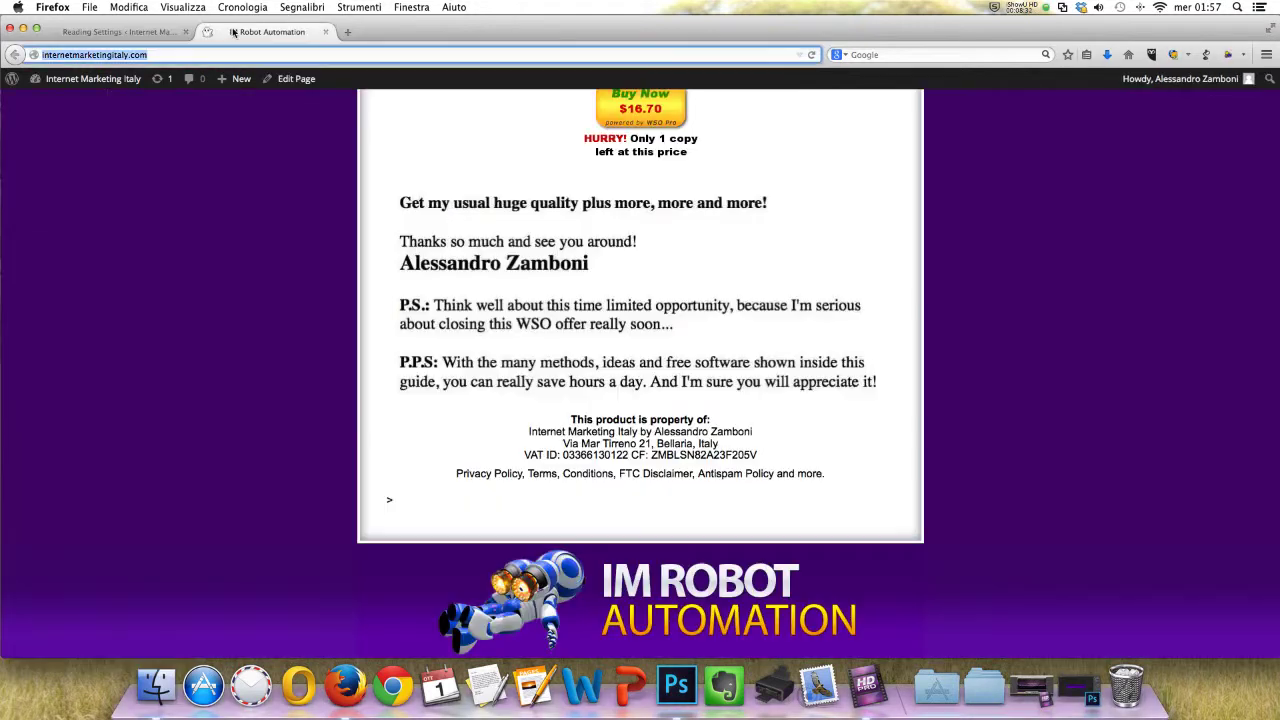
click(175, 50)
click(40, 54)
click(85, 52)
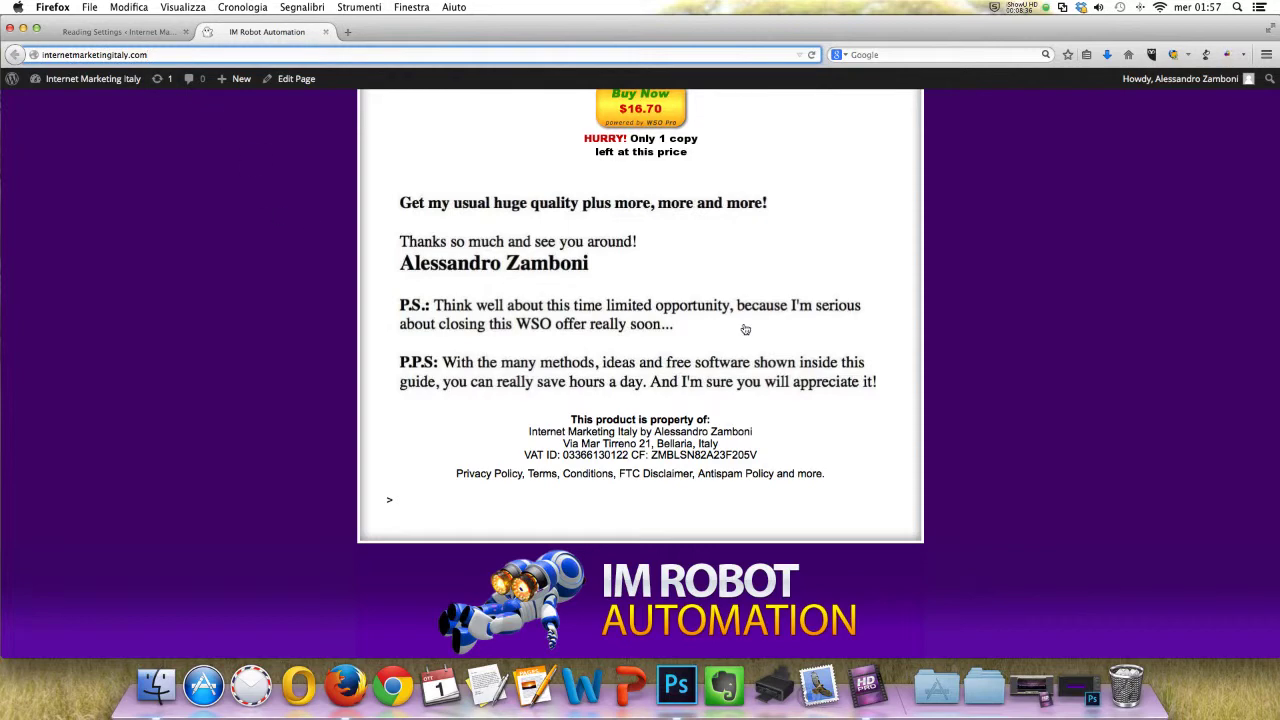
scroll(766, 320, up, 10)
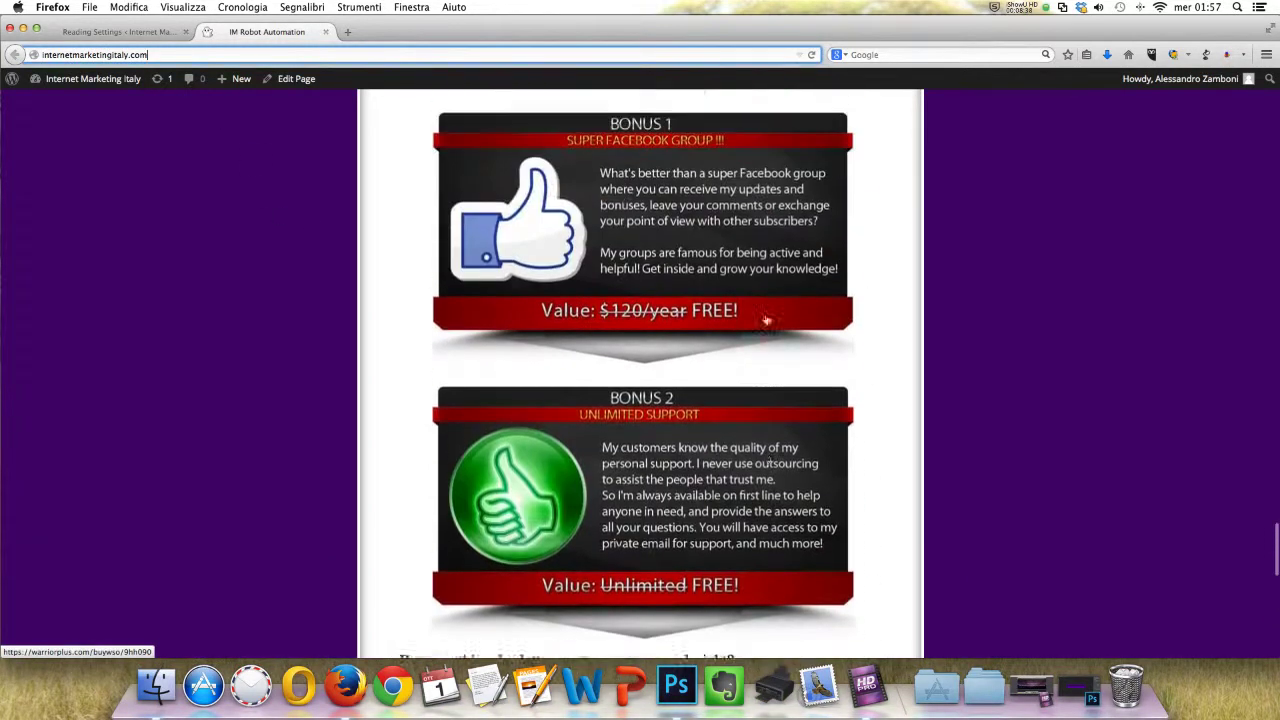
scroll(766, 320, up, 15)
scroll(766, 320, up, 15)
scroll(766, 320, up, 15)
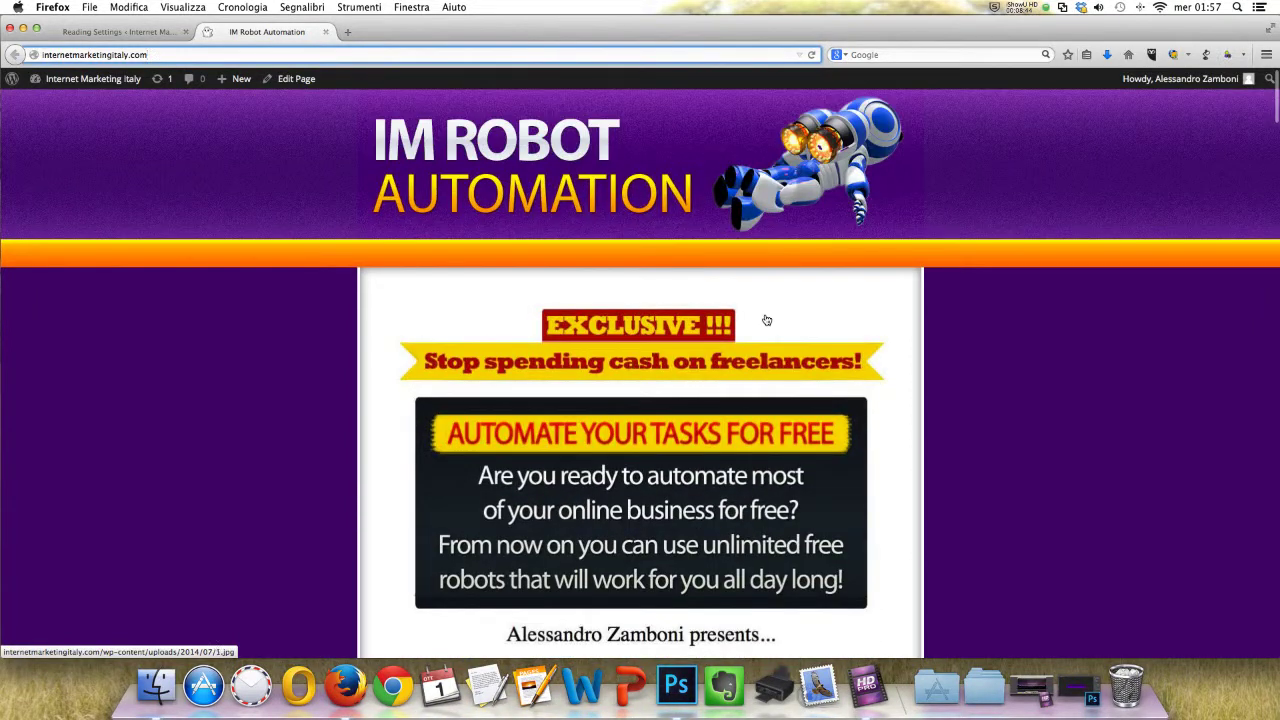
- Examine the live sales page from the header through the feature boxes and Buy Now offer to the footer graphic
scroll(766, 320, down, 10)
scroll(766, 320, down, 10)
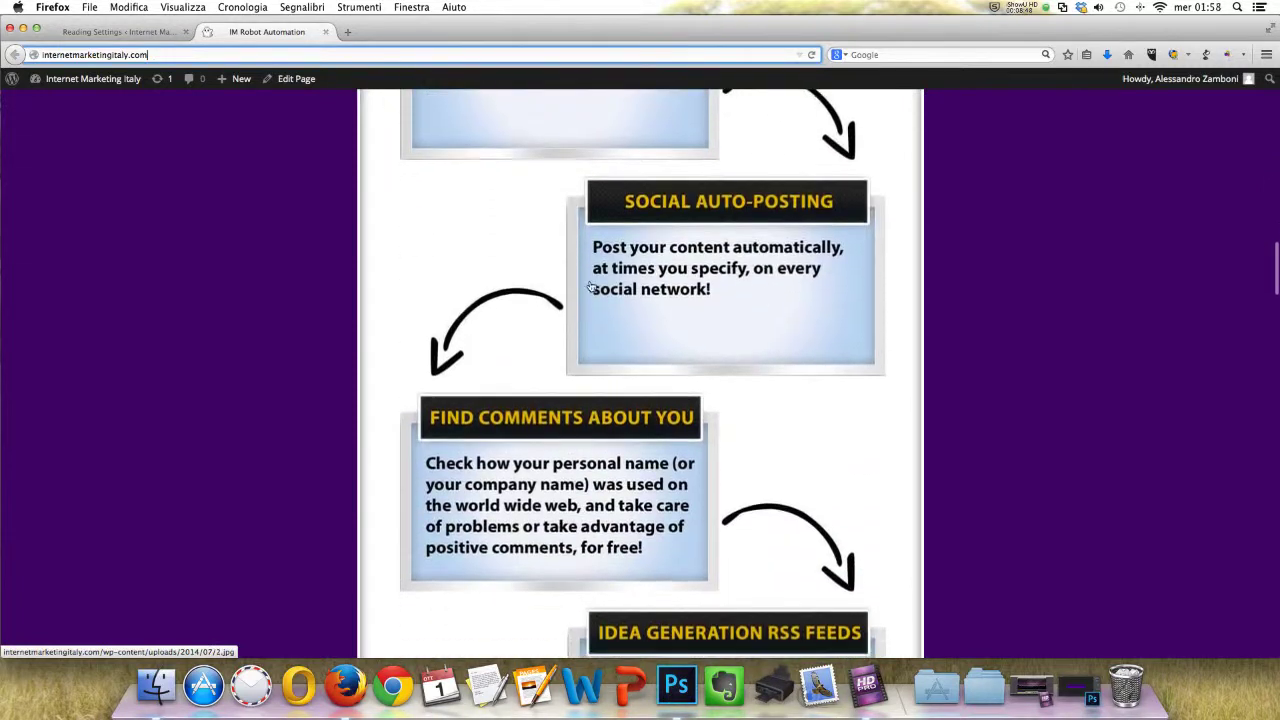
scroll(590, 287, down, 5)
scroll(590, 287, down, 10)
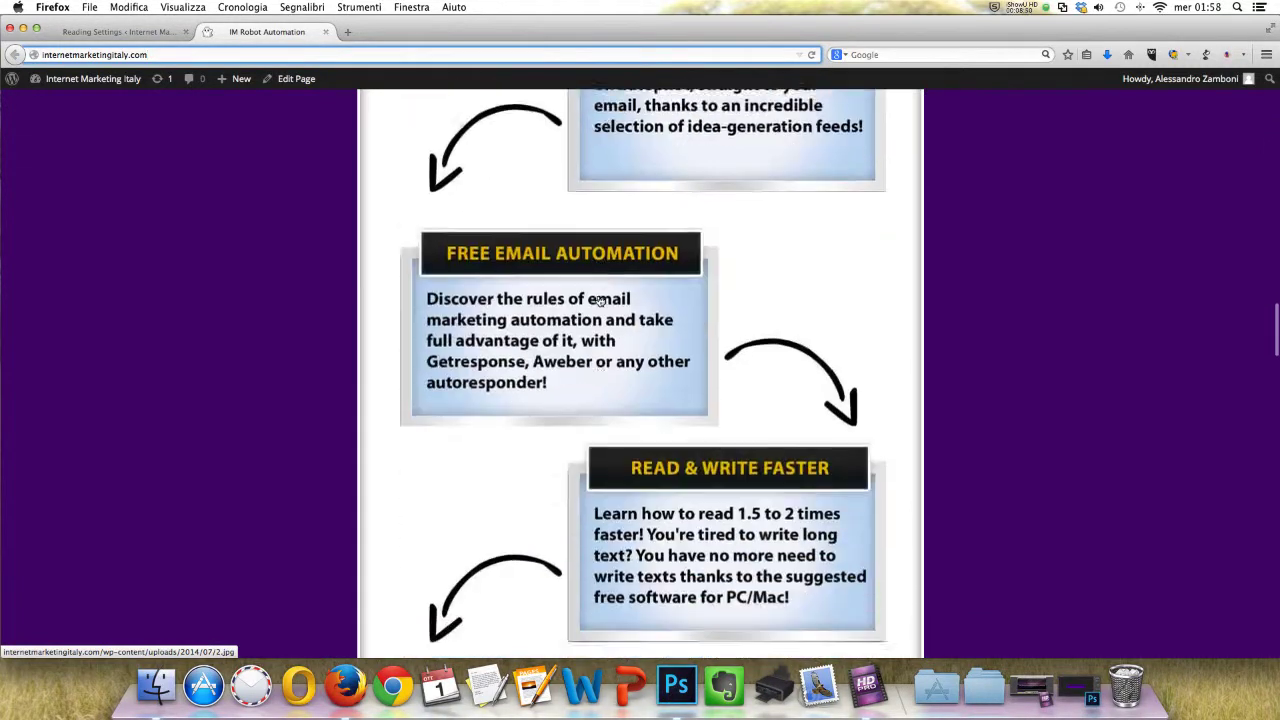
scroll(582, 287, down, 15)
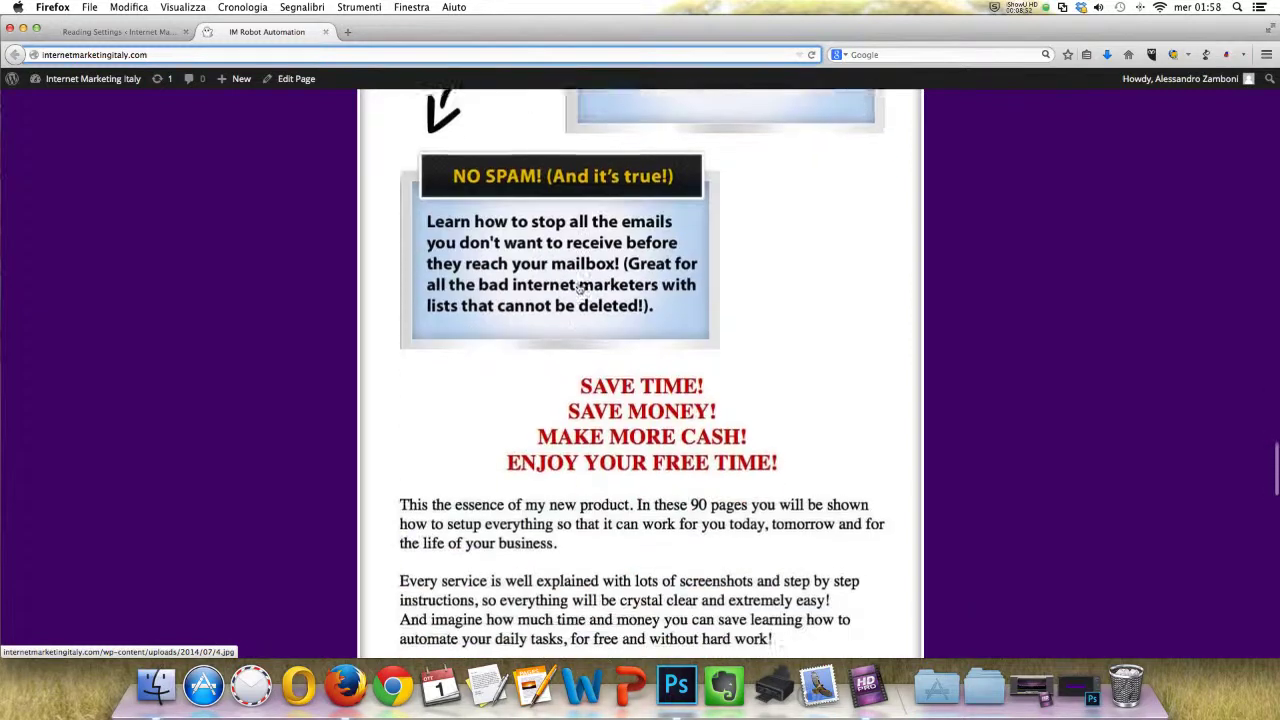
scroll(576, 291, down, 10)
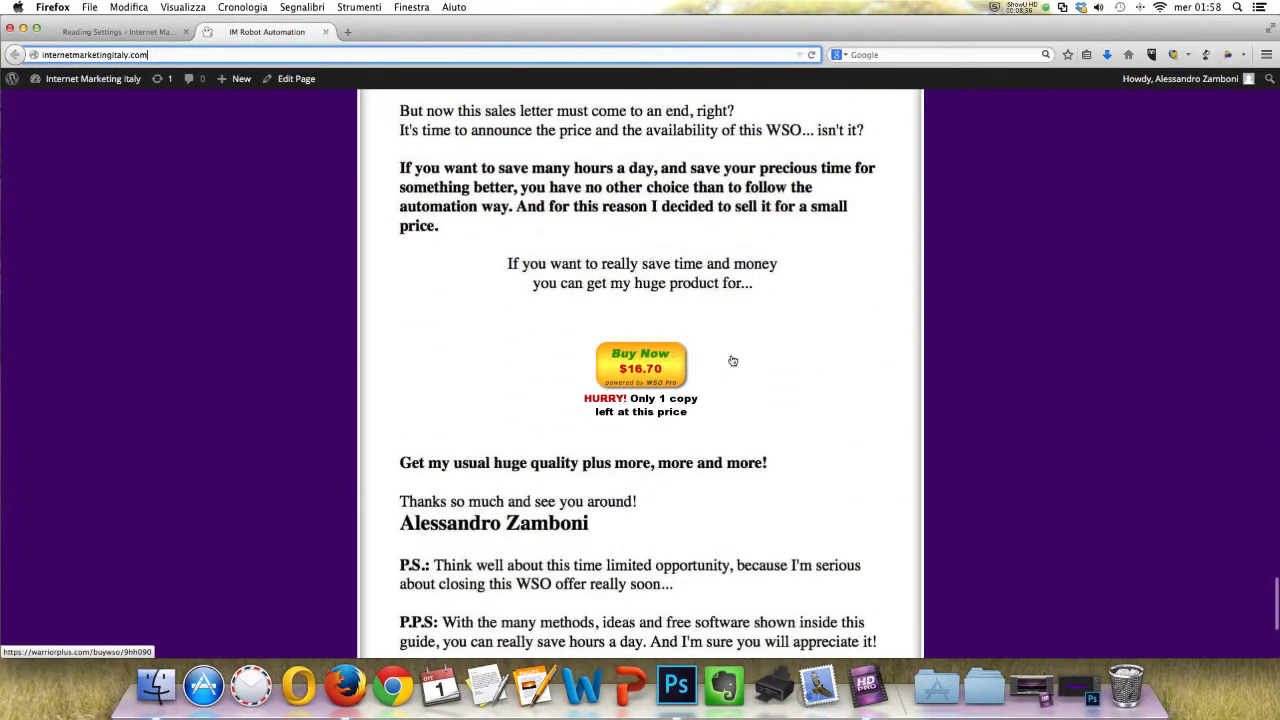
scroll(817, 370, down, 5)
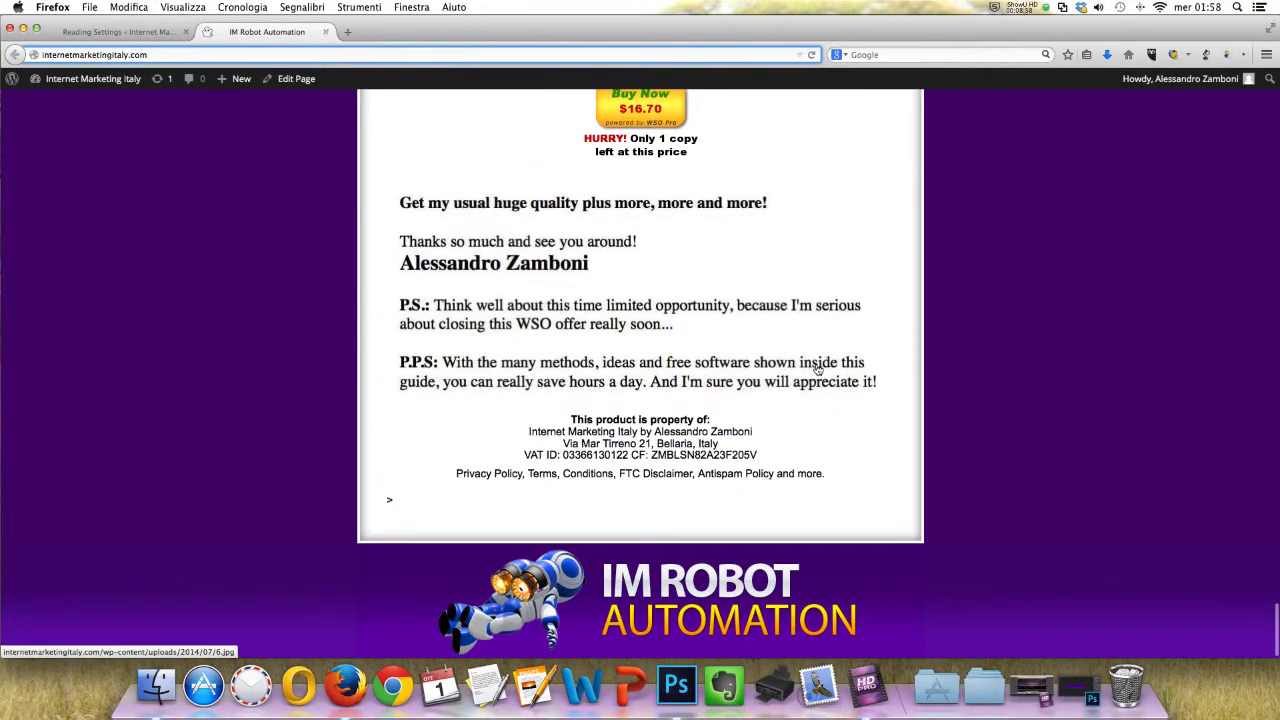
- Close the live IM Robot Automation page and return to the Reading Settings
scroll(817, 370, up, 15)
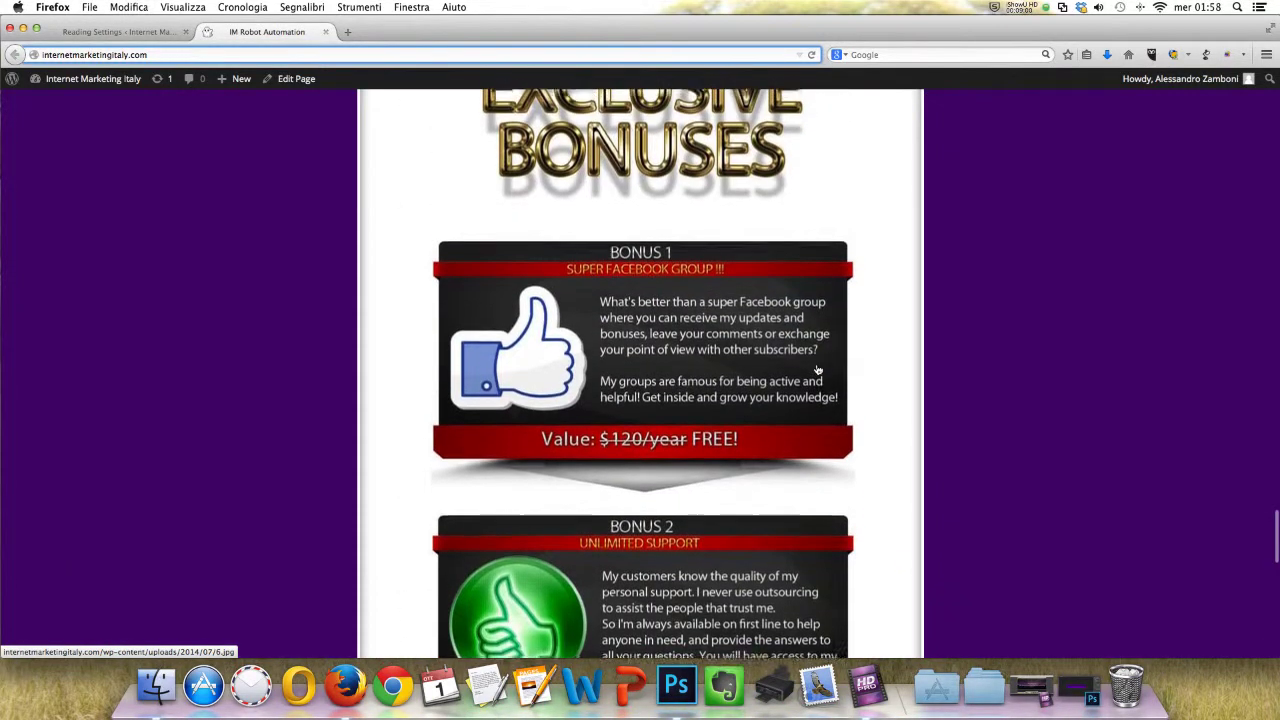
scroll(817, 370, up, 10)
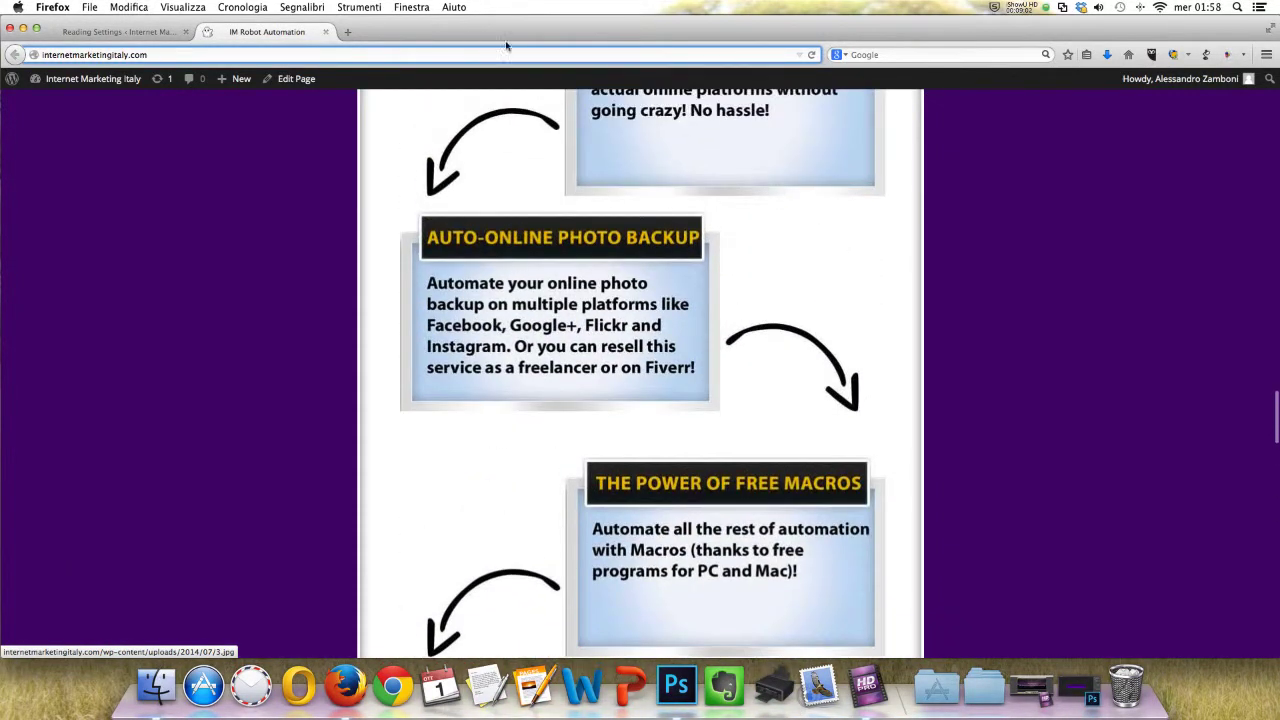
click(326, 32)
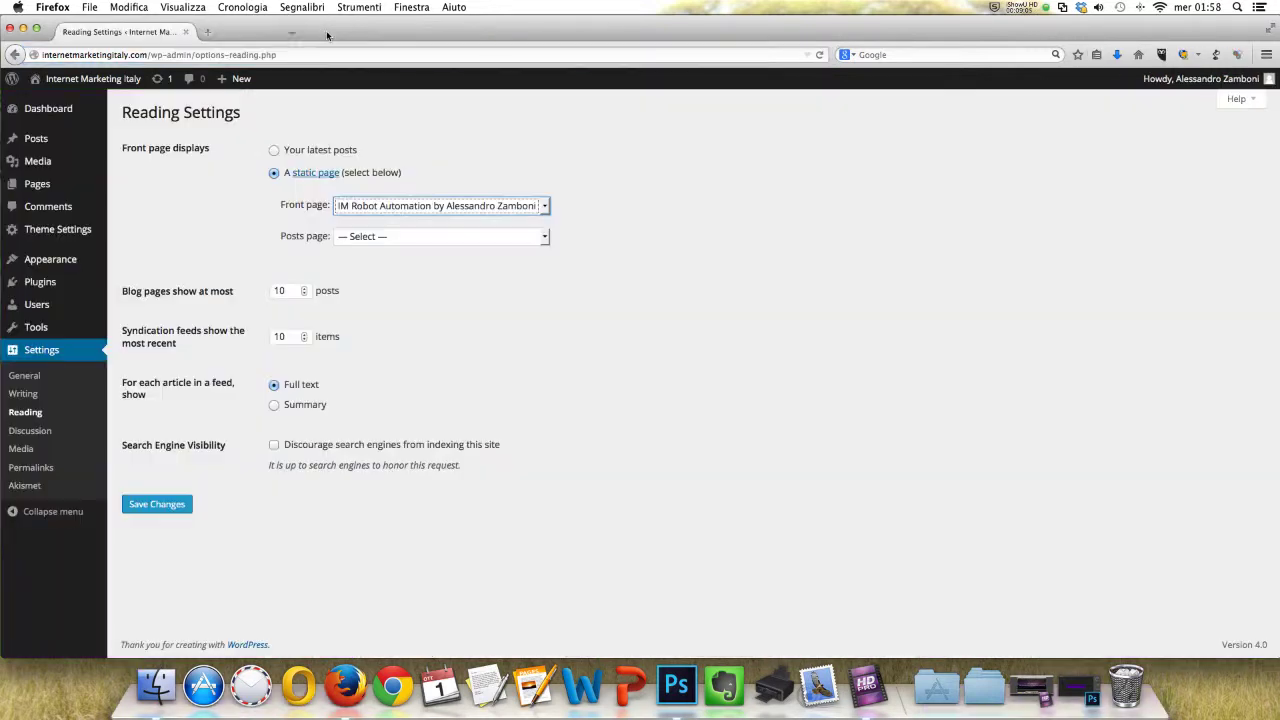
right_click(90, 82)
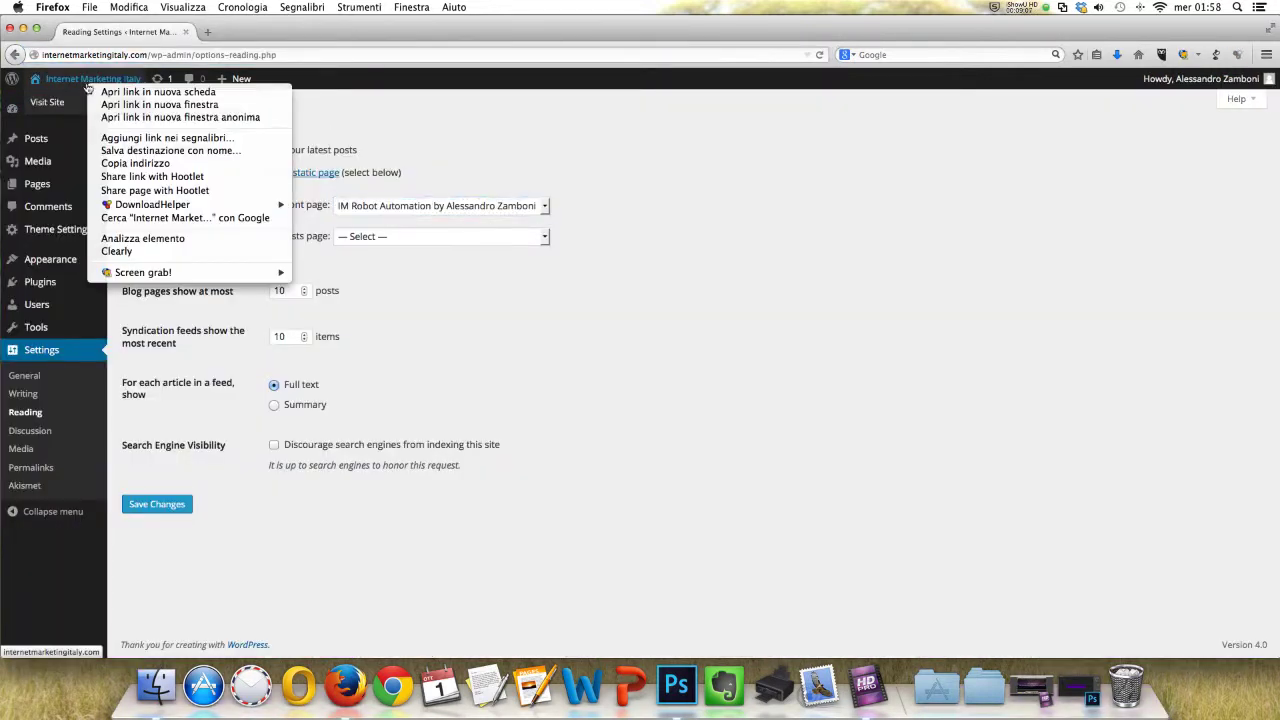
click(808, 195)
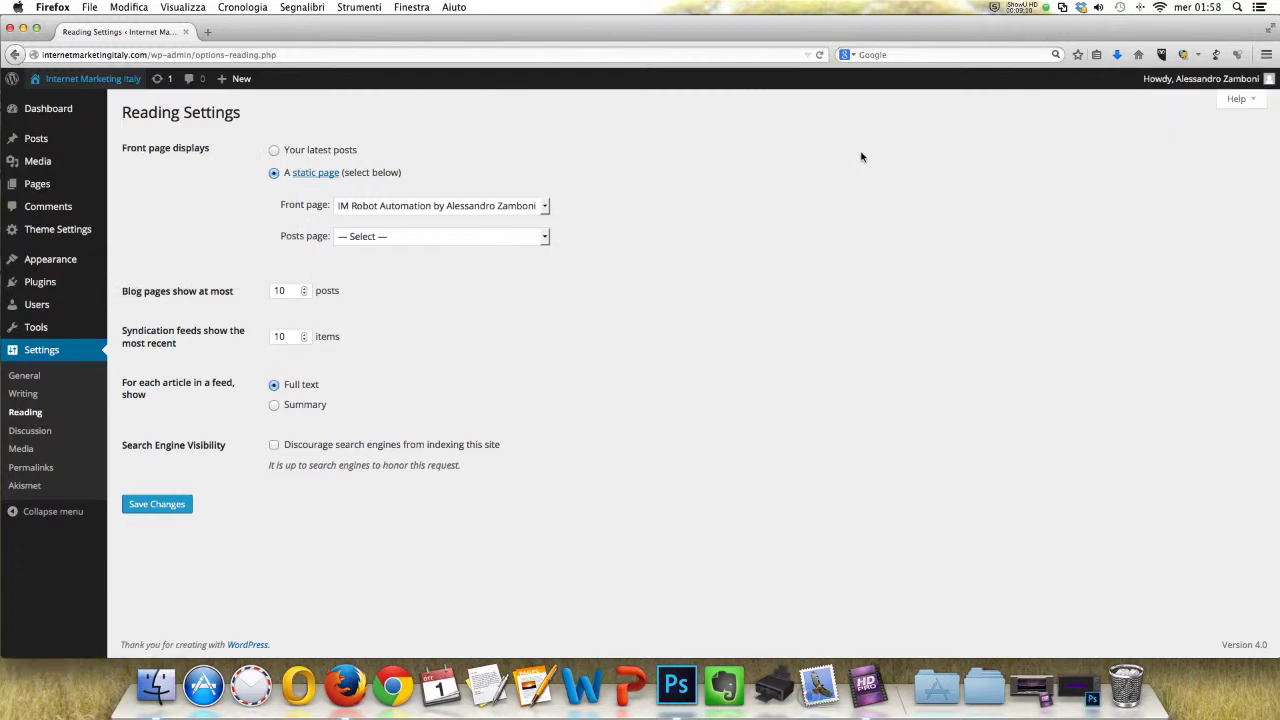
click(1024, 6)
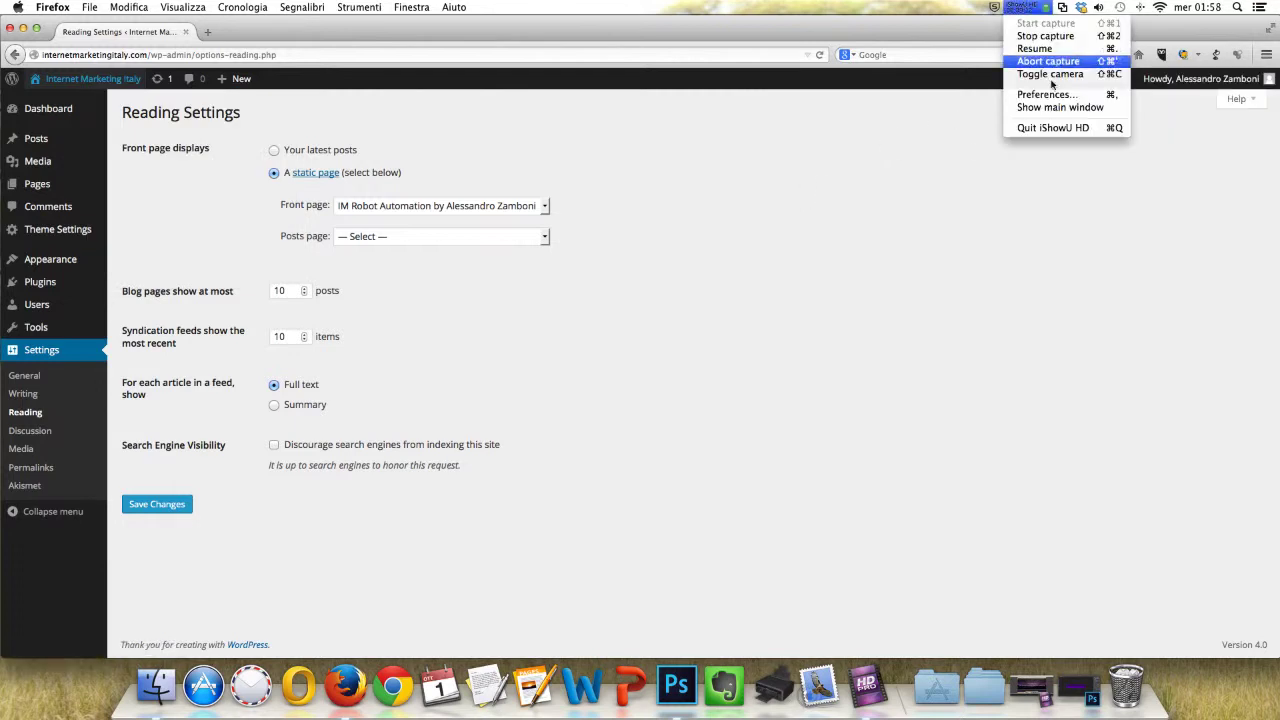